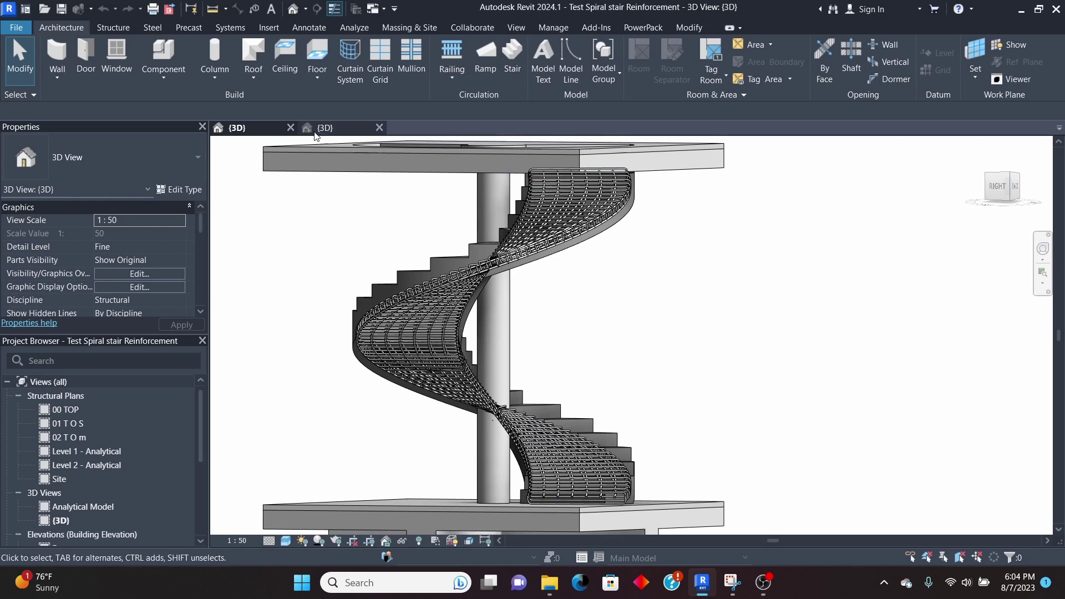
- Examine the unreinforced spiral stair model and the finished rebar layout in the Test Spiral stair Reinforcement project from several angles
click(321, 127)
scroll(629, 309, up, 4)
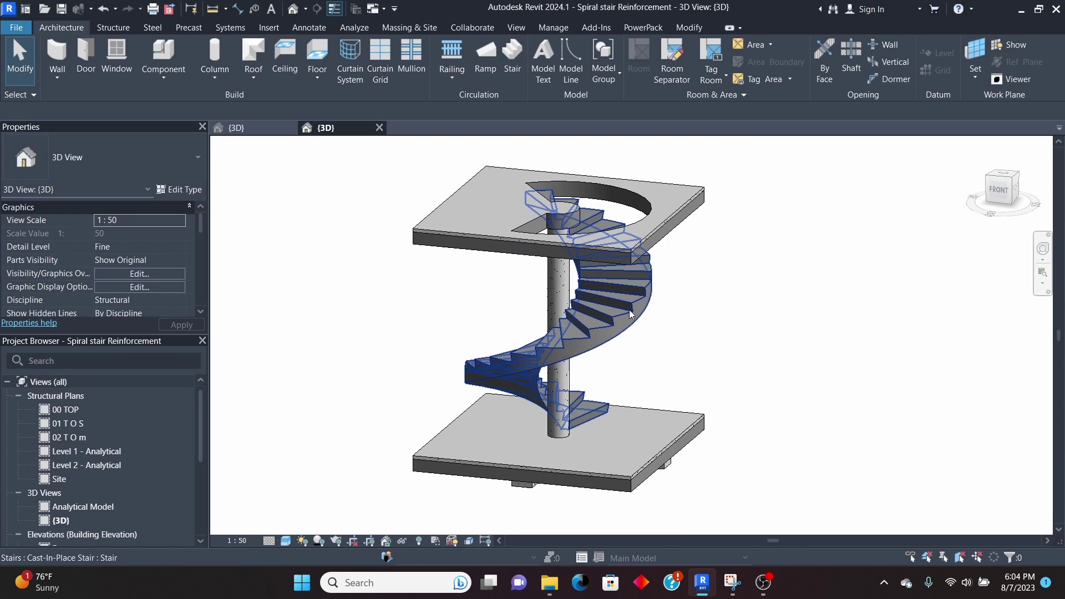
scroll(638, 296, down, 3)
shift+middle_drag(536, 325, 310, 168)
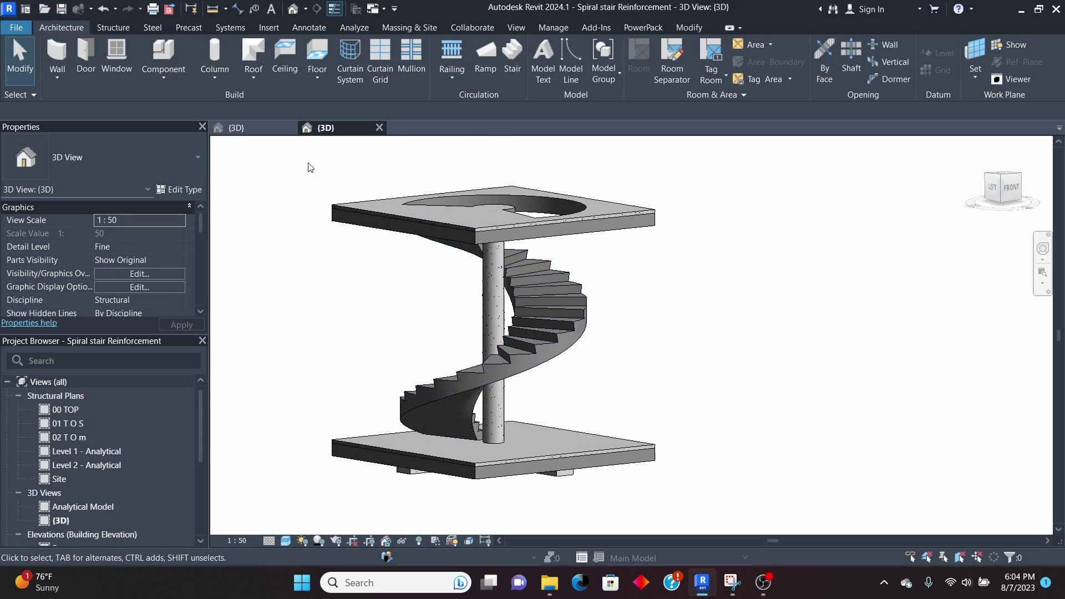
click(243, 127)
shift+middle_drag(764, 338, 74, 318)
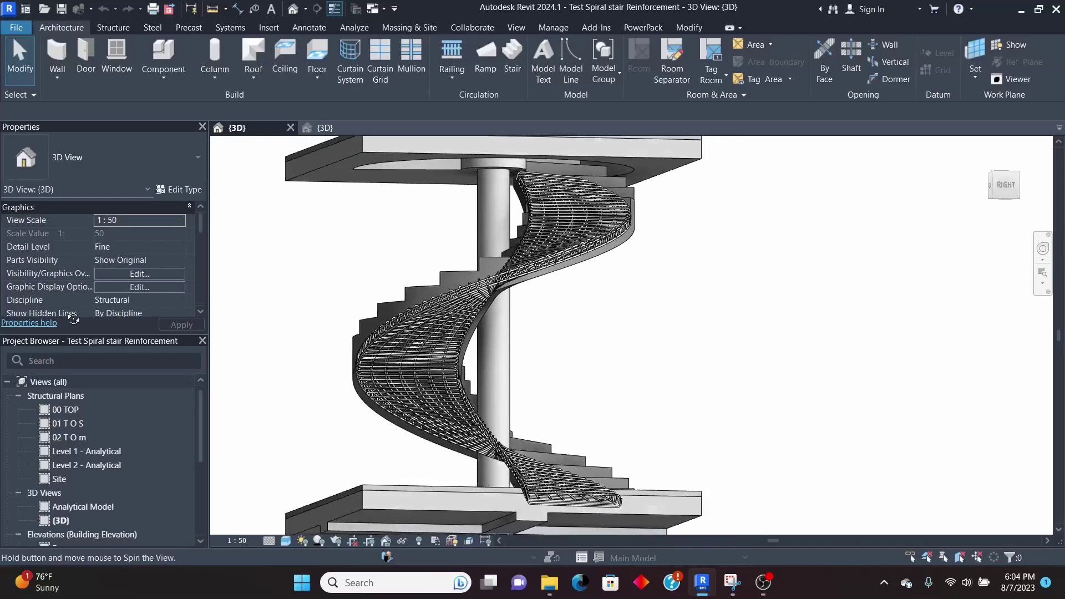
scroll(425, 283, up, 5)
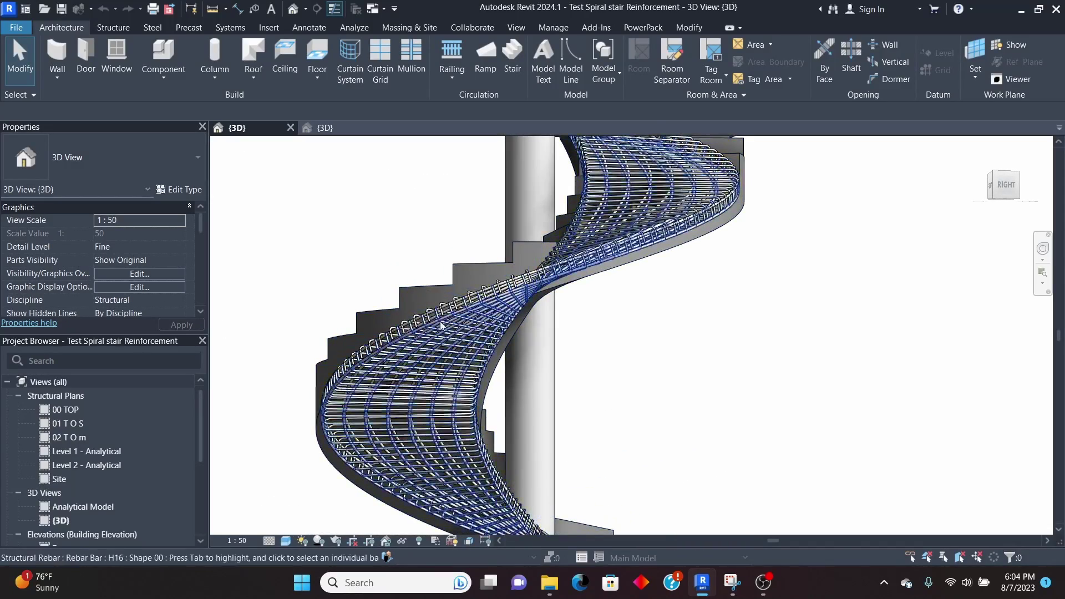
scroll(442, 326, down, 1)
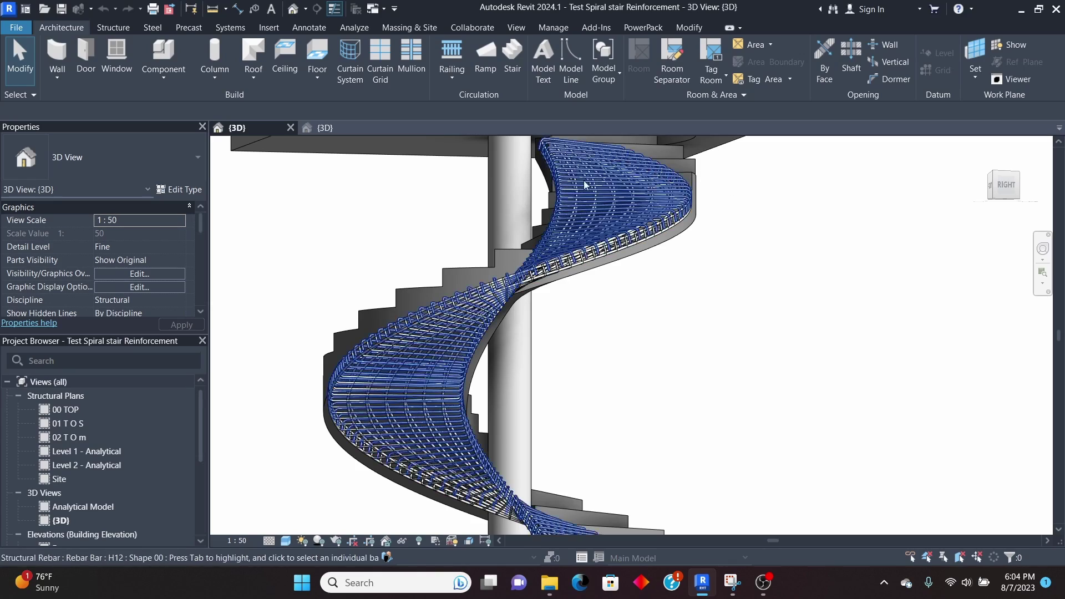
shift+middle_drag(653, 357, 610, 385)
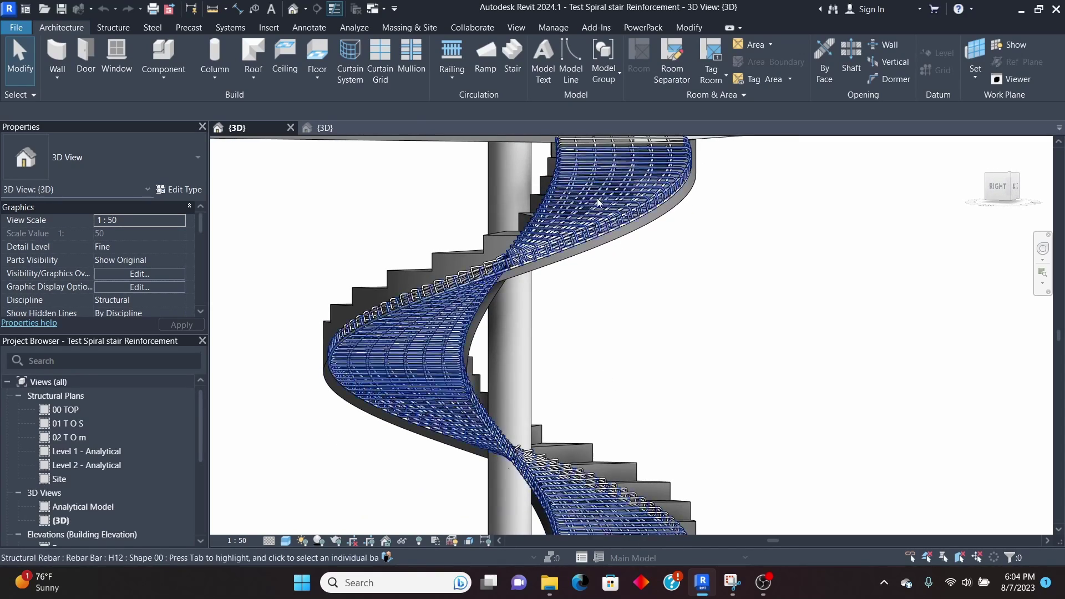
- Compare the plain spiral stair, its slabs and central column with the reinforced version in the test project
click(325, 128)
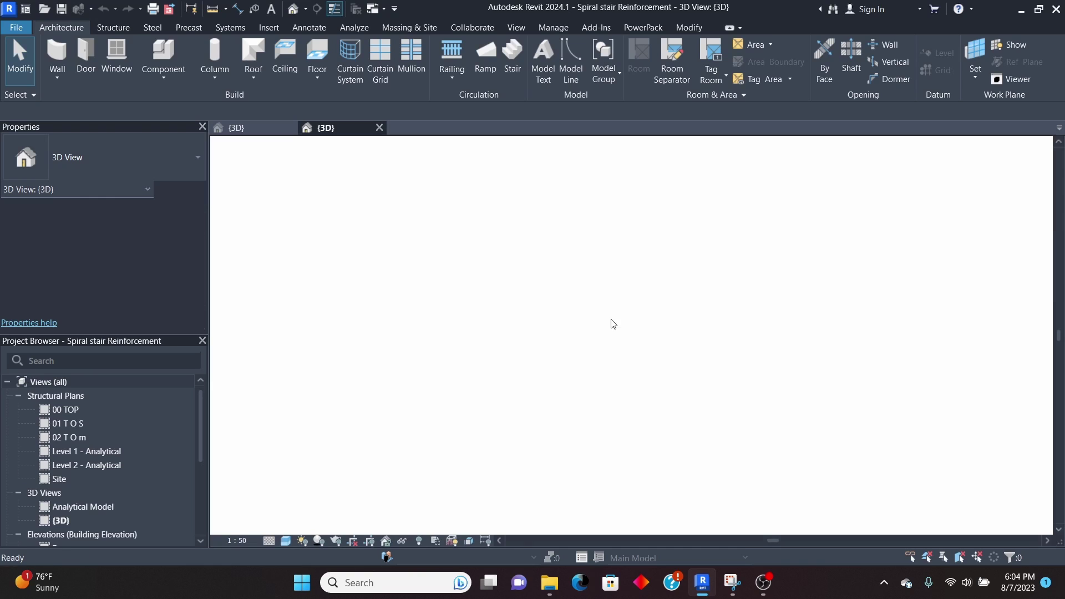
scroll(488, 297, up, 3)
scroll(511, 301, down, 2)
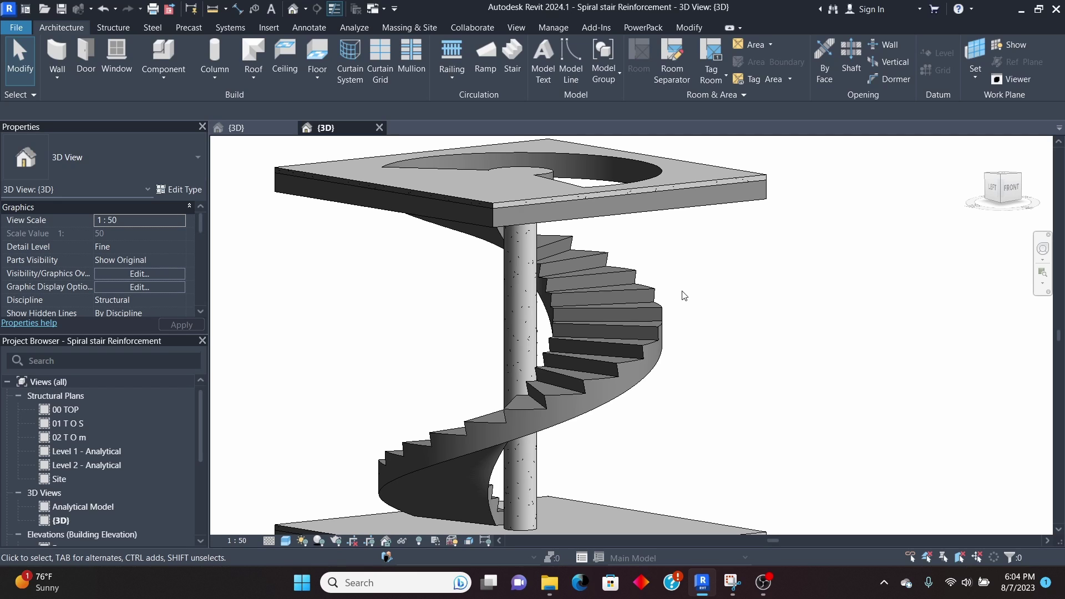
scroll(547, 244, down, 2)
scroll(533, 328, up, 1)
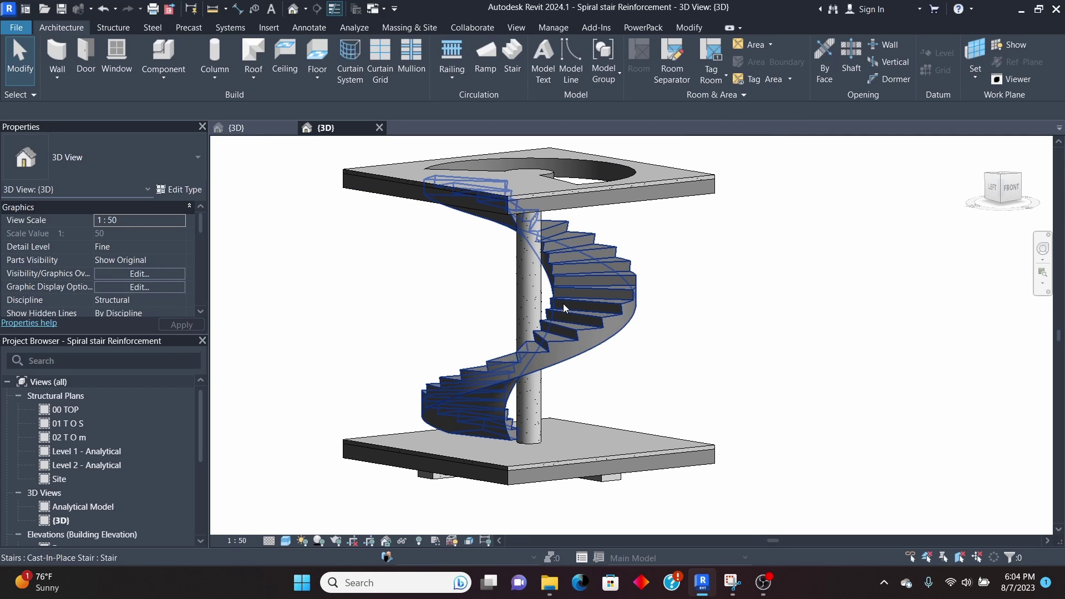
shift+middle_drag(608, 281, 640, 342)
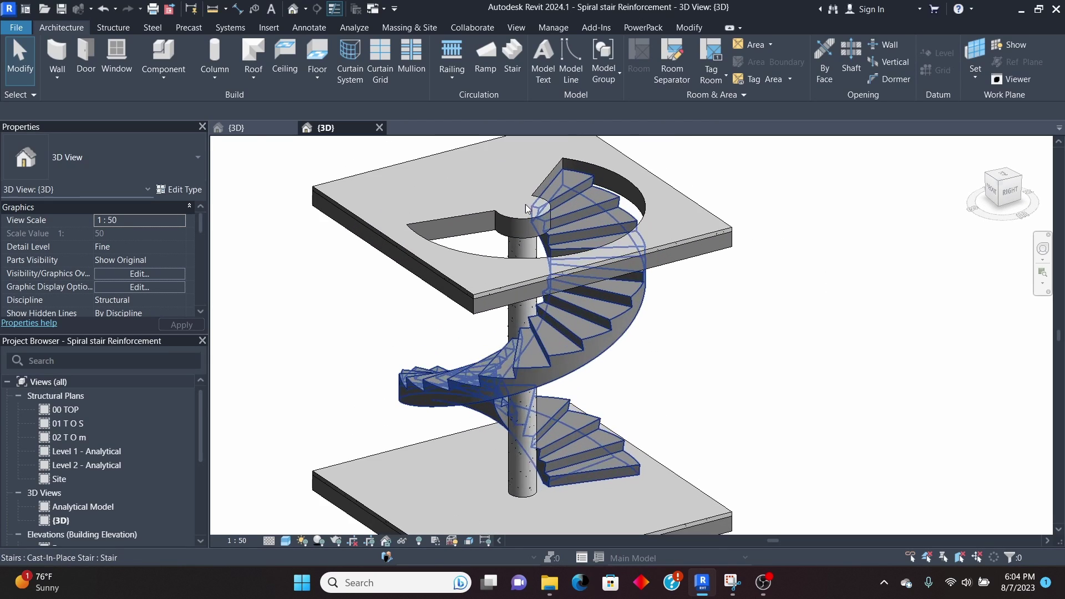
click(247, 127)
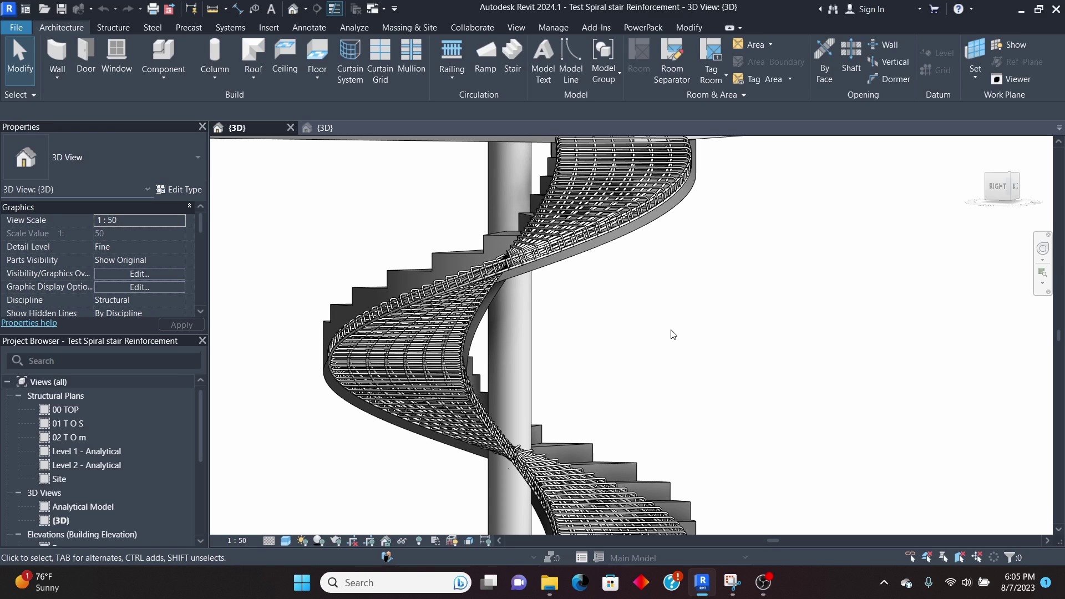
scroll(544, 311, down, 3)
scroll(533, 290, up, 3)
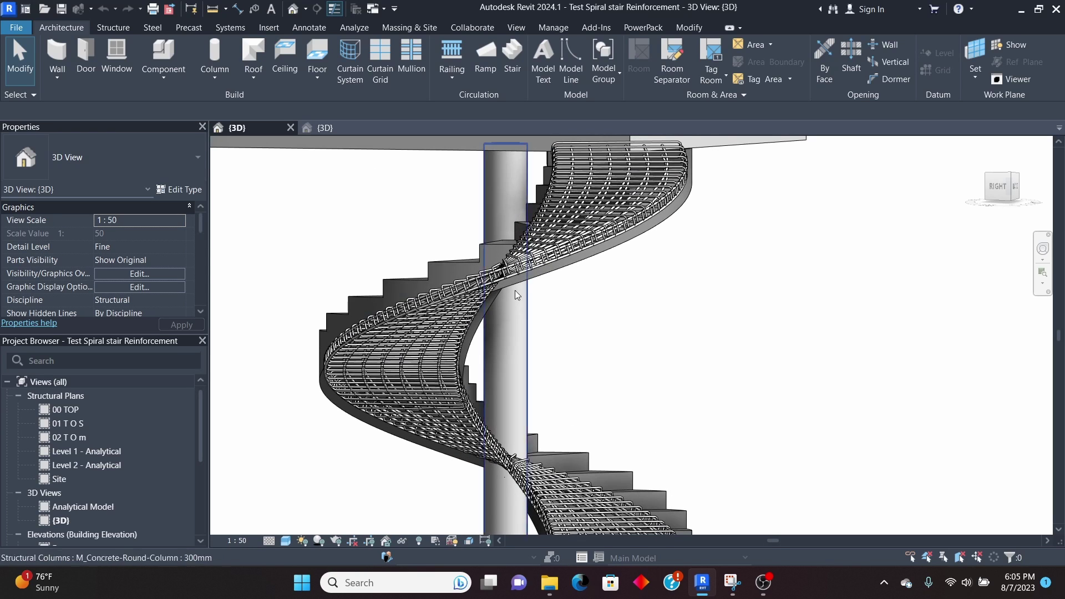
- Inspect the underside and outer edge of the unreinforced spiral stair between the two floor slabs
click(325, 129)
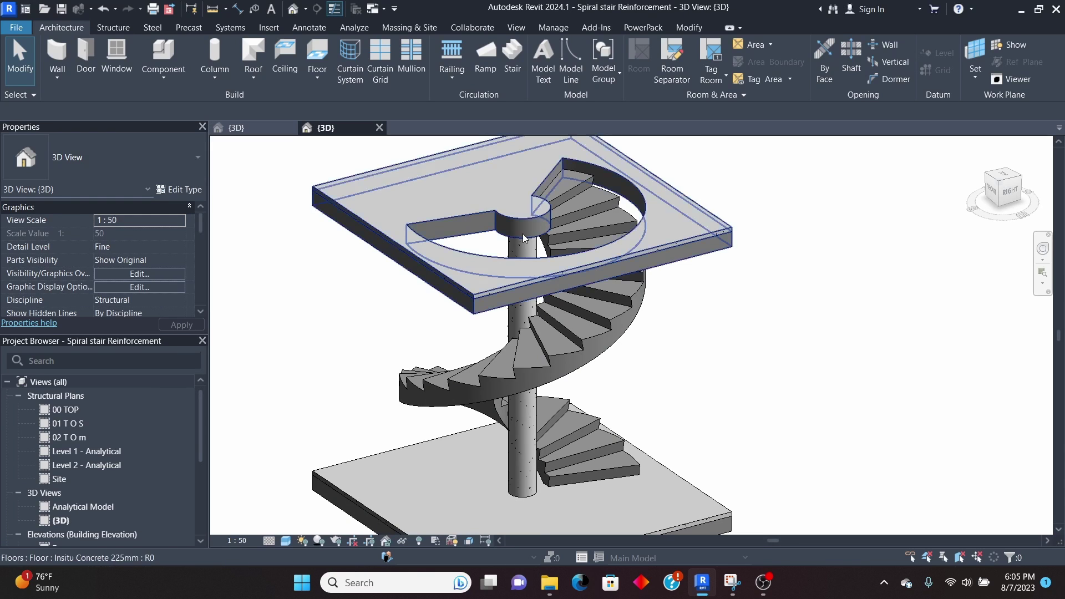
shift+middle_drag(634, 334, 629, 294)
scroll(550, 327, up, 3)
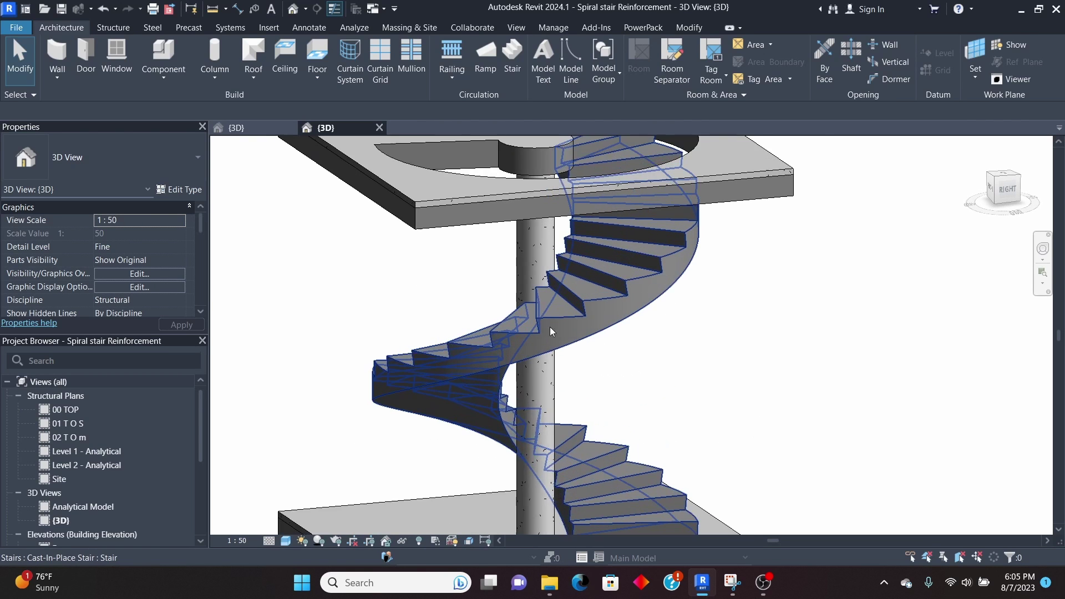
scroll(508, 284, down, 1)
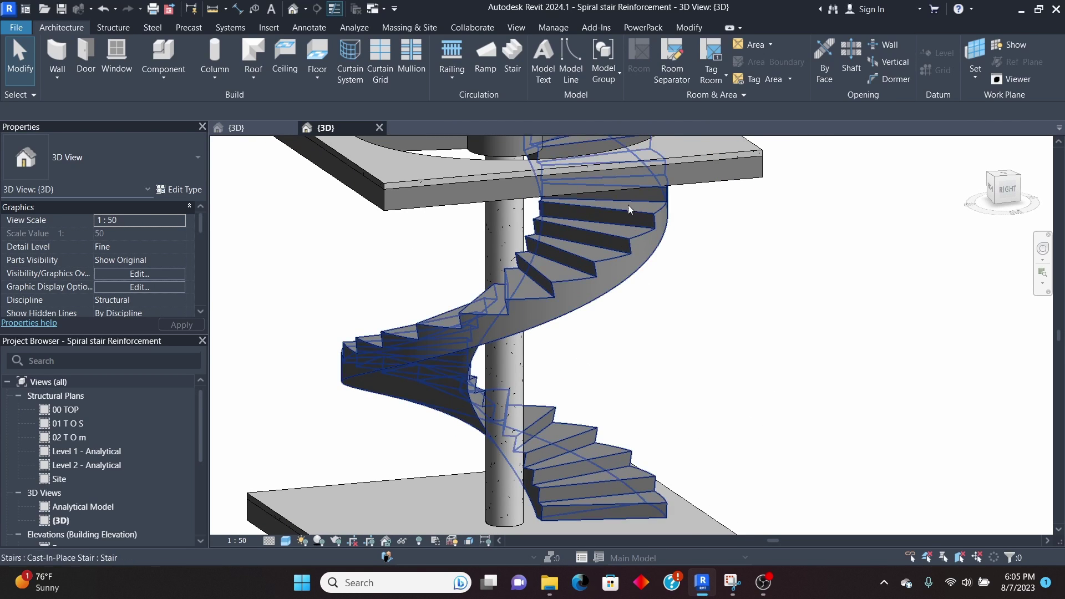
scroll(577, 231, down, 2)
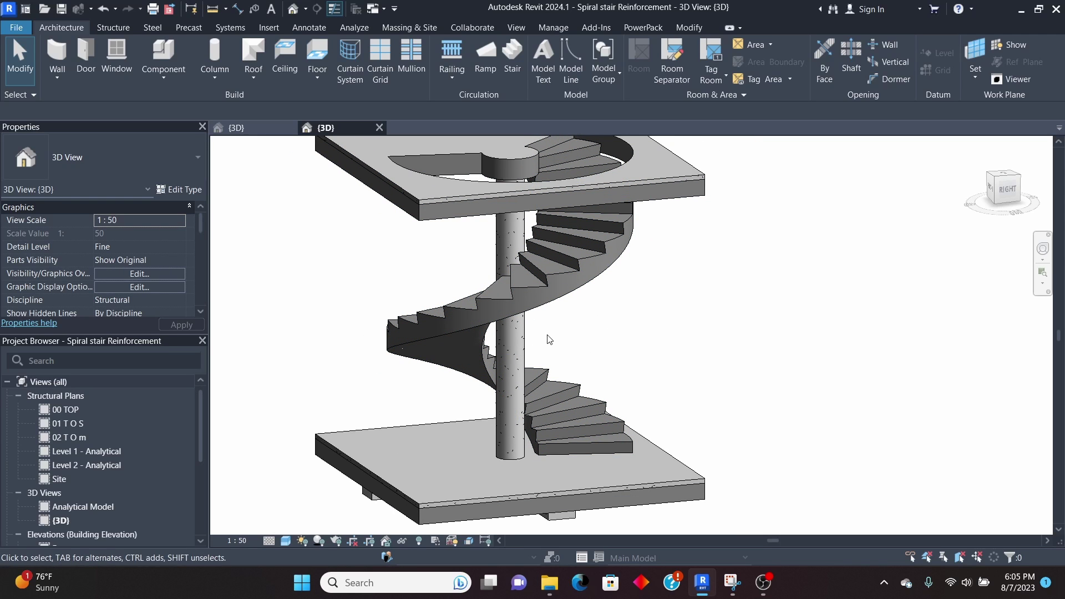
scroll(589, 267, up, 1)
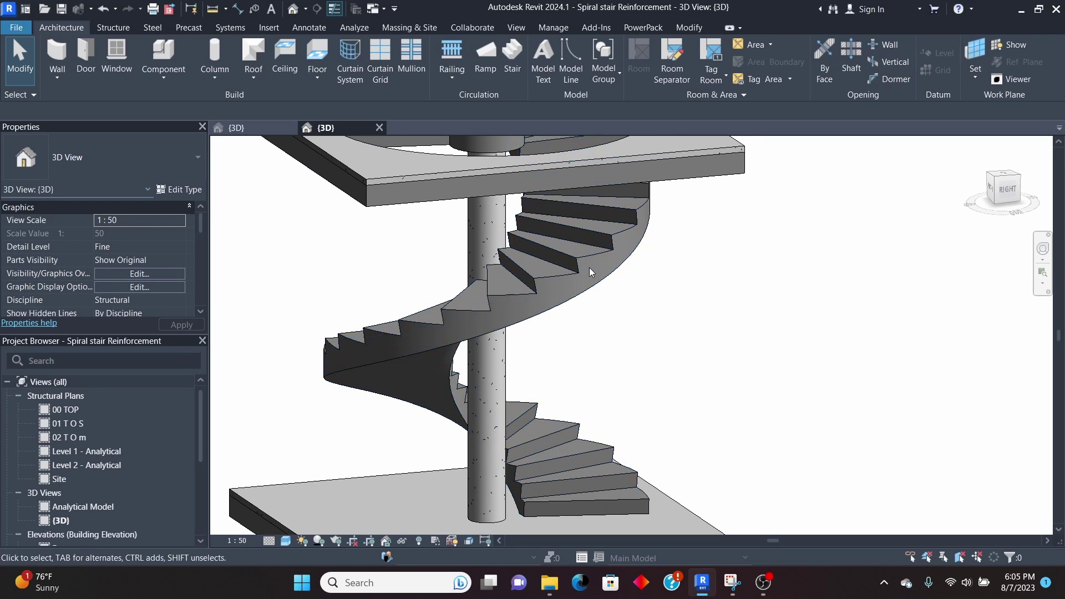
shift+middle_drag(519, 338, 622, 296)
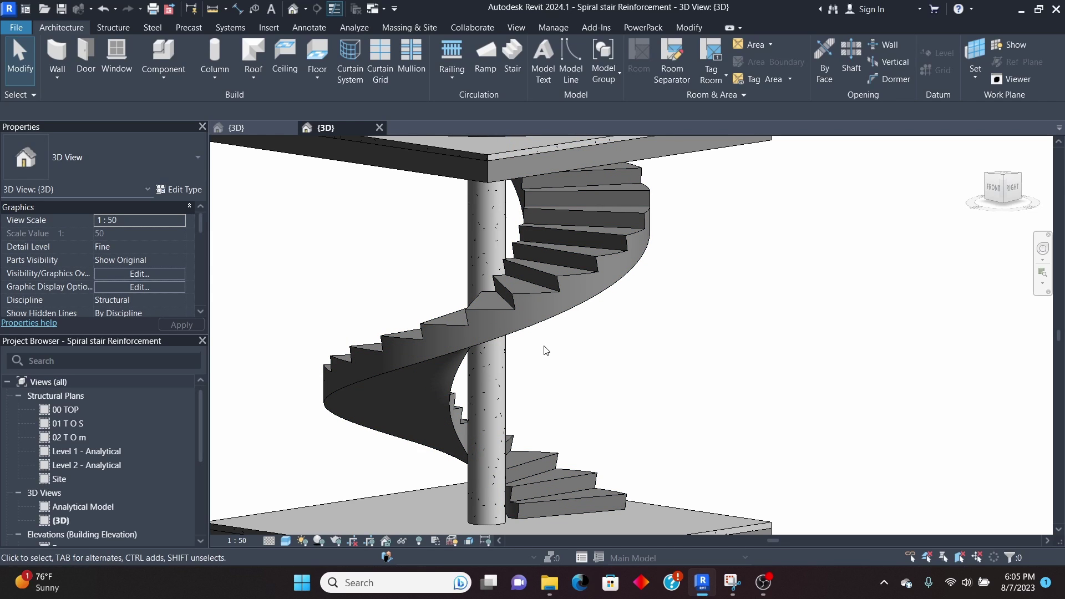
shift+middle_drag(545, 350, 555, 306)
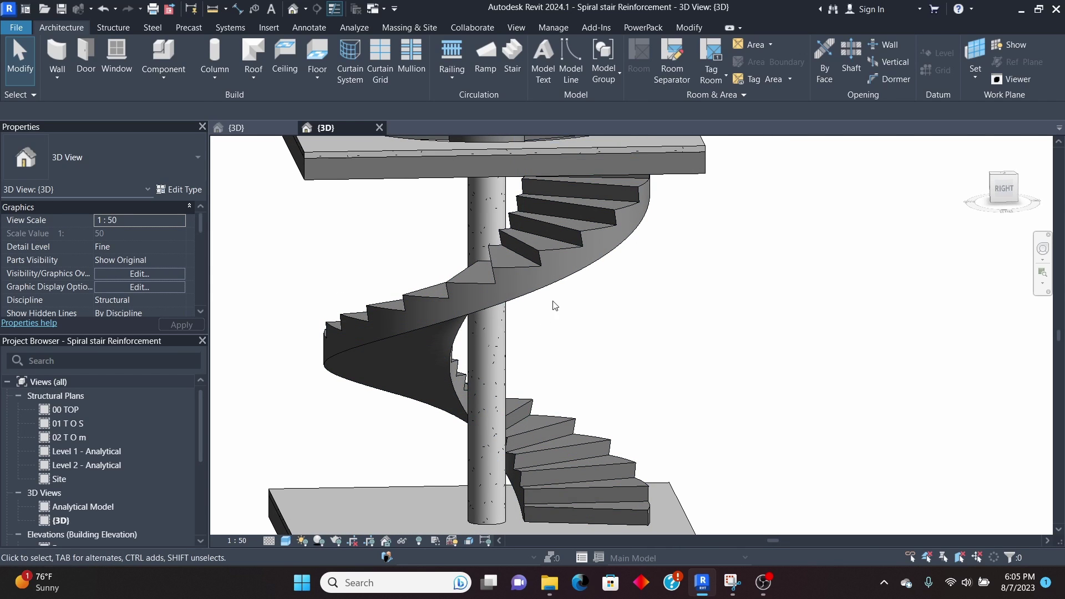
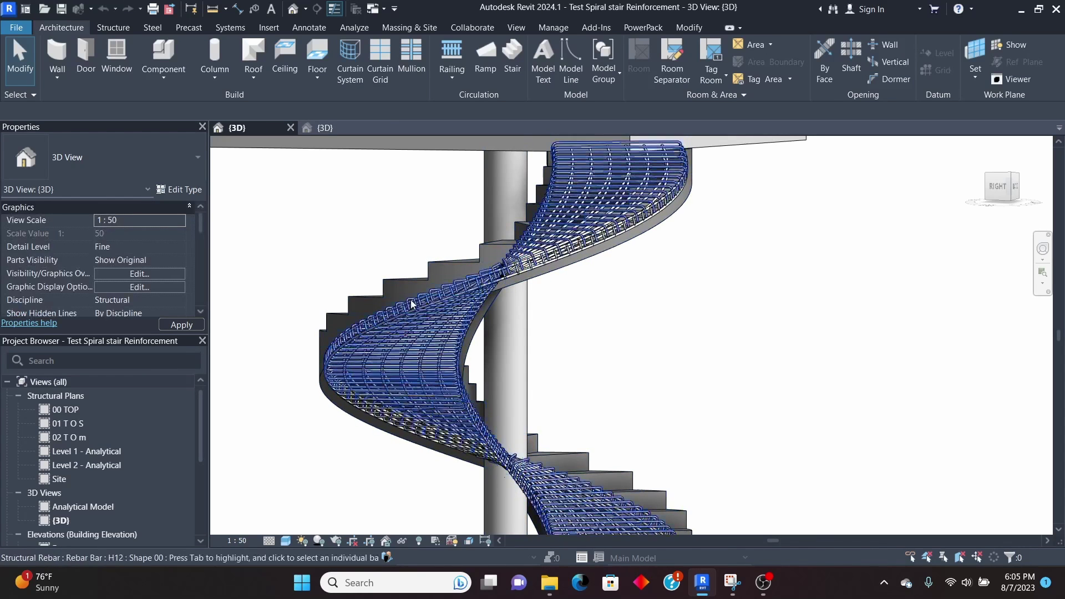
- Close the 3D view of the Test Spiral stair Reinforcement project, leaving the Spiral stair Reinforcement view open
click(332, 129)
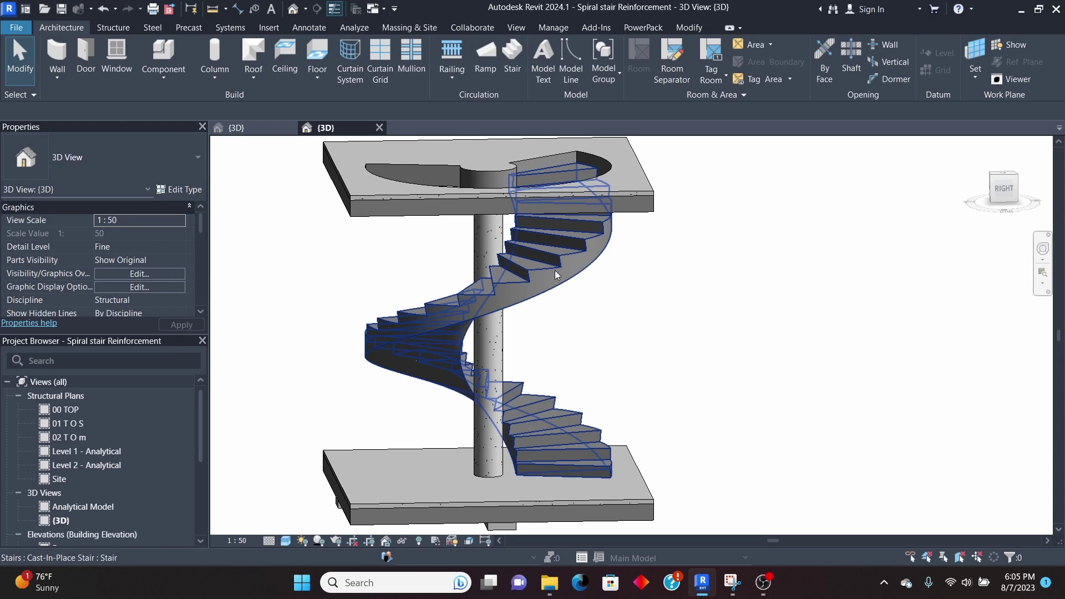
click(261, 130)
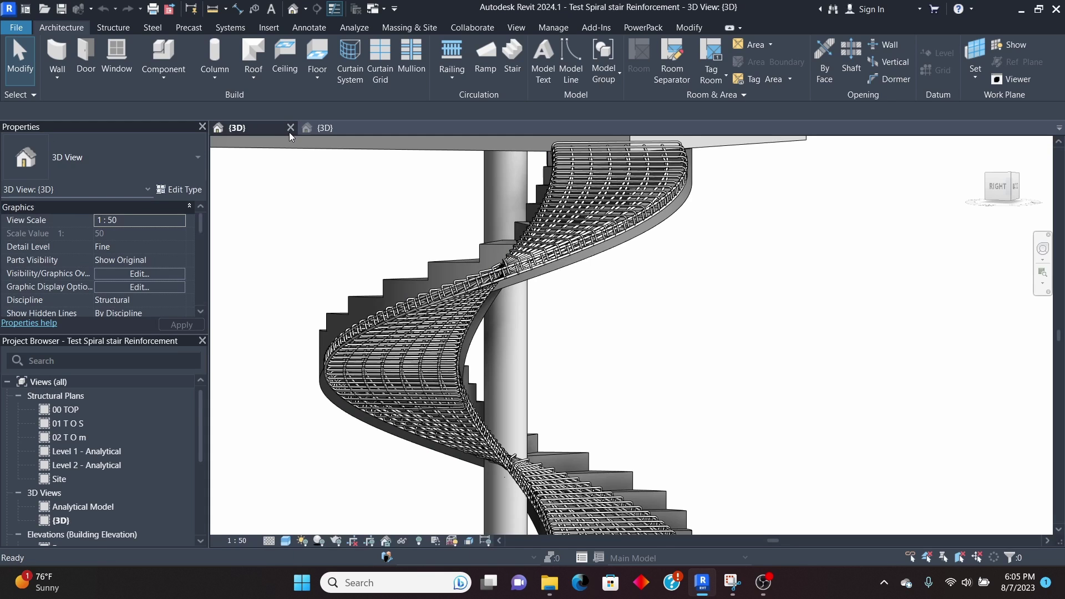
click(291, 127)
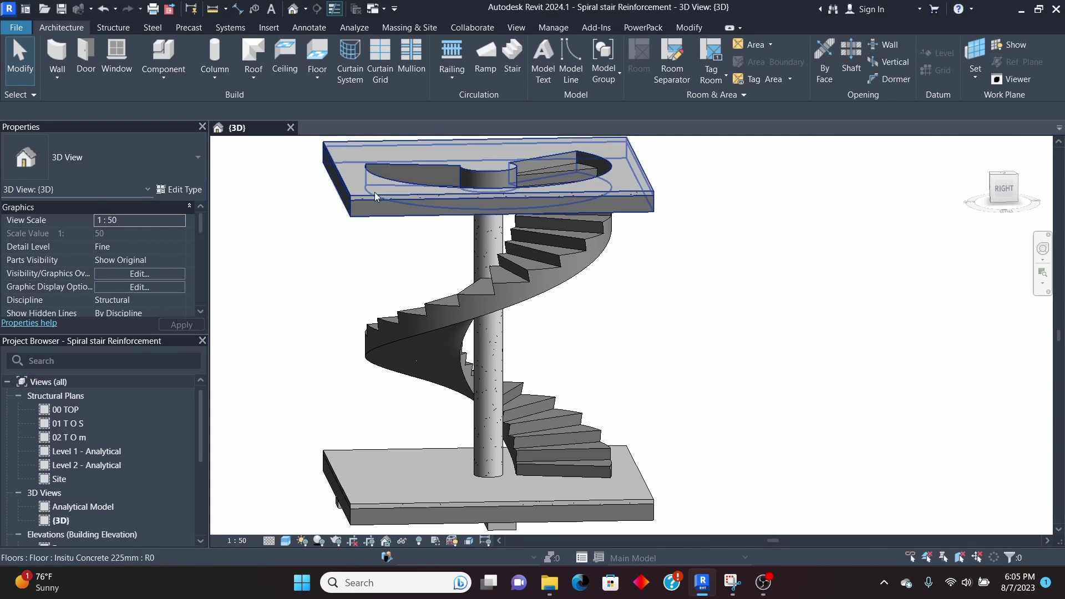
- Temporarily hide the central 300 mm round concrete column in the 3D view
scroll(375, 196, down, 3)
shift+middle_drag(388, 210, 470, 270)
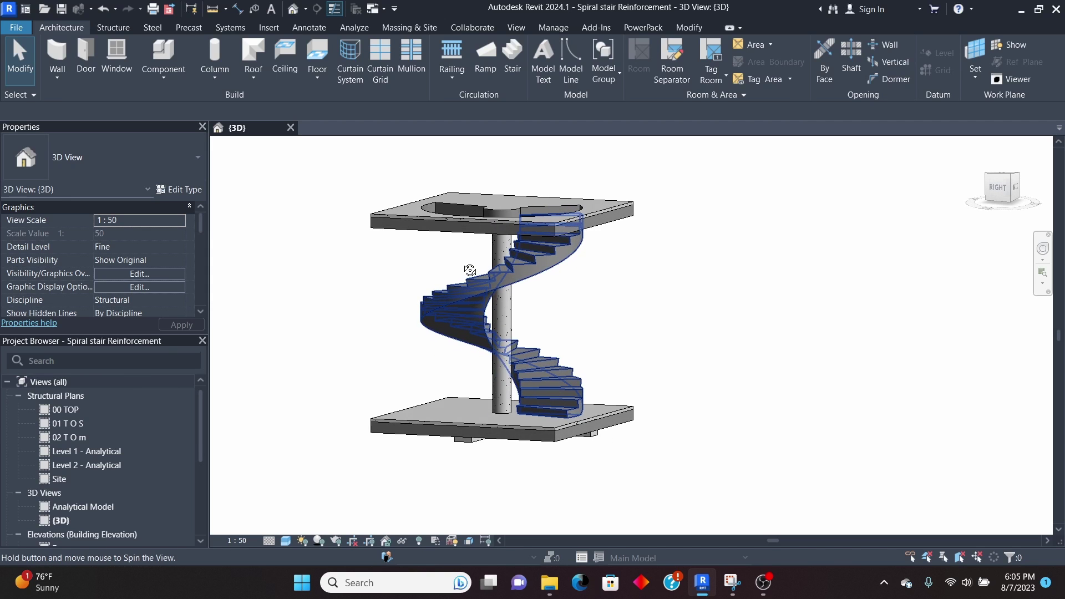
shift+middle_drag(627, 364, 519, 293)
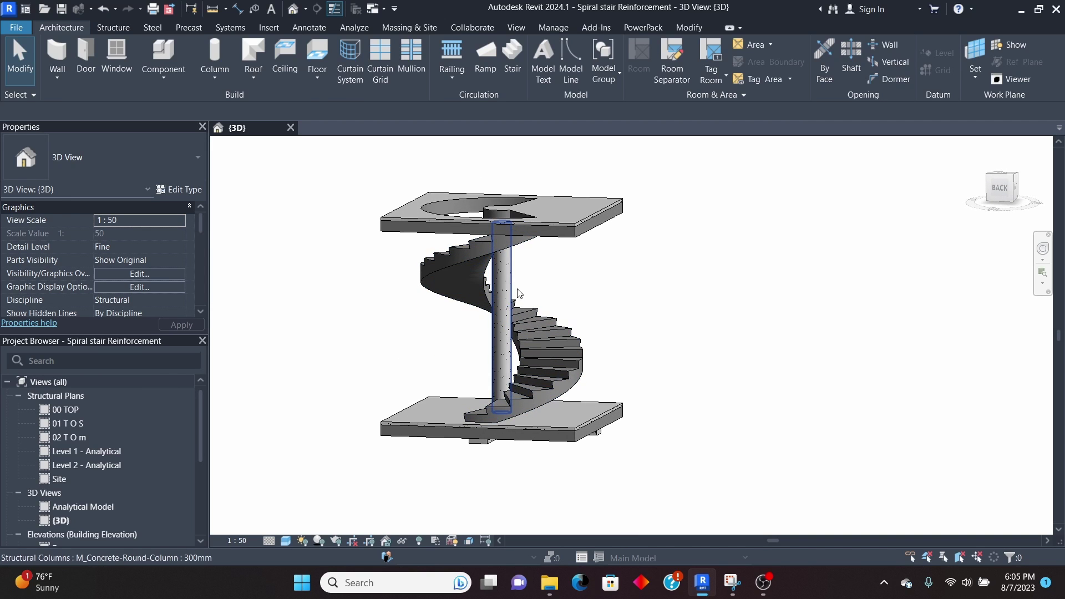
click(511, 286)
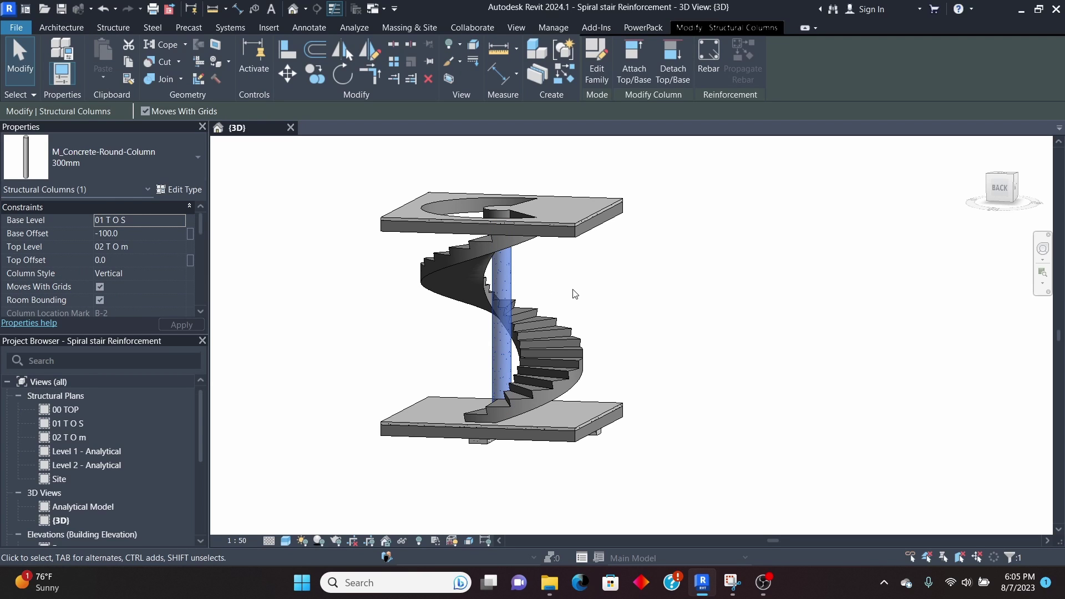
key(h)
key(h)
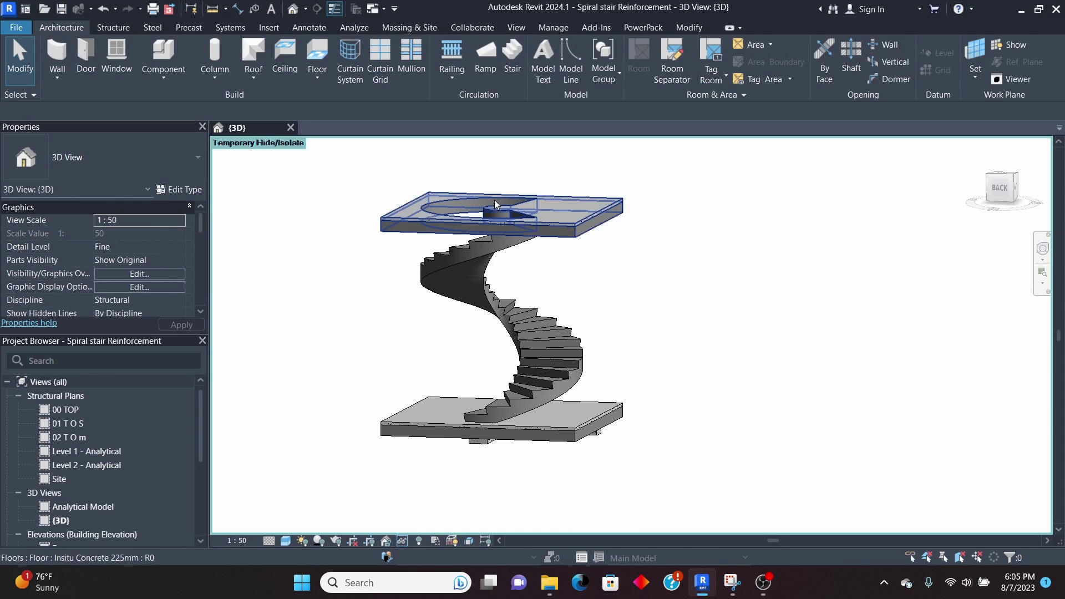
- Temporarily hide the upper Insitu Concrete 225mm floor slab around the stair opening
scroll(495, 200, up, 3)
click(387, 231)
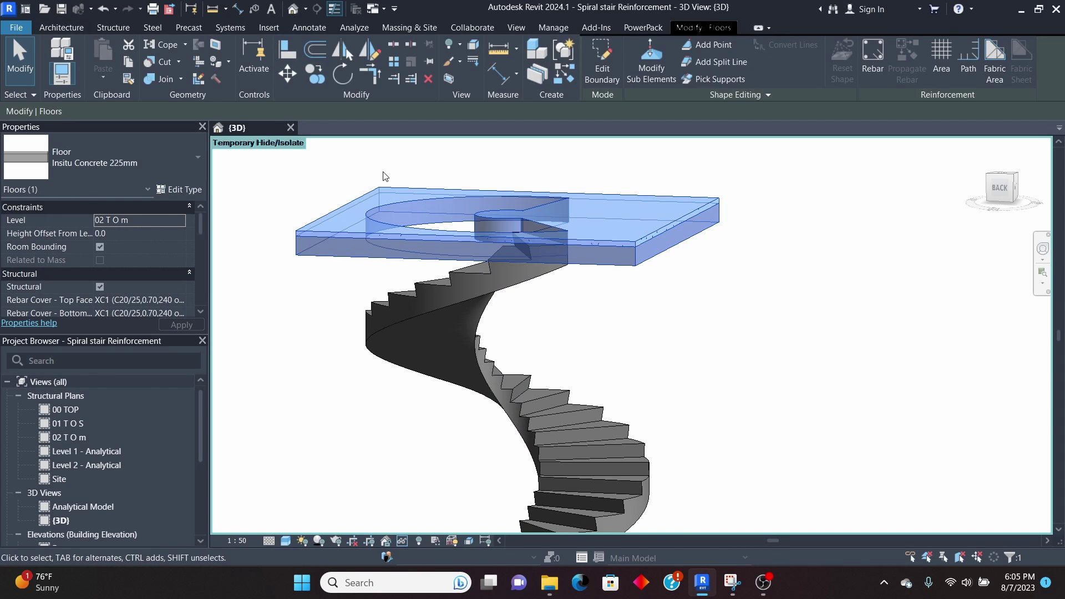
key(h)
key(h)
- Edit the cast-in-place spiral stair and set the Structural Depth of its 25 mm Nosing monolithic run type to 200
scroll(588, 230, down, 4)
shift+middle_drag(587, 230, 727, 261)
scroll(581, 284, up, 3)
shift+middle_drag(642, 282, 754, 291)
click(600, 257)
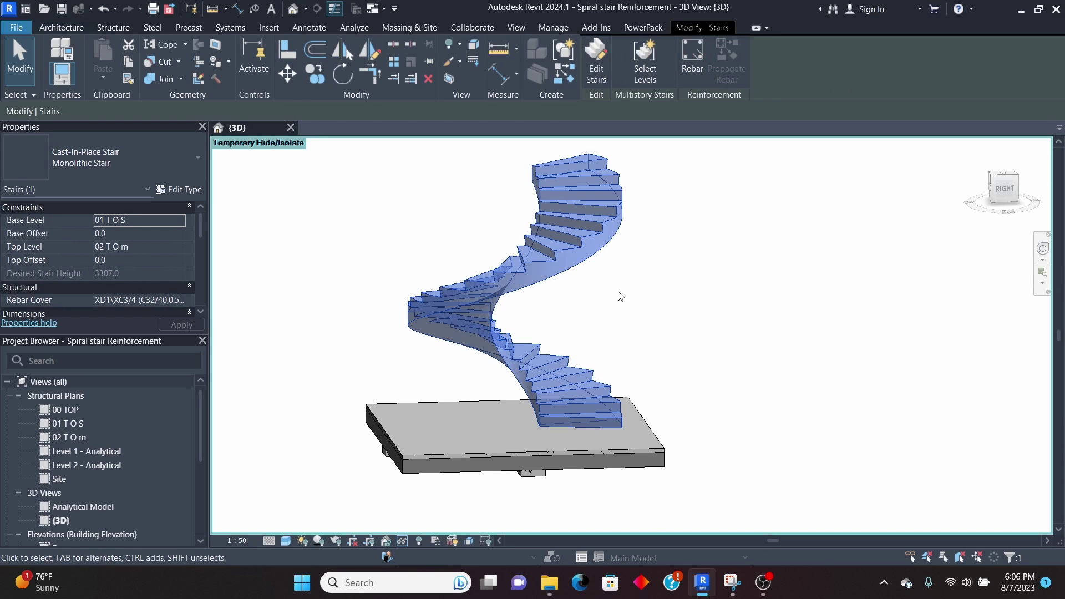
scroll(519, 286, up, 2)
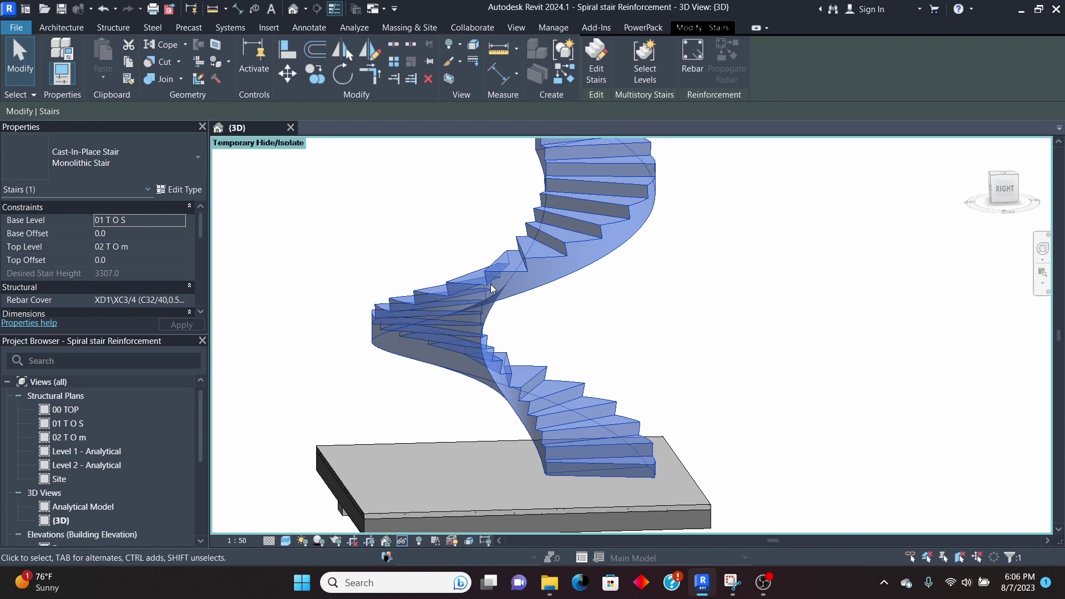
click(597, 54)
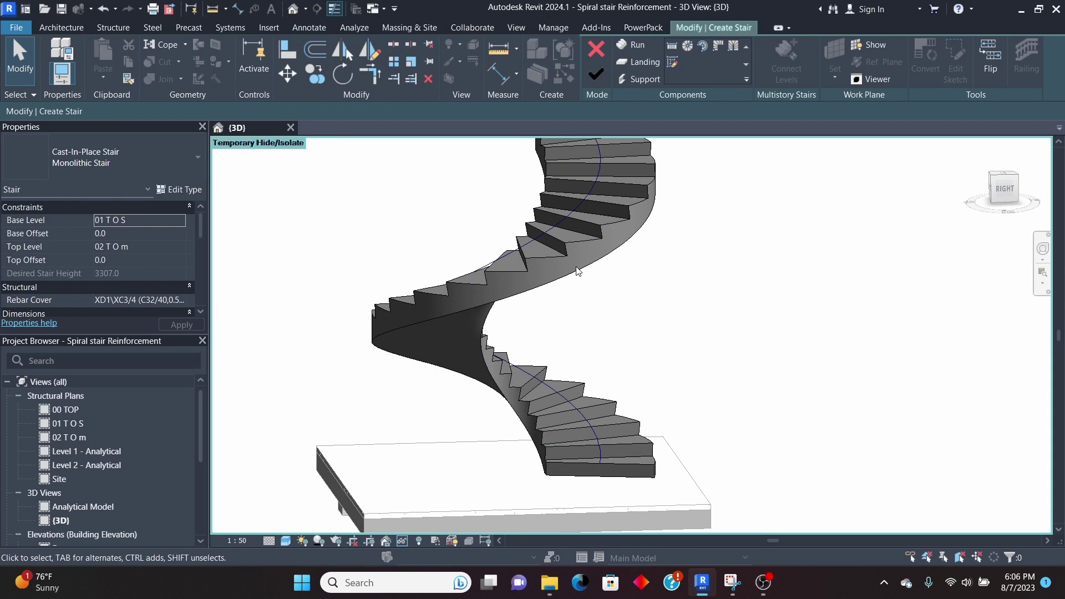
click(578, 278)
click(186, 192)
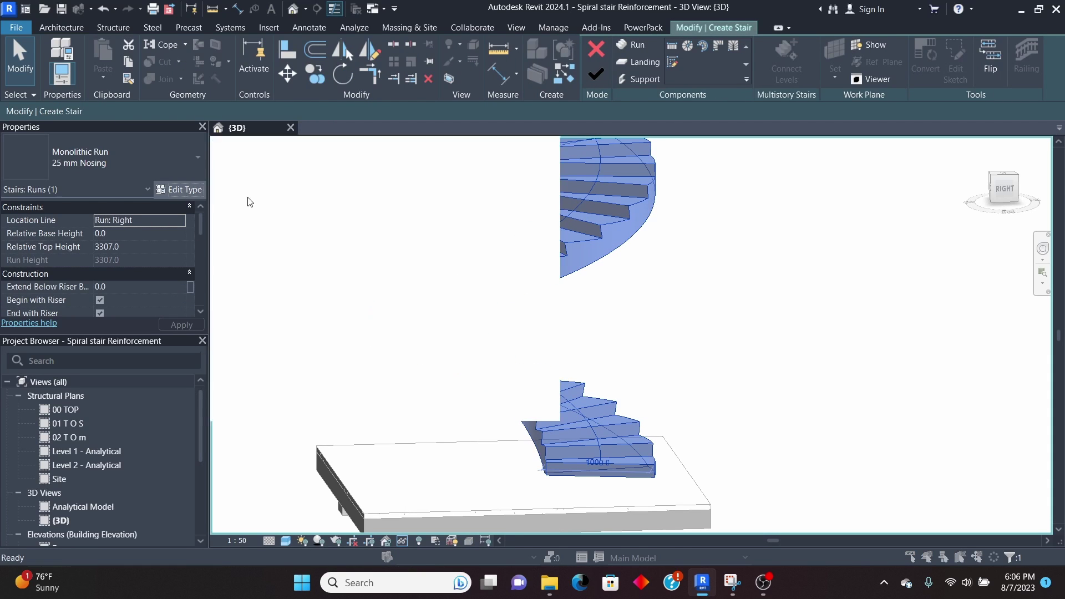
click(308, 215)
double_click(309, 214)
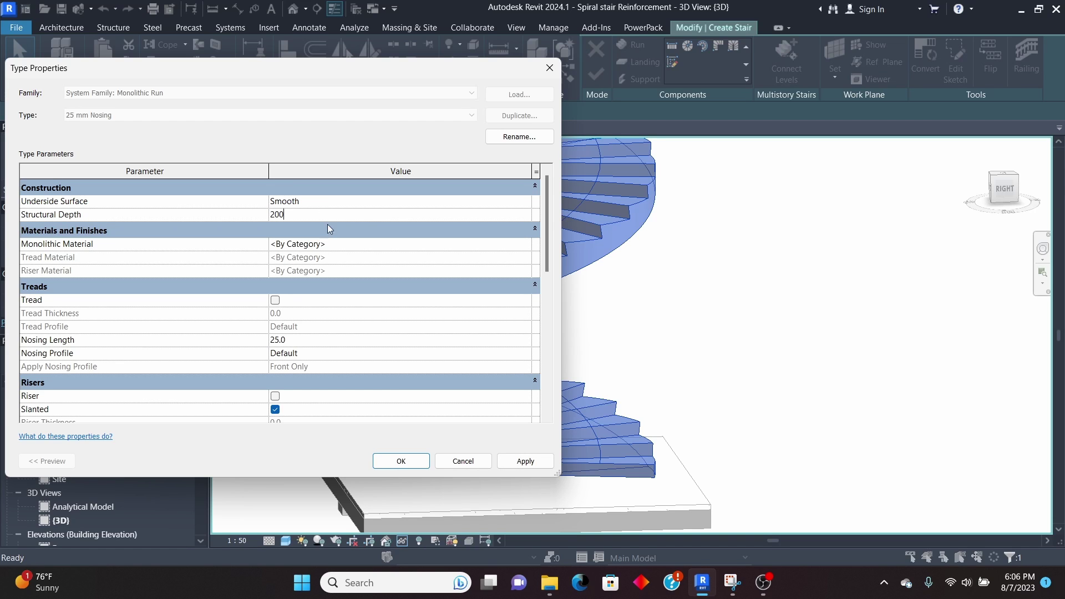
click(525, 462)
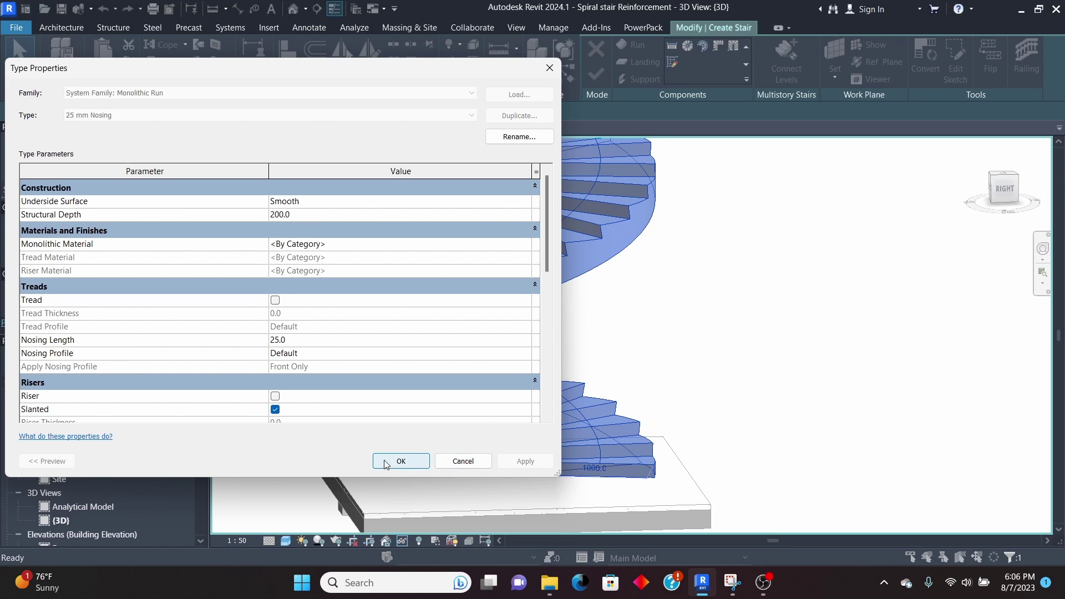
click(386, 464)
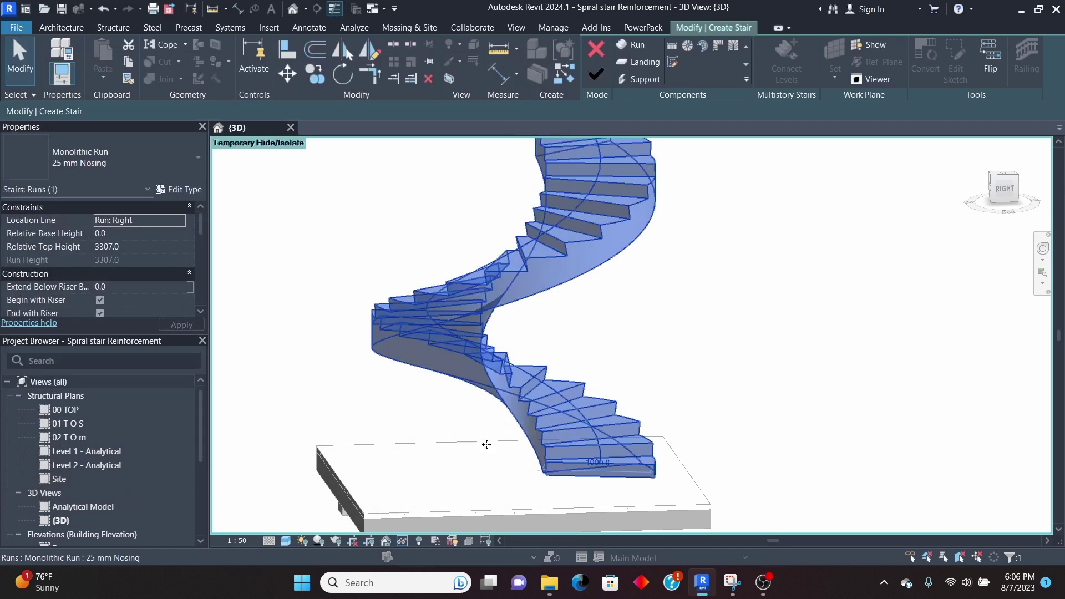
- Turn off Slanted risers in the 25 mm Nosing monolithic run type and finish editing the stair
click(589, 276)
click(178, 190)
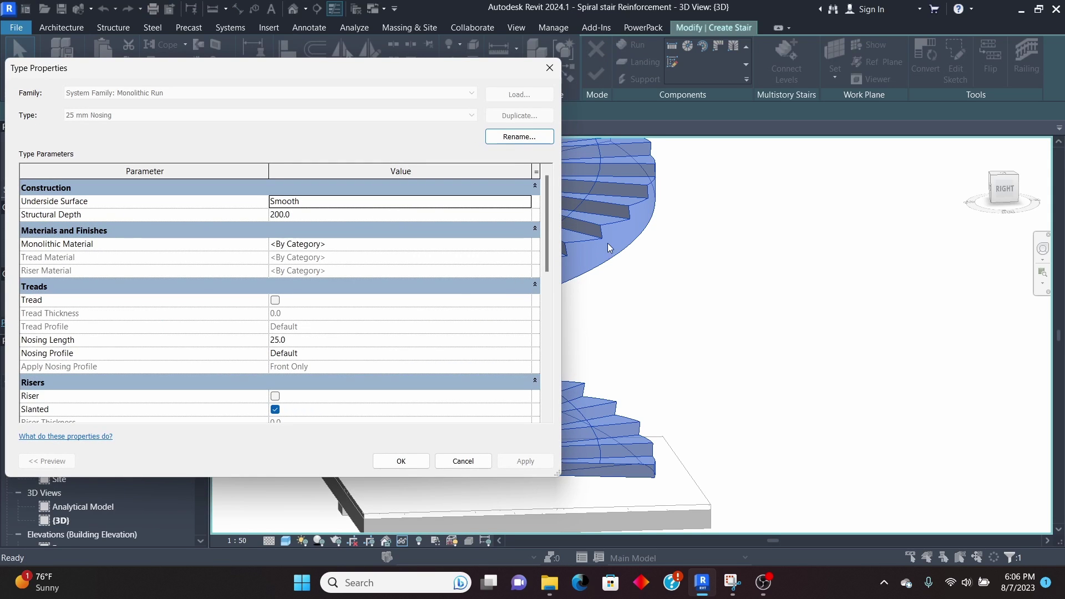
scroll(272, 304, down, 3)
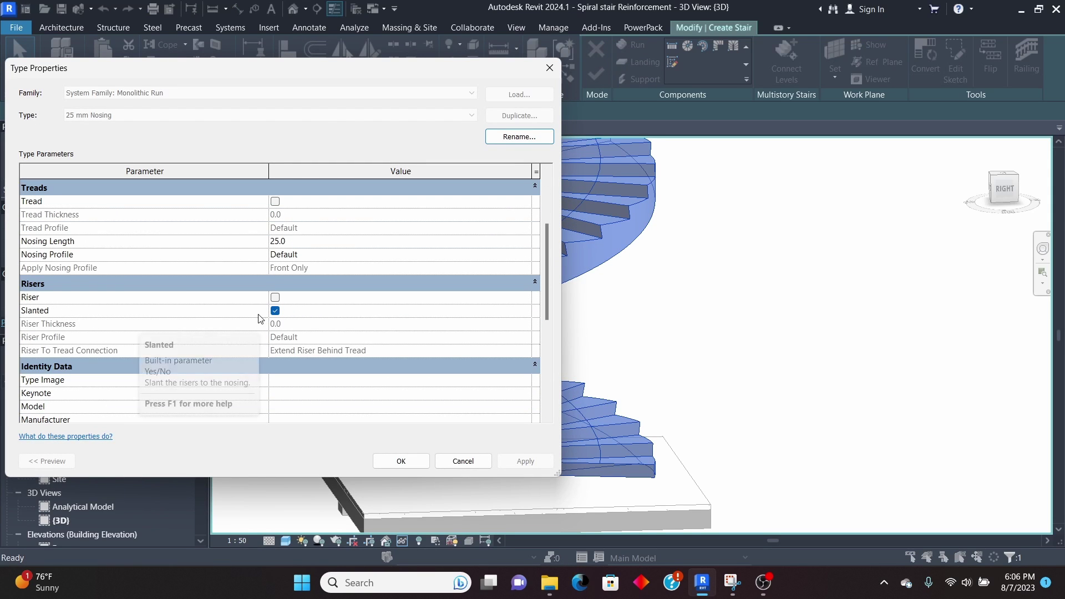
click(281, 314)
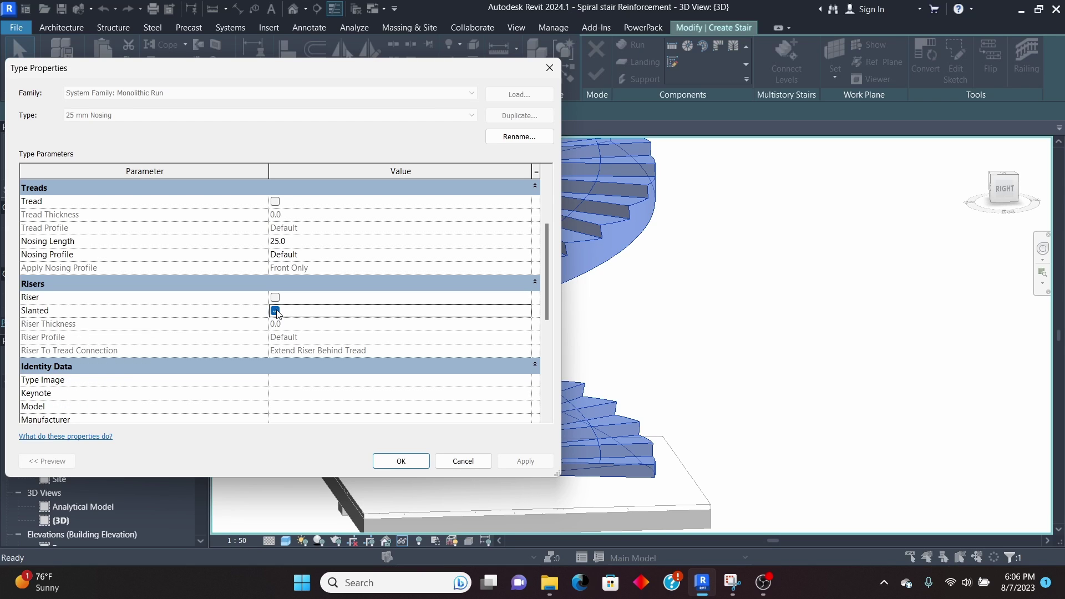
scroll(427, 382, down, 3)
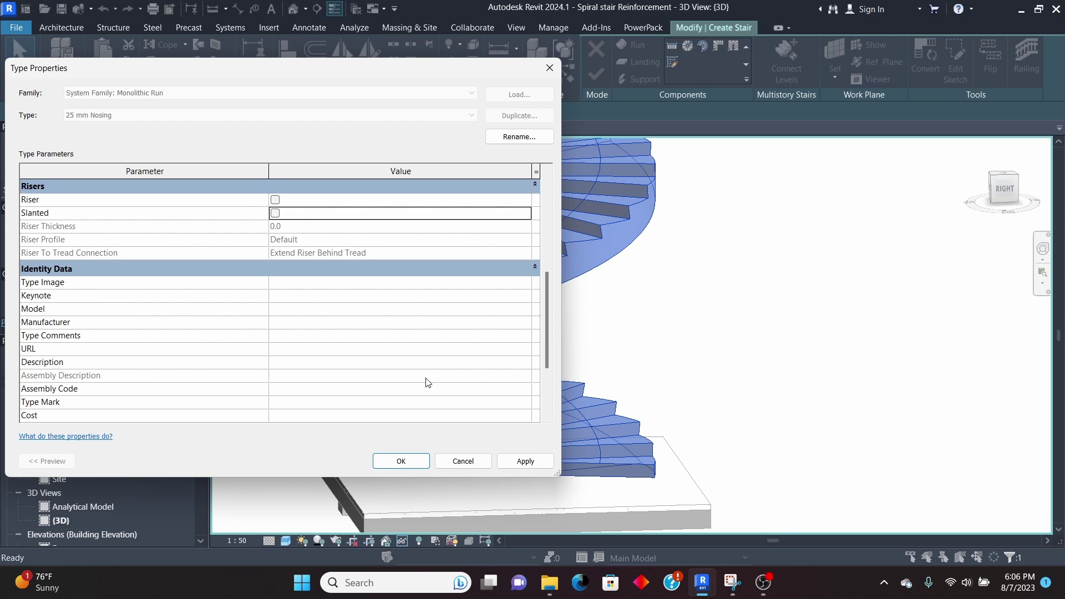
click(525, 461)
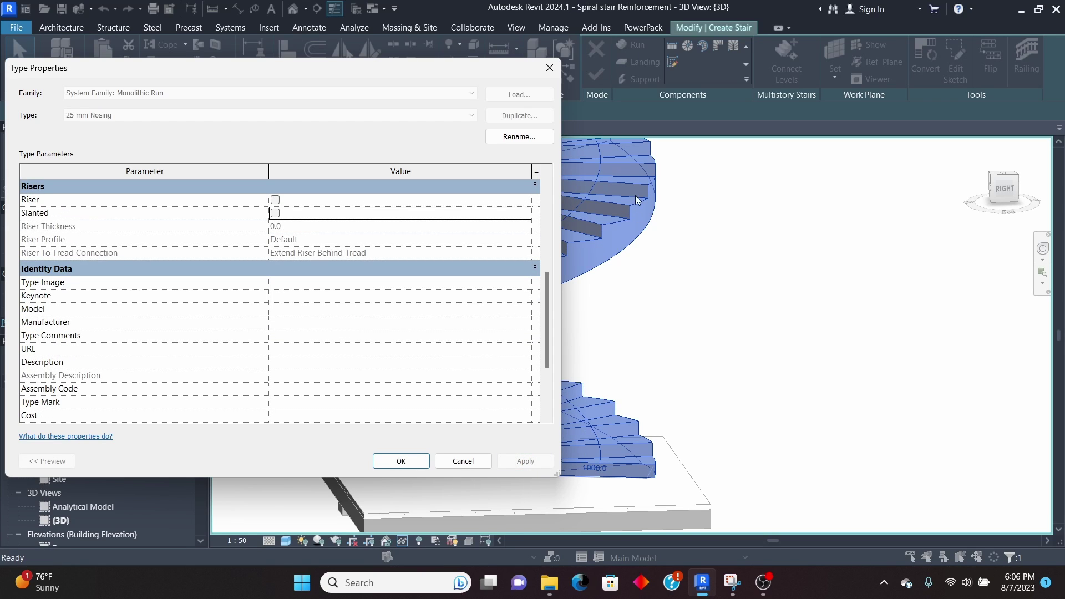
click(413, 467)
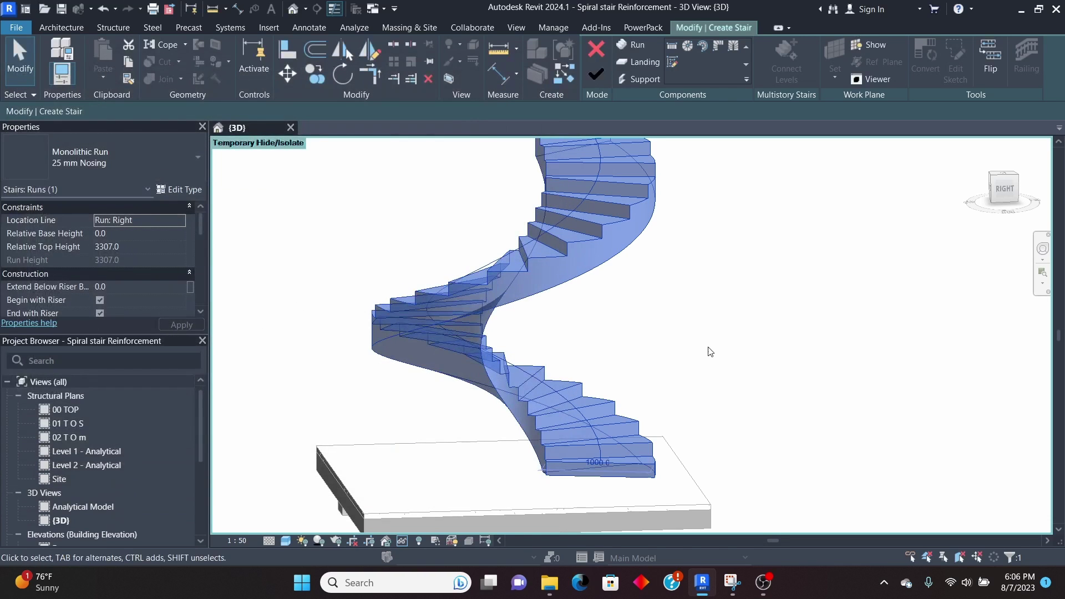
click(595, 78)
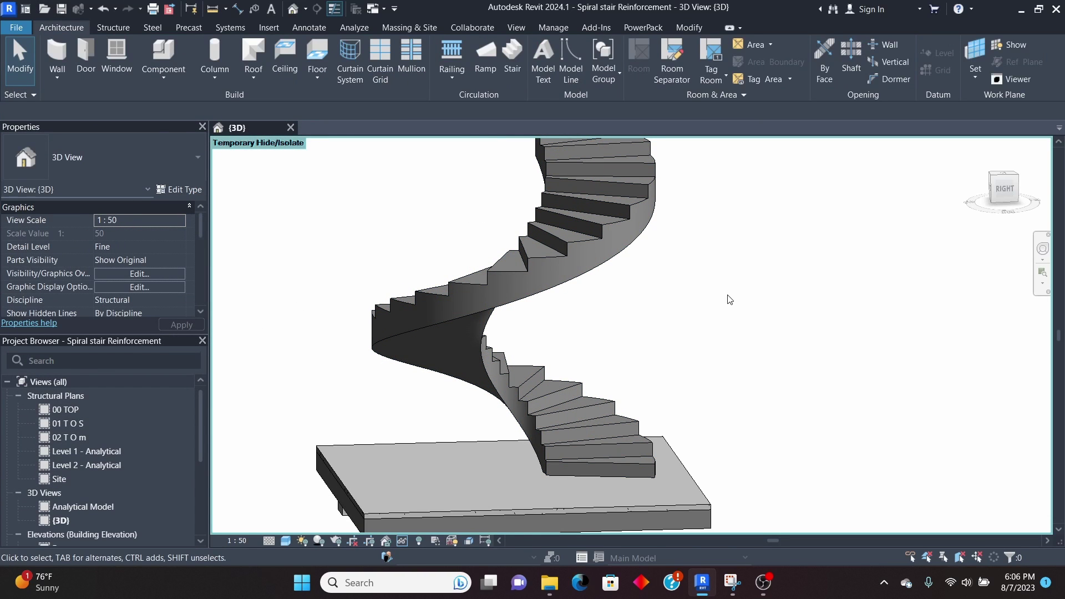
- Start free form rebar with aligned distribution on the spiral stair and select its curved underside as the host surface
scroll(594, 364, down, 3)
shift+middle_drag(688, 323, 605, 367)
scroll(616, 372, up, 5)
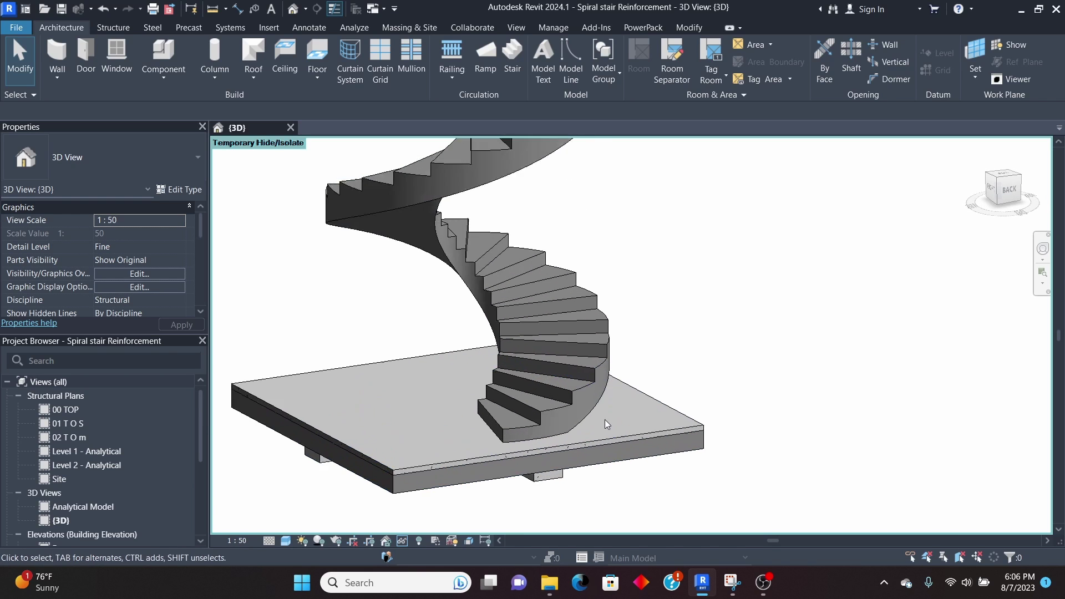
scroll(616, 372, down, 5)
mouse_move(647, 311)
shift+middle_down()
mouse_move(701, 281)
mouse_move(628, 249)
mouse_move(588, 249)
mouse_move(723, 329)
mouse_move(661, 302)
shift+middle_up()
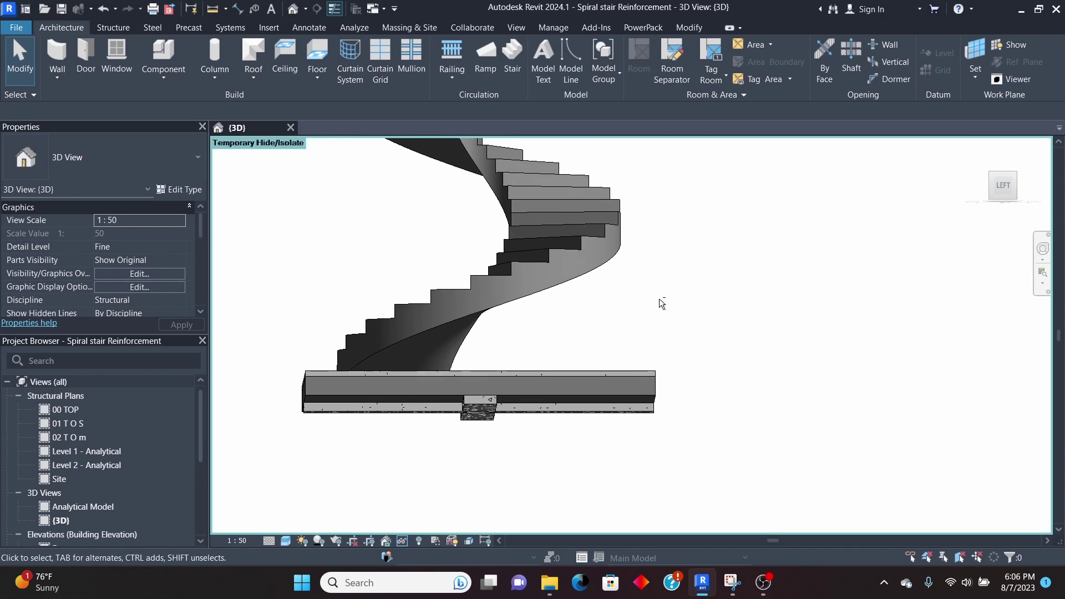
click(605, 273)
click(693, 59)
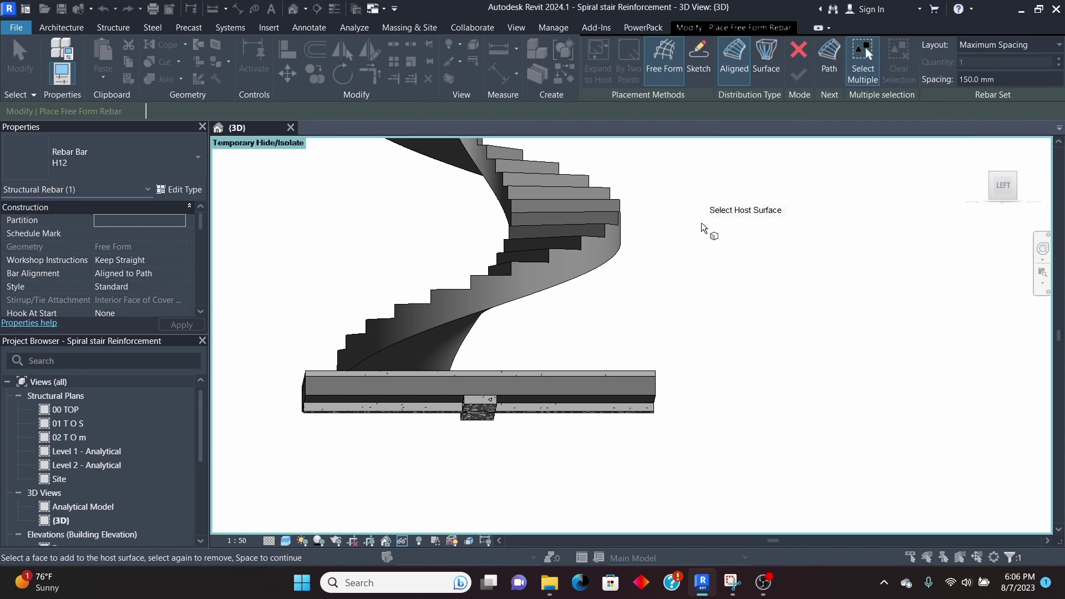
shift+middle_drag(615, 333, 551, 316)
click(455, 331)
shift+middle_drag(455, 332, 518, 255)
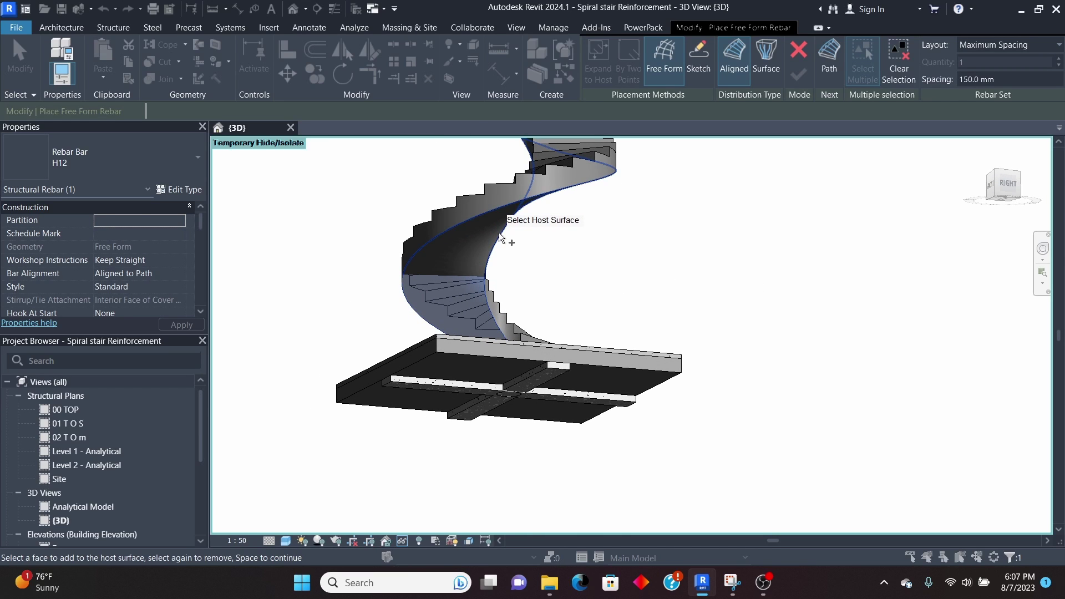
shift+middle_drag(632, 328, 700, 286)
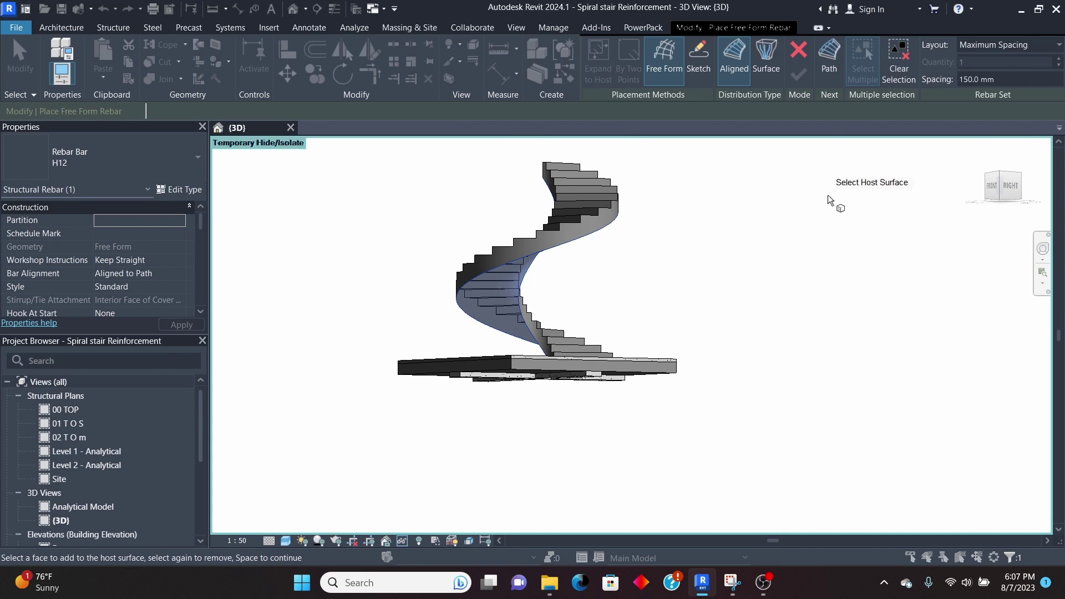
- Switch to path selection and add the first two segments of the stair's outer lower edge, starting at its foot
click(831, 50)
shift+middle_drag(400, 371, 808, 361)
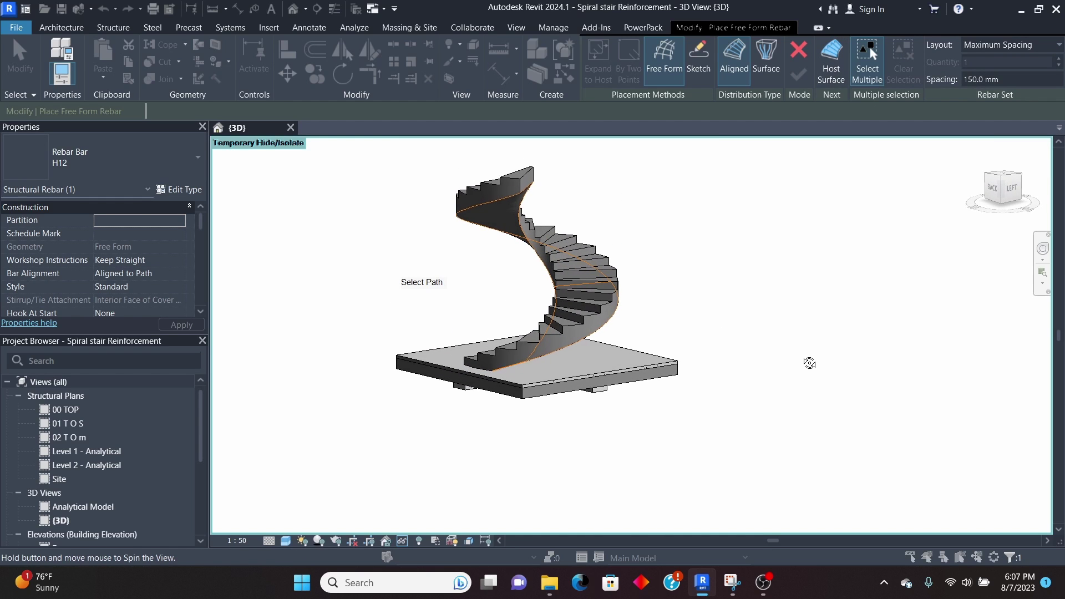
scroll(501, 403, up, 2)
scroll(501, 402, up, 4)
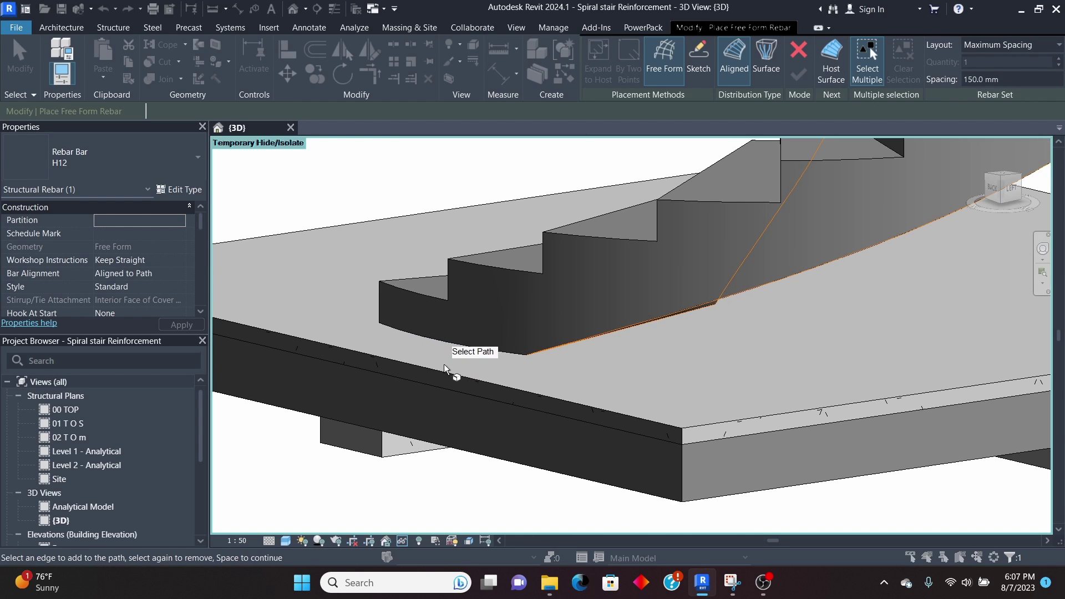
click(433, 344)
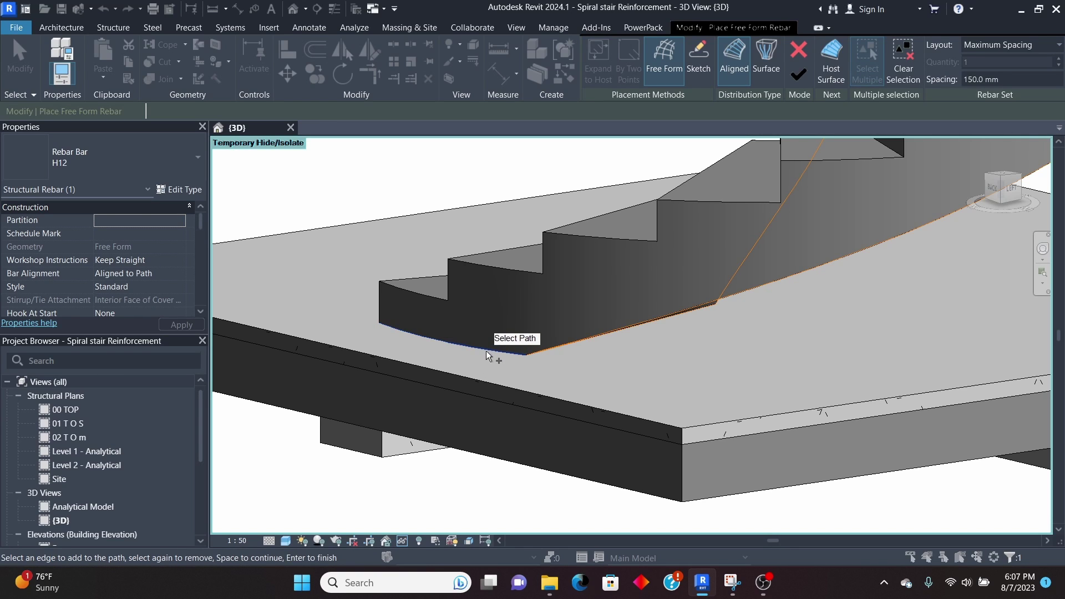
shift+middle_drag(751, 355, 716, 390)
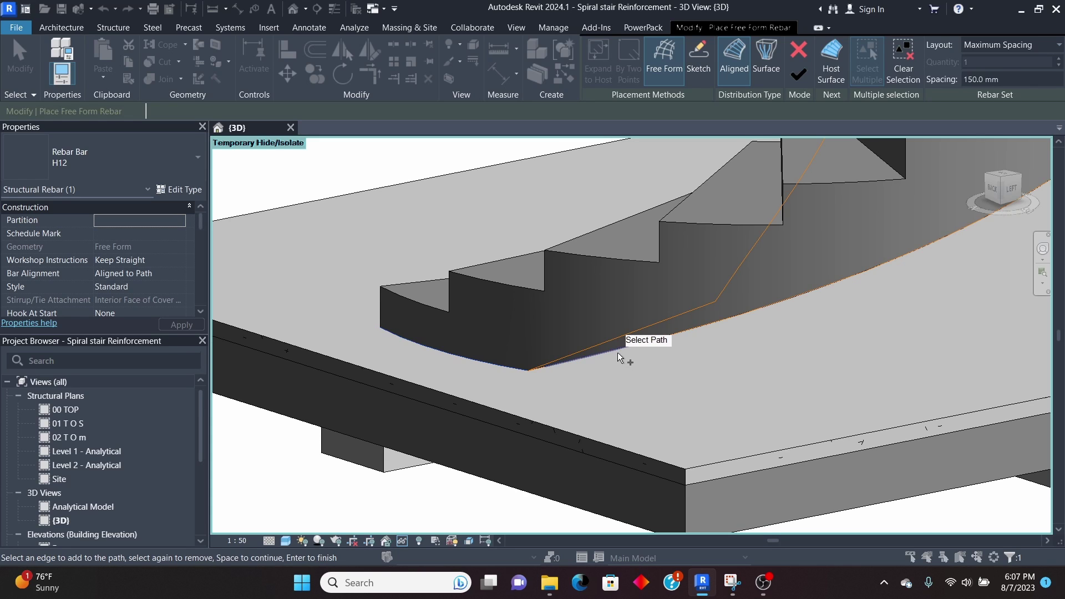
scroll(536, 377, up, 3)
scroll(552, 368, up, 1)
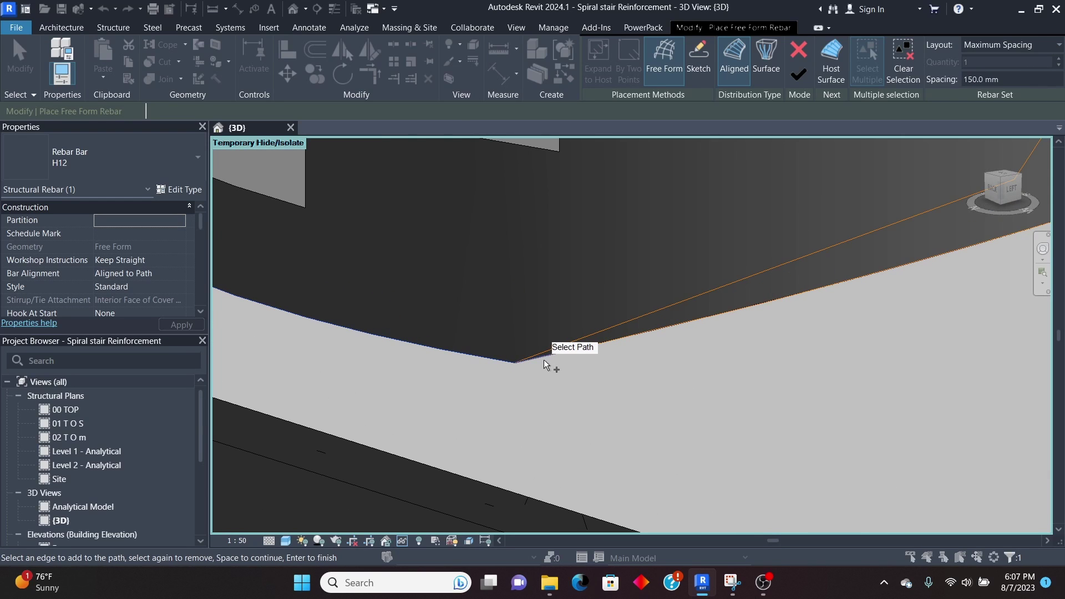
click(597, 345)
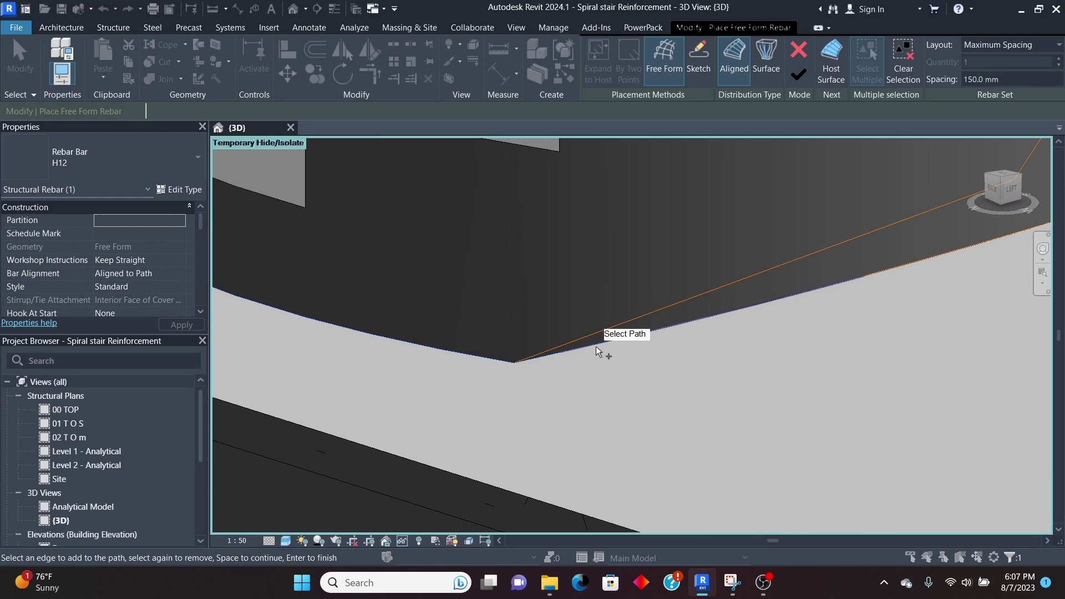
scroll(524, 366, down, 2)
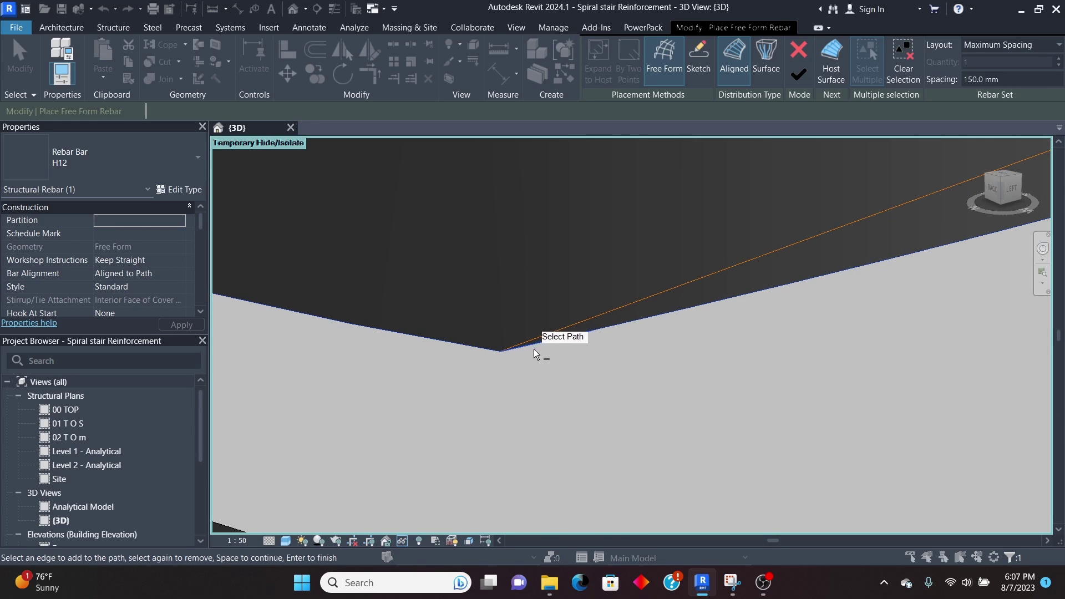
scroll(458, 355, down, 2)
shift+middle_drag(448, 364, 639, 367)
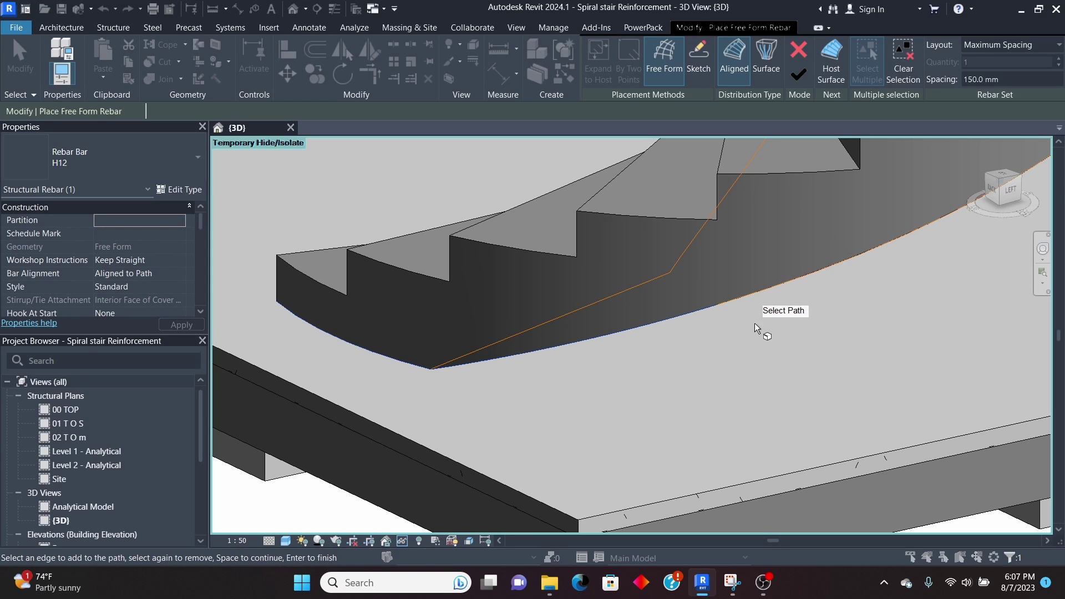
- Extend the rebar path by adding the remaining outer lower edge segments up to the top of the stair
scroll(890, 248, down, 5)
scroll(616, 294, up, 4)
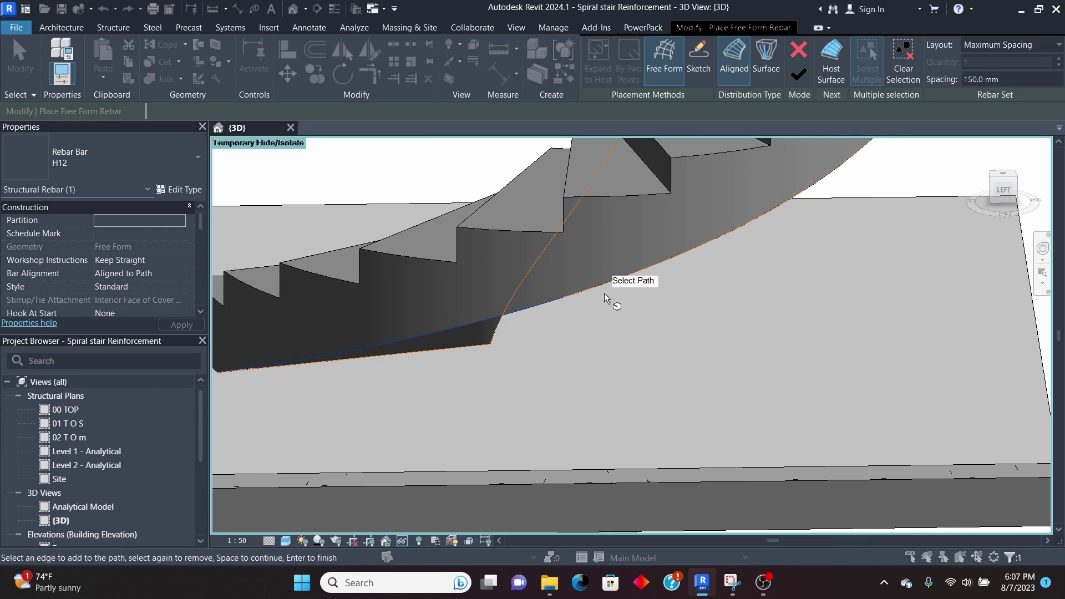
scroll(547, 358, down, 3)
shift+middle_drag(547, 358, 664, 316)
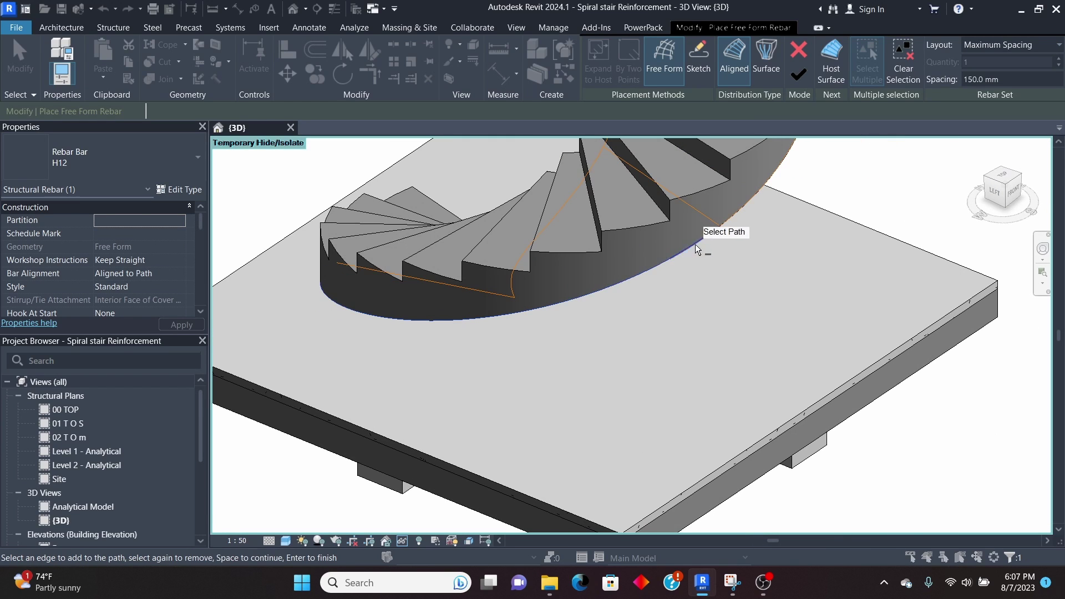
scroll(727, 226, up, 3)
scroll(694, 236, down, 4)
shift+middle_drag(694, 237, 620, 260)
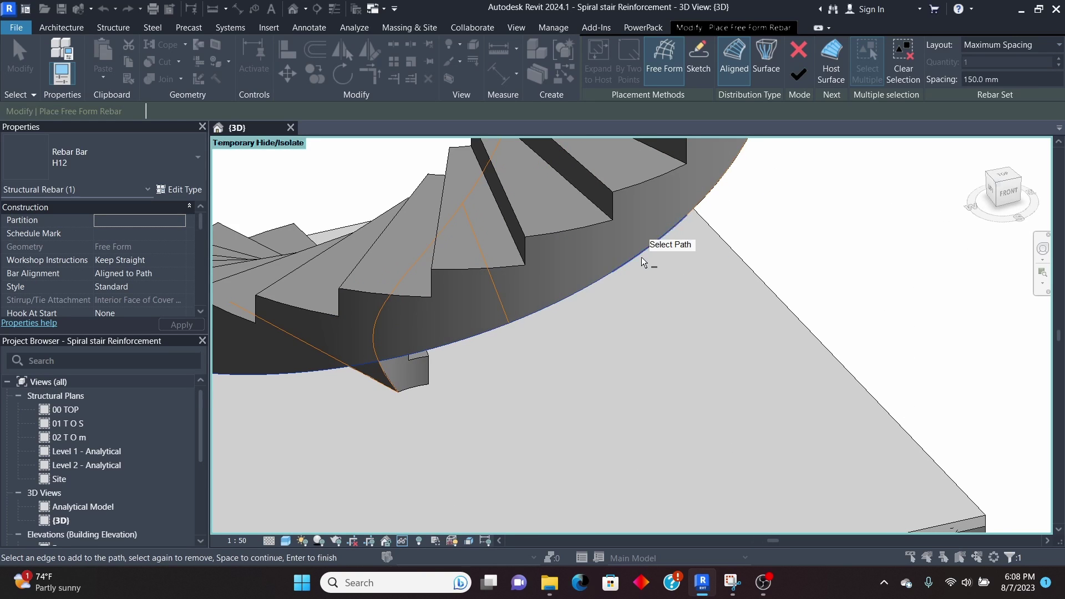
scroll(670, 223, up, 3)
scroll(609, 246, down, 3)
scroll(673, 209, up, 3)
scroll(673, 209, down, 3)
shift+middle_drag(673, 209, 725, 195)
scroll(632, 246, down, 3)
scroll(604, 247, up, 4)
scroll(591, 274, down, 5)
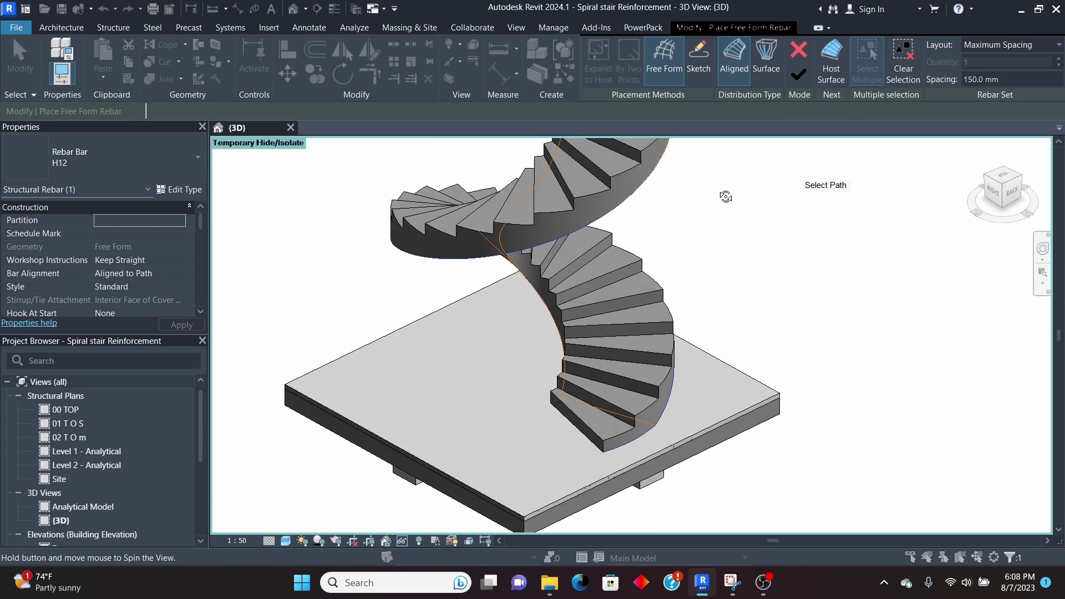
scroll(602, 219, up, 5)
scroll(602, 218, down, 5)
shift+middle_drag(577, 244, 592, 209)
scroll(590, 238, up, 5)
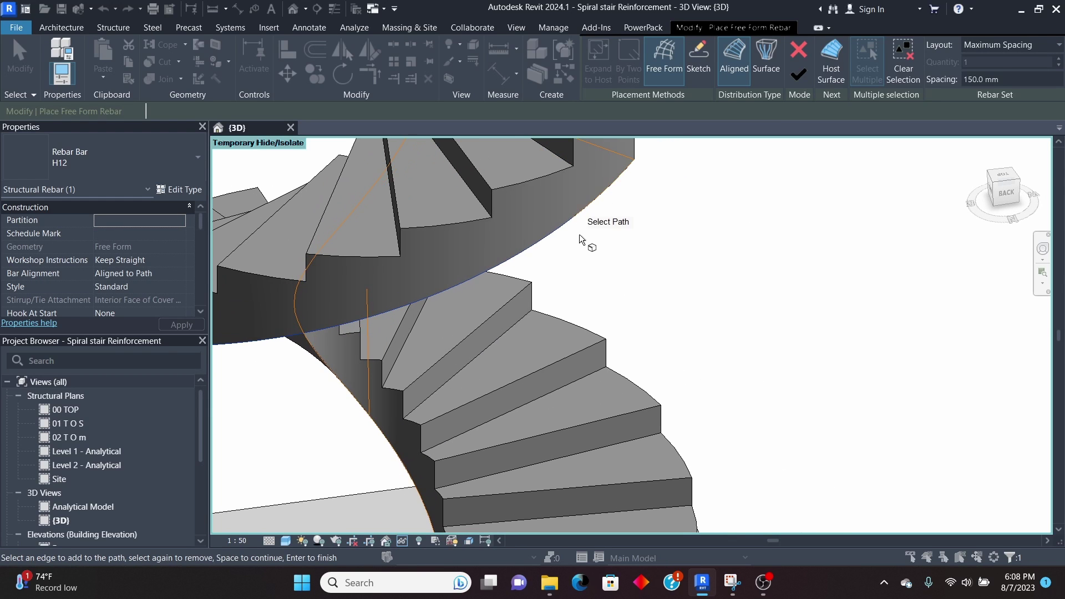
scroll(583, 240, down, 5)
scroll(593, 265, up, 5)
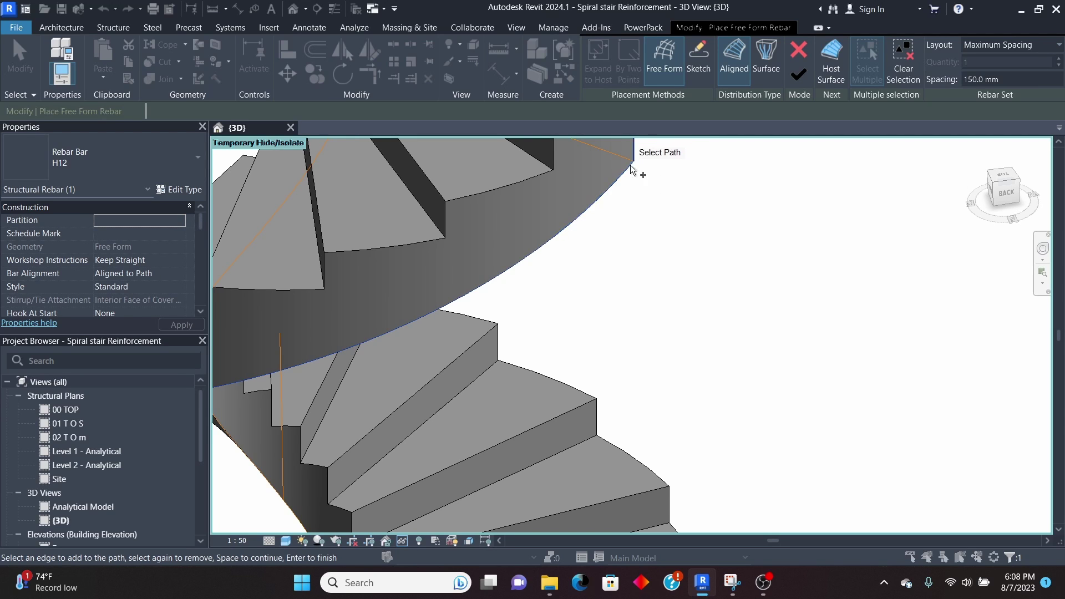
scroll(678, 190, down, 5)
shift+middle_drag(413, 307, 935, 221)
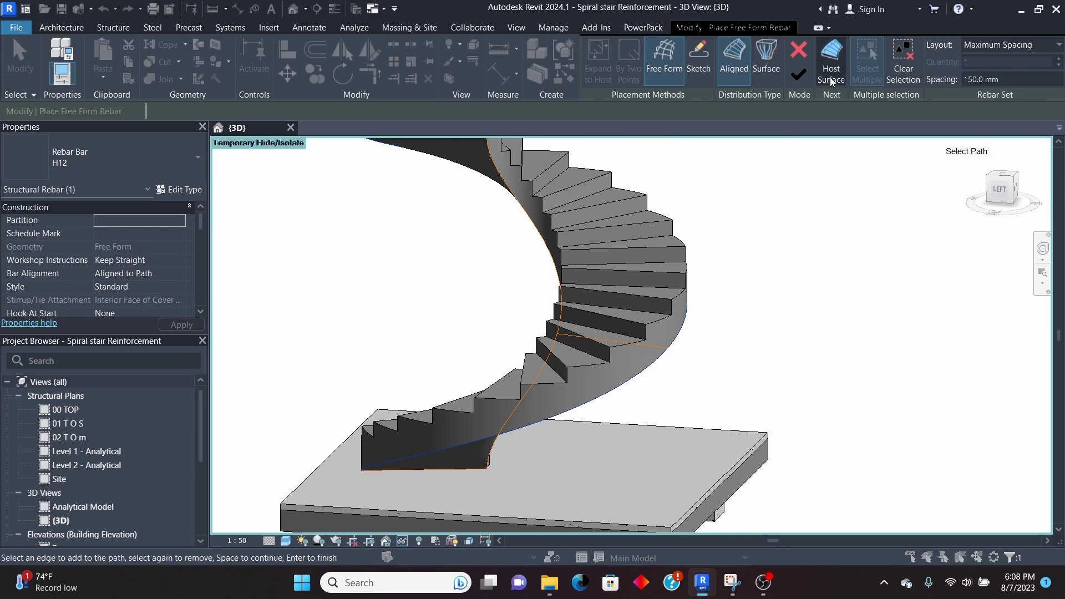
- Place H12 bars across the stair's underside using the Maximum Spacing layout at 150 mm, and end rebar placement
click(1060, 46)
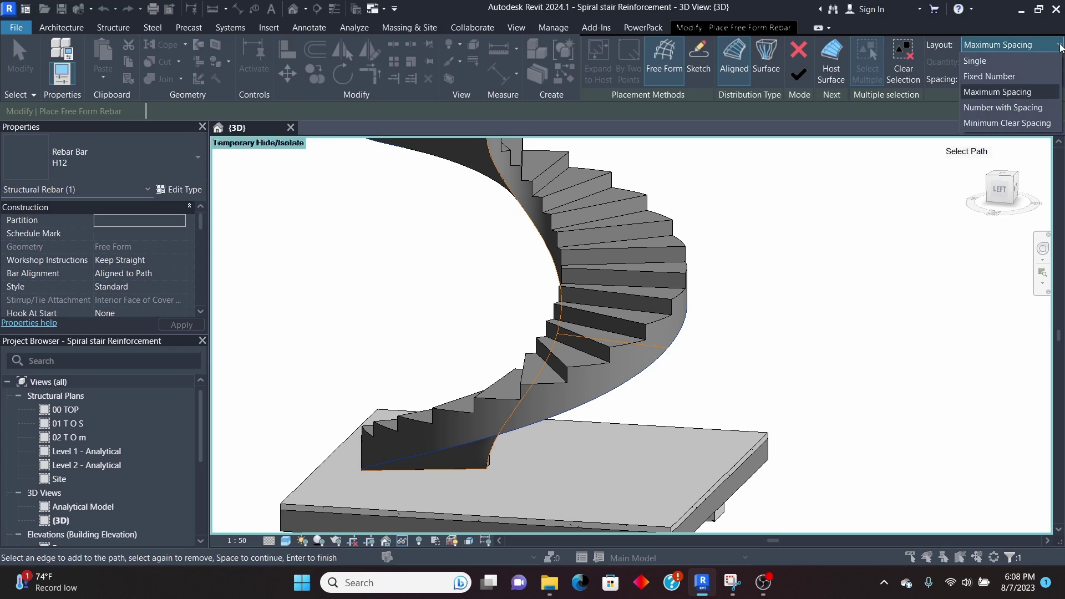
click(1019, 93)
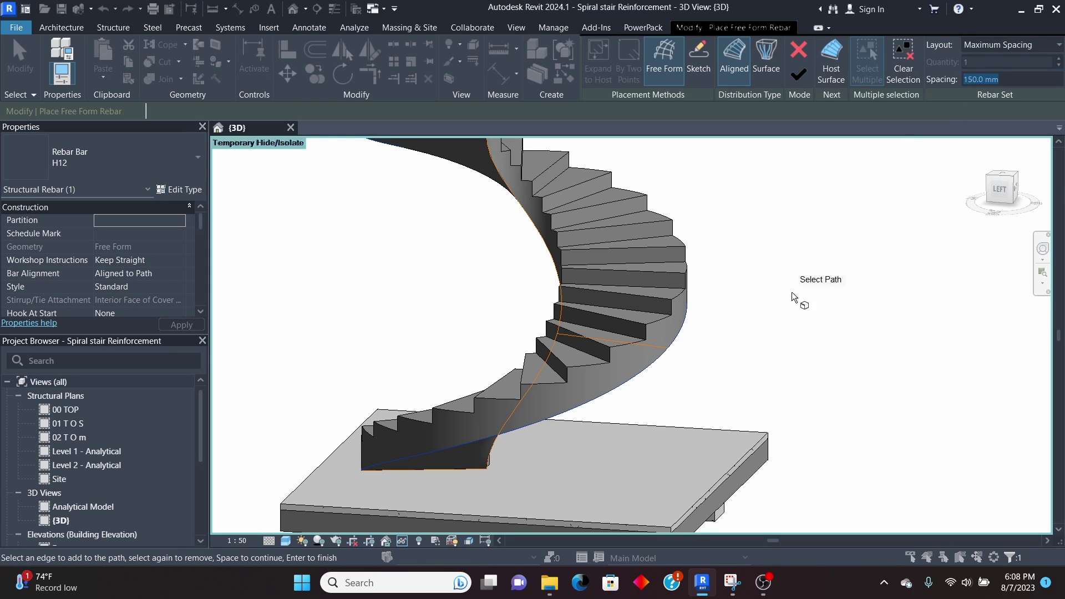
click(183, 161)
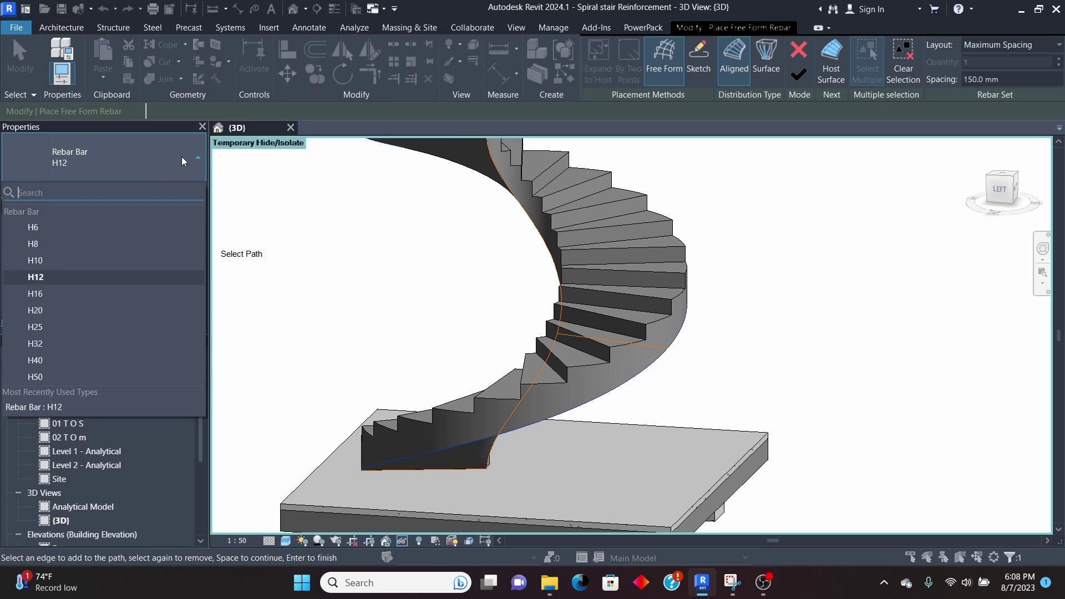
click(36, 277)
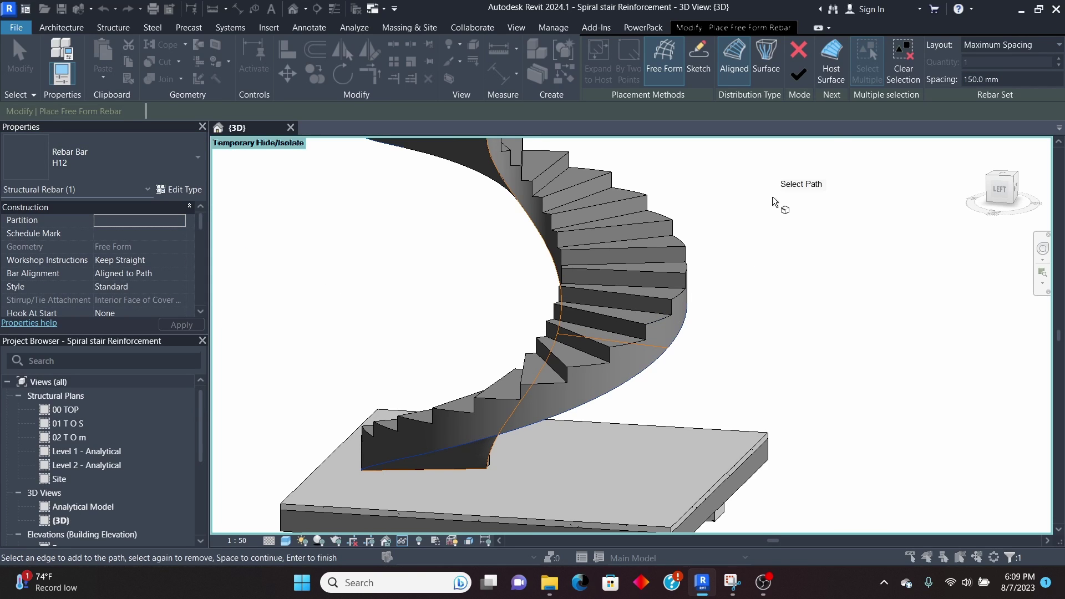
click(801, 76)
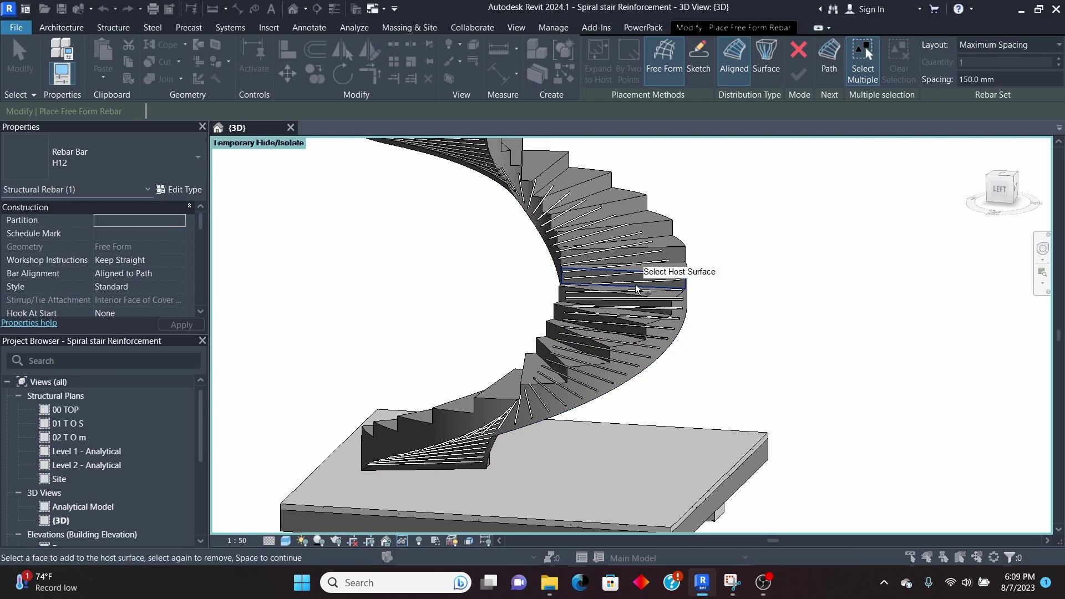
scroll(637, 280, up, 2)
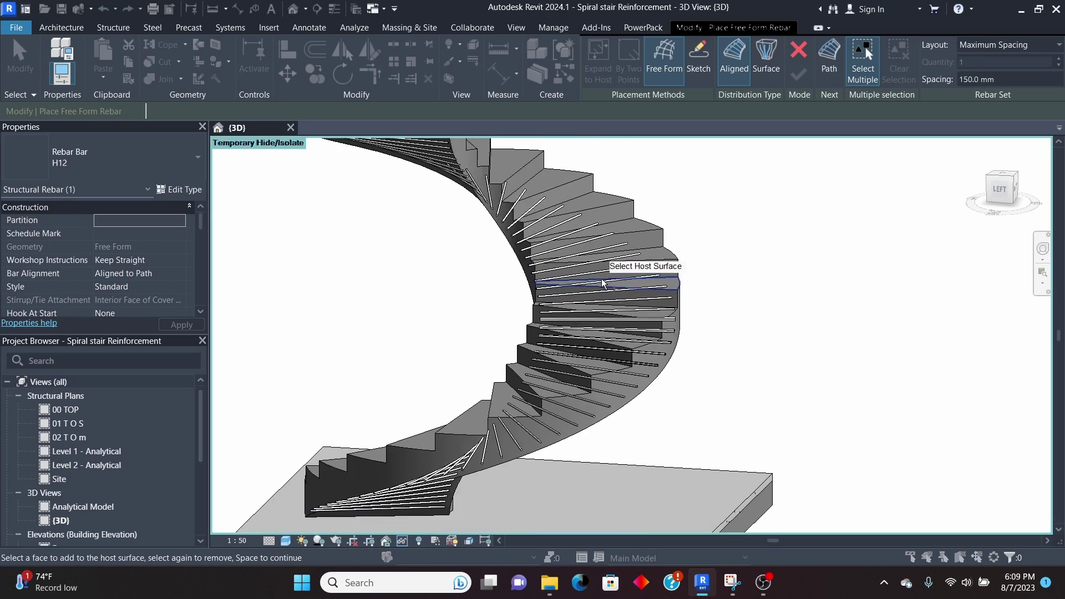
shift+middle_drag(464, 310, 744, 304)
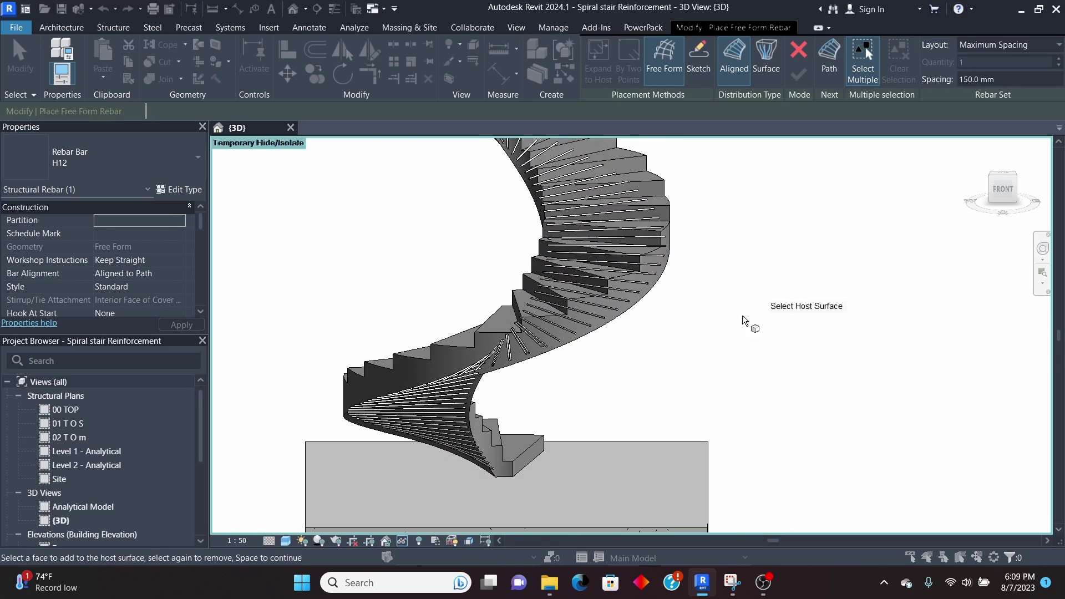
shift+middle_drag(430, 261, 527, 263)
right_click(735, 201)
click(760, 209)
scroll(639, 241, up, 4)
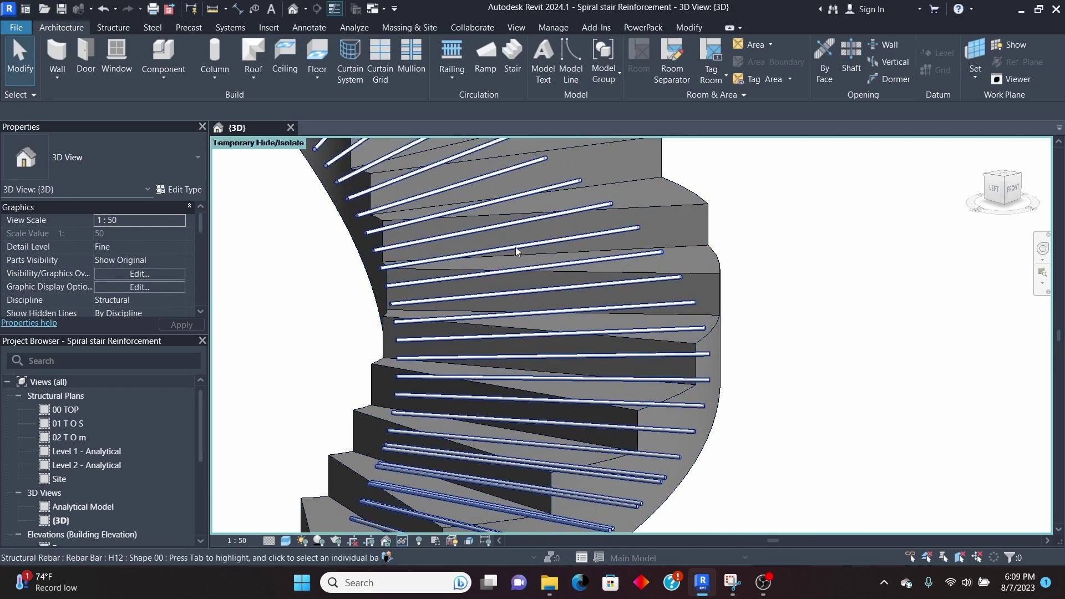
- Give the H12 bar set on the stair's underside Standard - 90 deg. hooks at start and end, with hook lengths overridden
scroll(542, 243, down, 5)
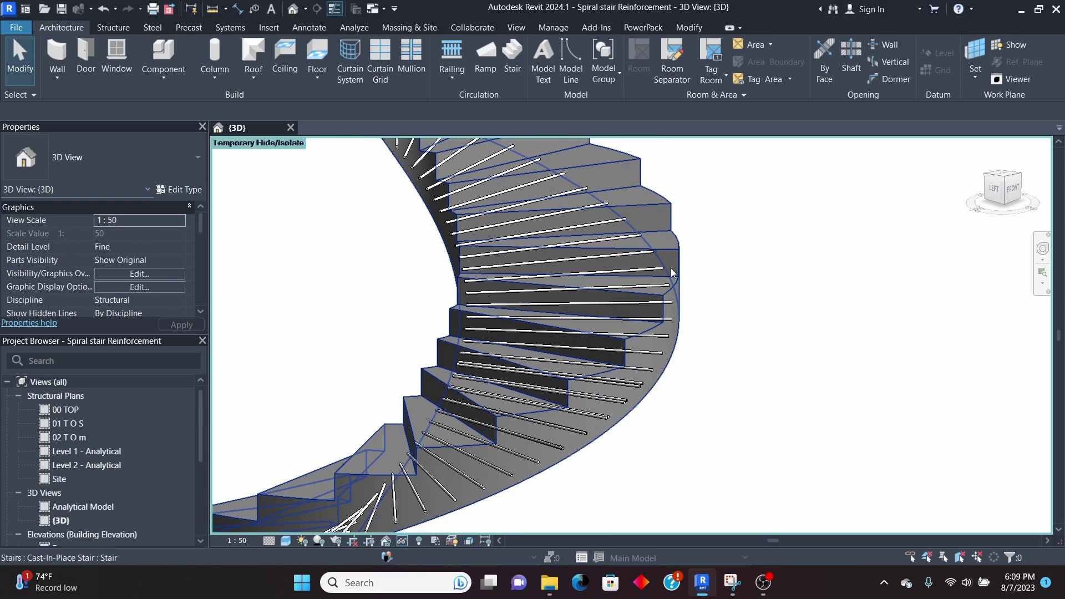
scroll(625, 250, up, 5)
click(626, 241)
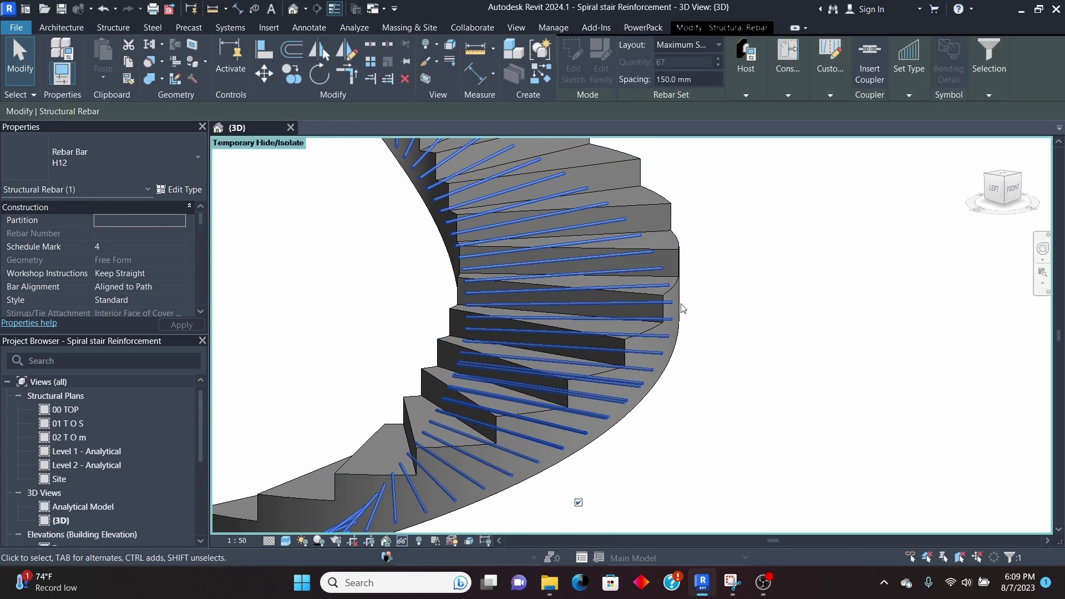
scroll(113, 243, down, 5)
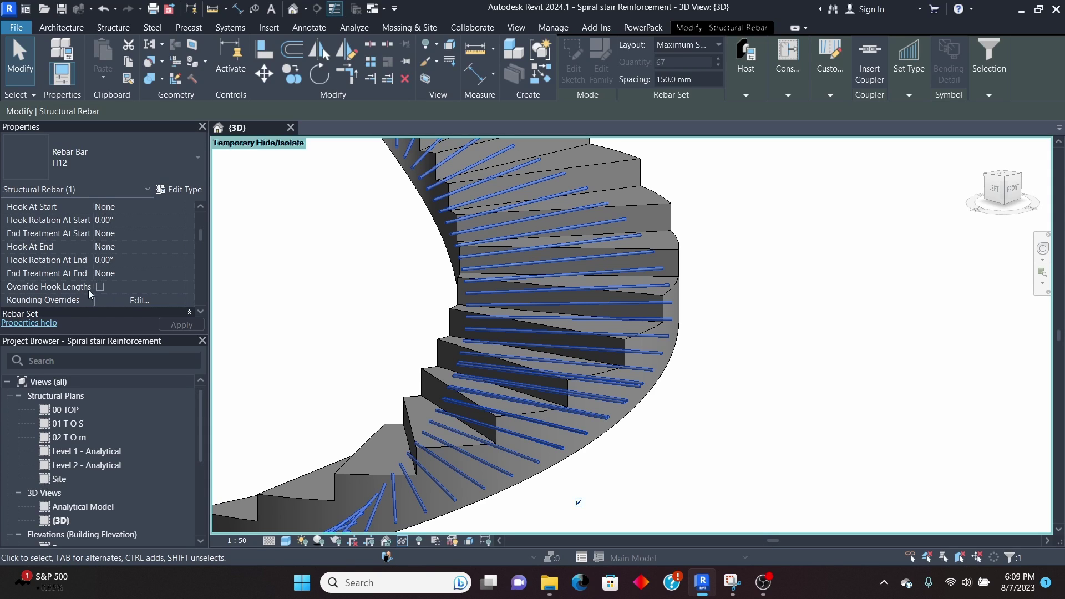
scroll(106, 239, up, 5)
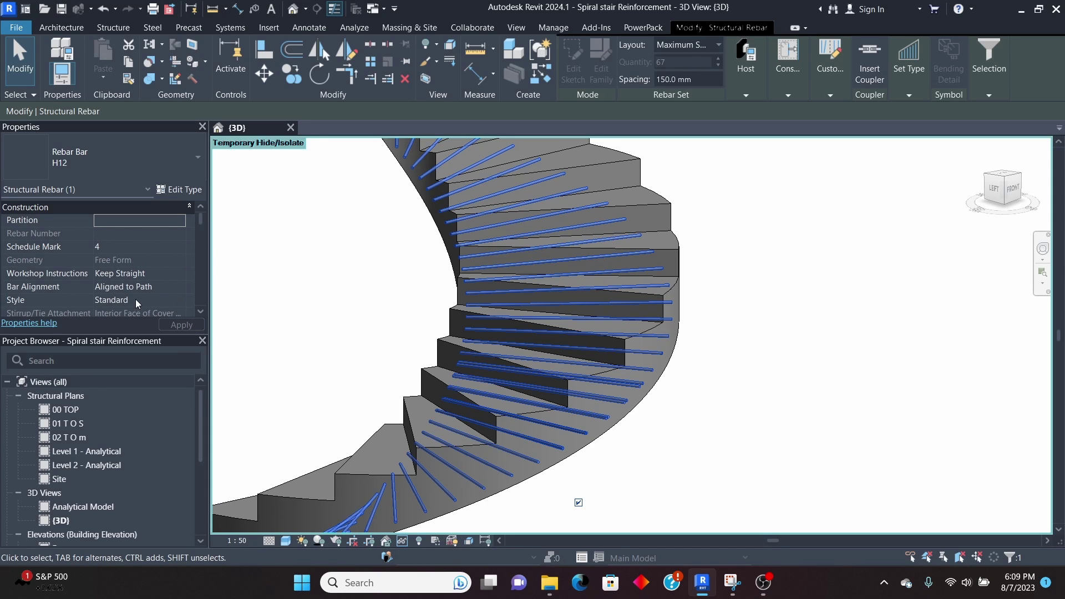
scroll(127, 250, down, 10)
scroll(125, 249, up, 5)
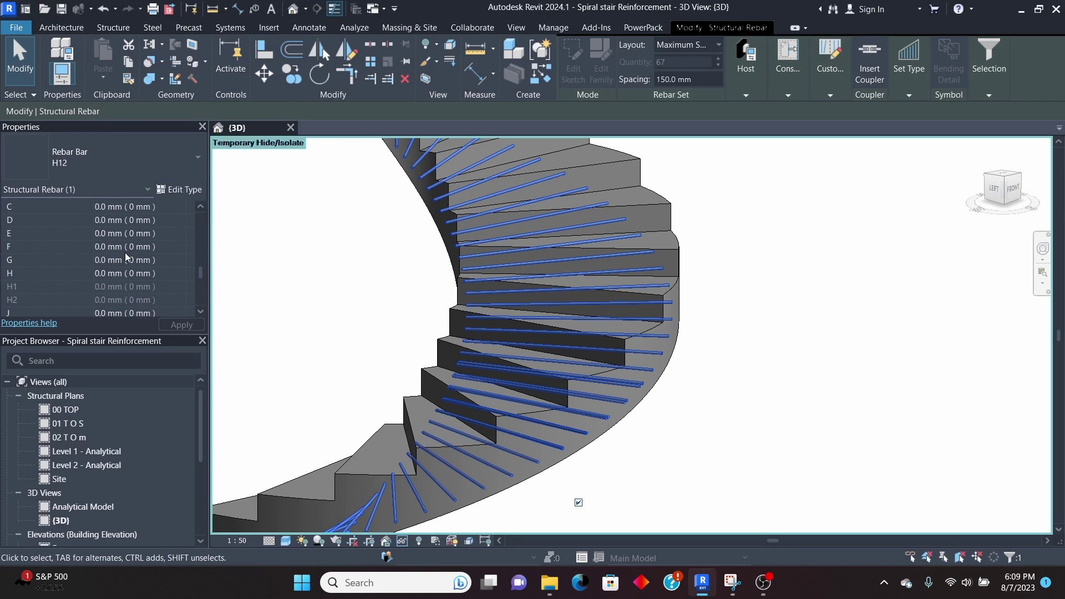
scroll(128, 270, down, 8)
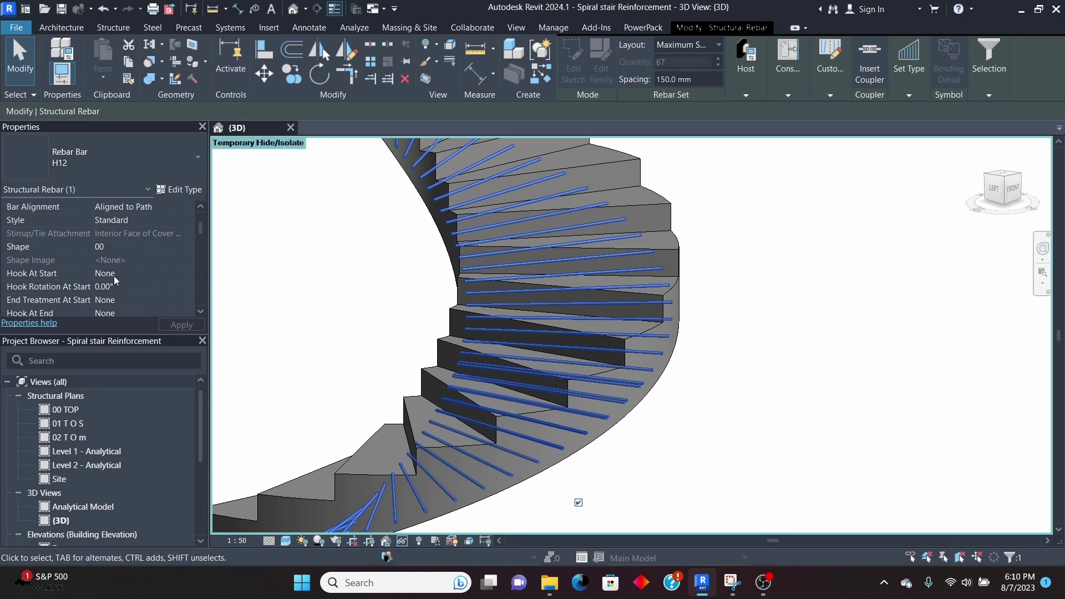
click(178, 274)
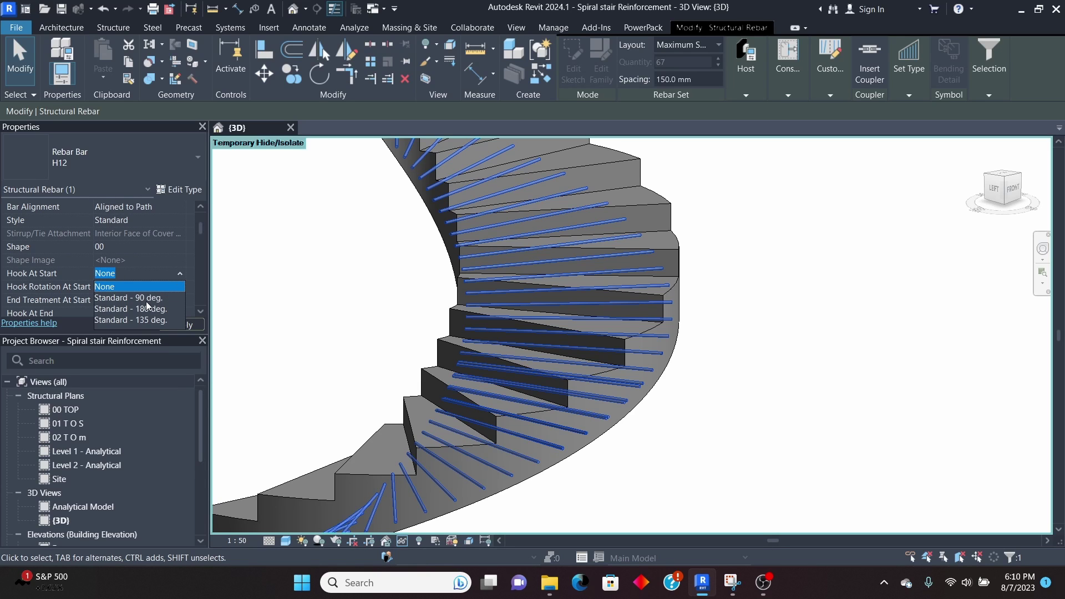
scroll(124, 238, down, 3)
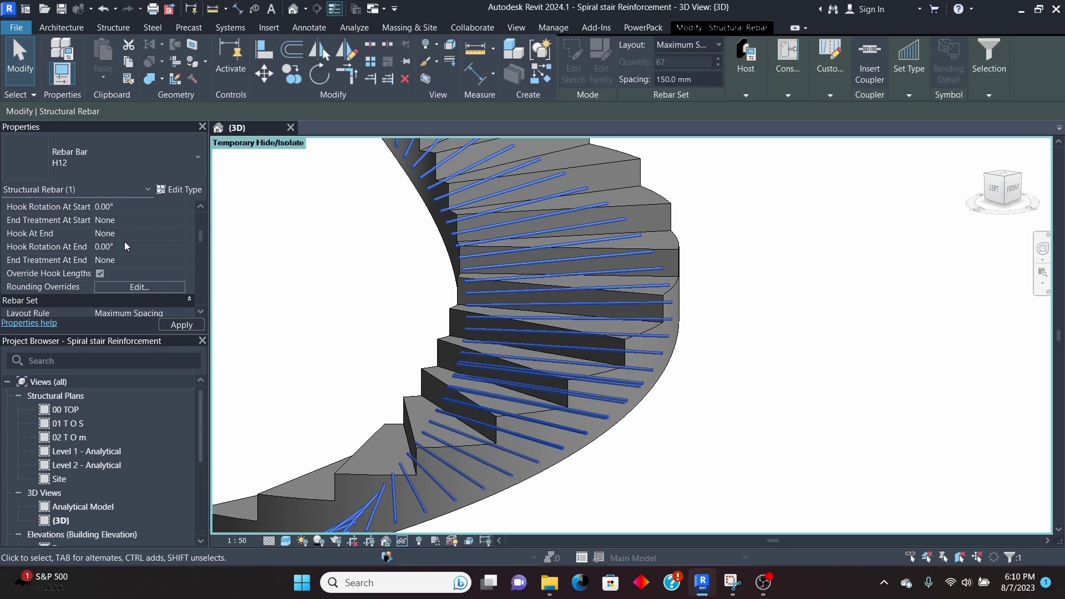
click(182, 237)
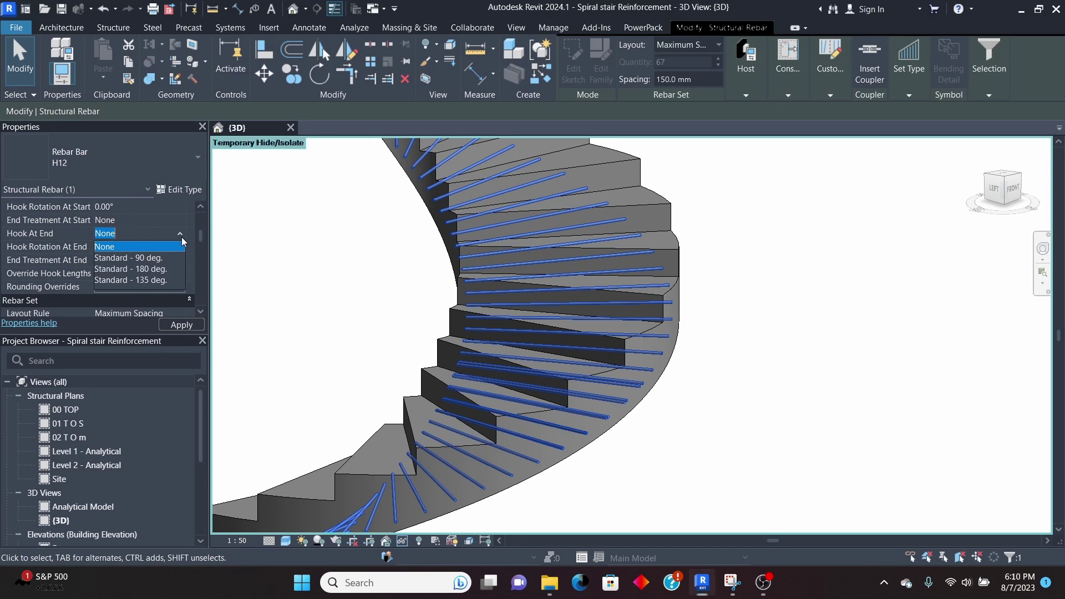
click(142, 258)
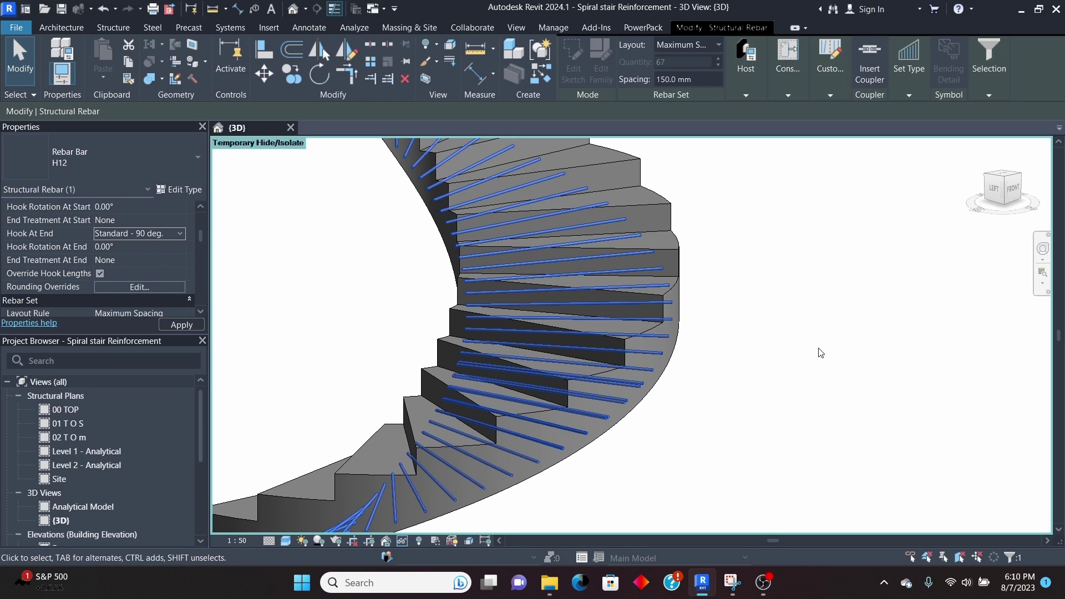
- Set the bar set's hook lengths H1 and H2 to 100 mm each and deselect it
scroll(109, 296, down, 8)
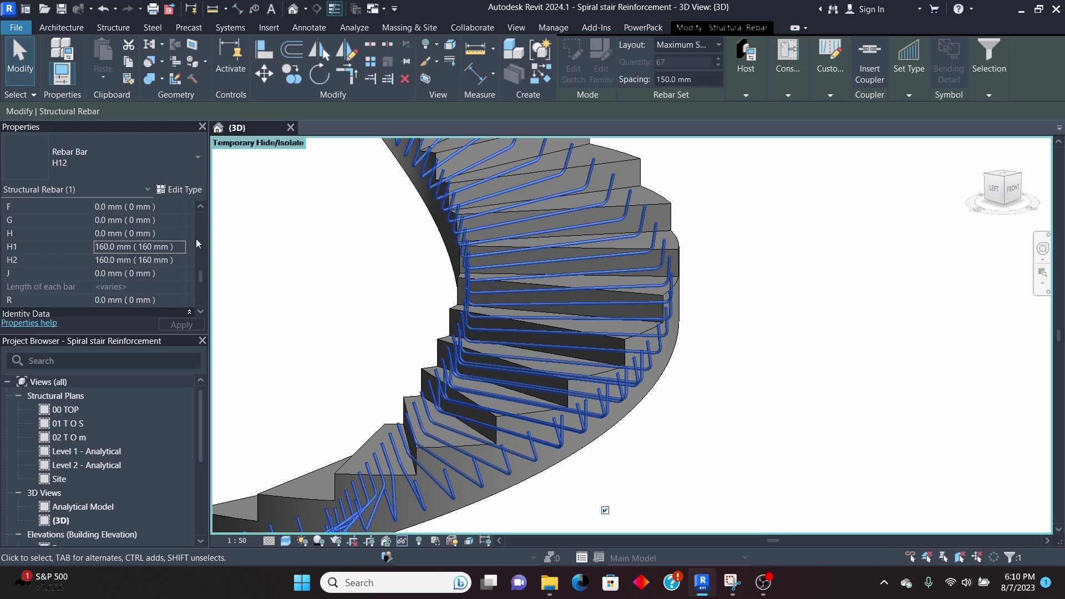
text(100)
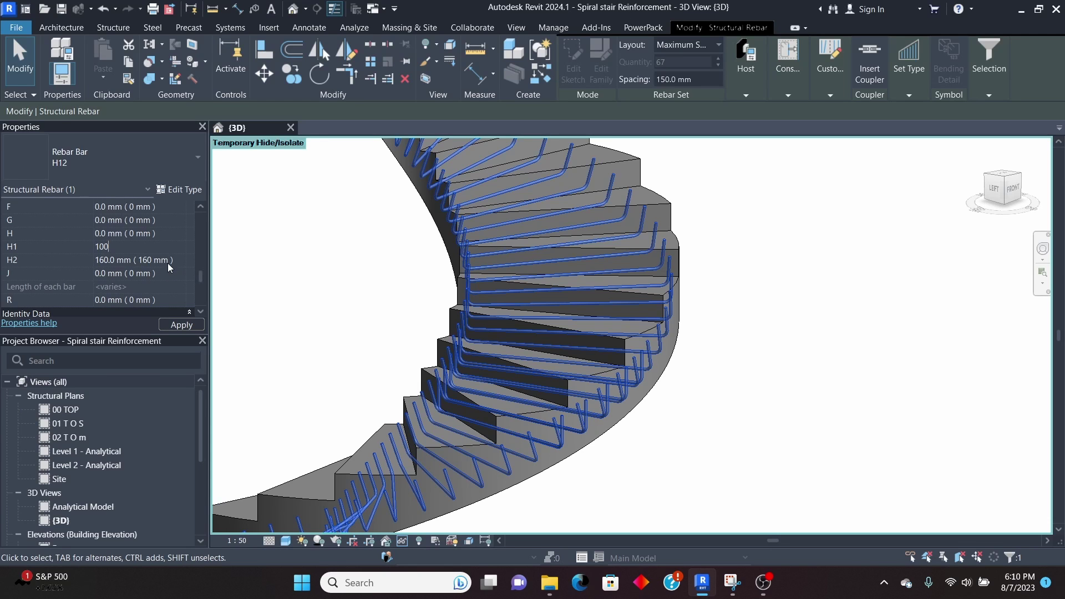
text(100)
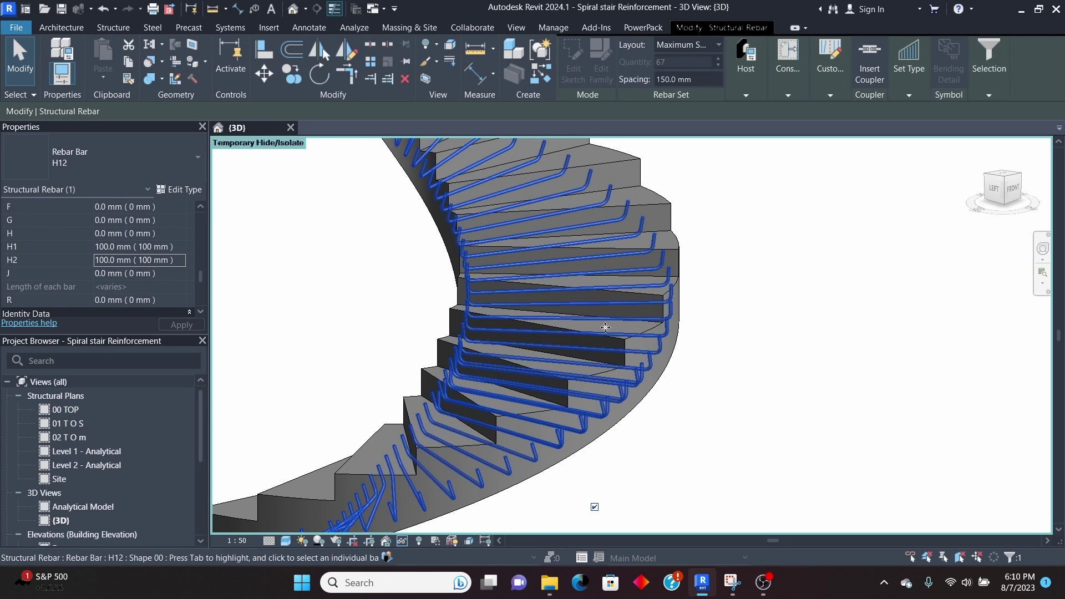
scroll(702, 336, down, 3)
click(725, 329)
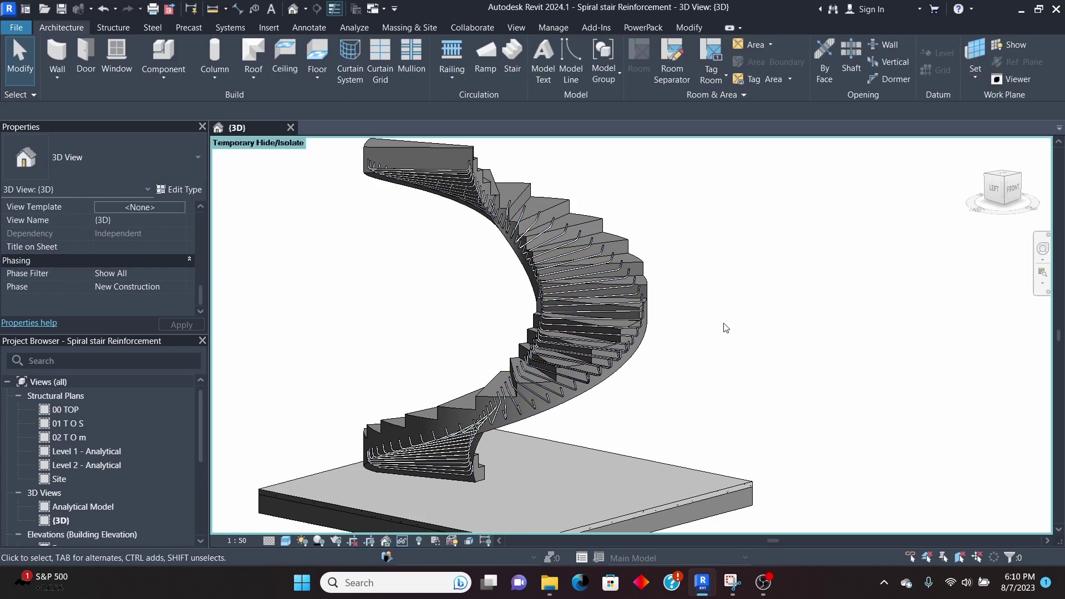
- Examine the hooked bars along the whole spiral stair from several viewing angles
shift+middle_drag(754, 325, 622, 360)
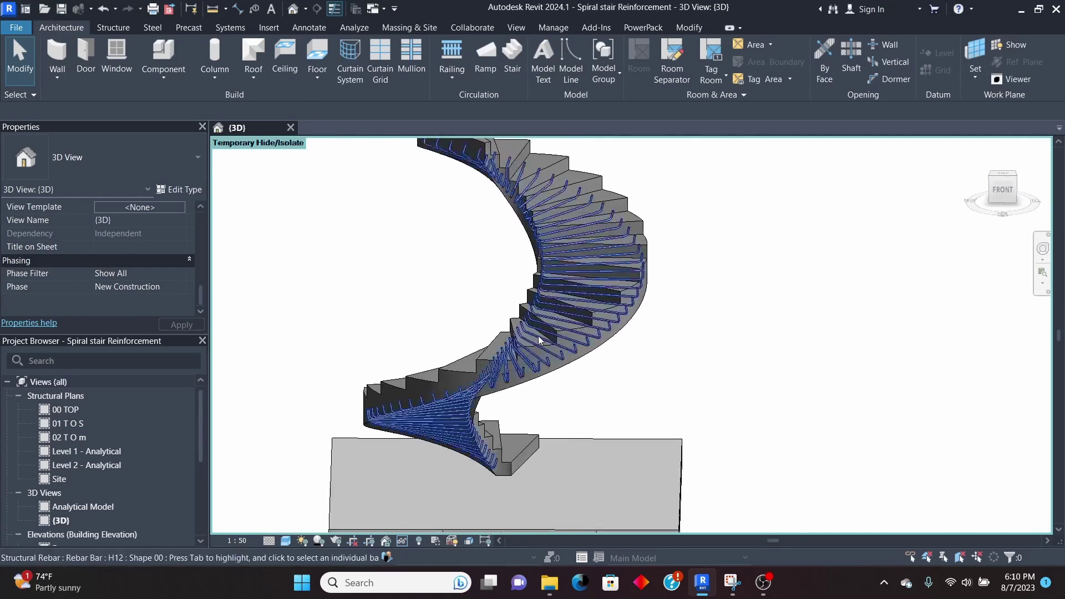
scroll(617, 370, up, 5)
scroll(617, 369, down, 6)
shift+middle_drag(687, 350, 788, 356)
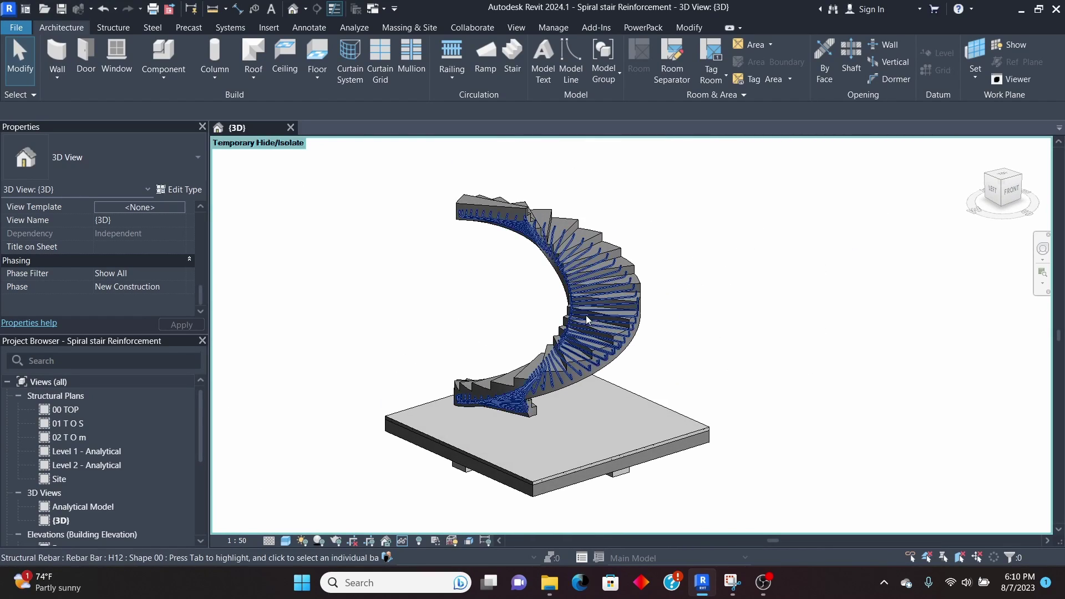
scroll(605, 240, up, 5)
scroll(605, 285, down, 5)
shift+middle_drag(792, 293, 730, 389)
scroll(644, 355, up, 5)
scroll(731, 377, down, 4)
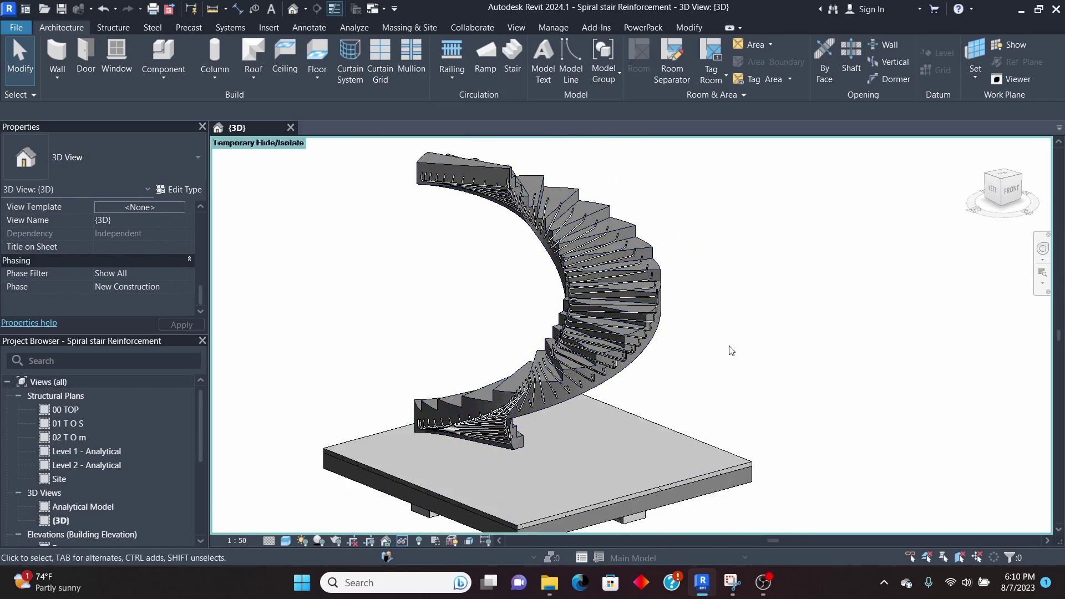
shift+middle_drag(726, 332, 555, 344)
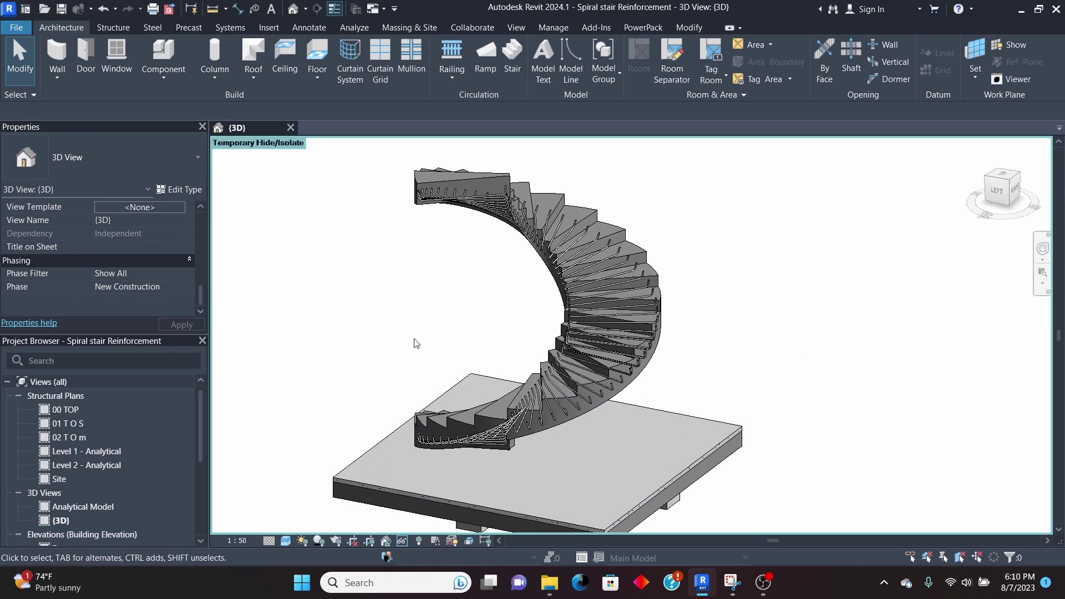
- In the 01 T O S structural plan, draw a detail section from outside the stair's outer edge to its central column
double_click(80, 424)
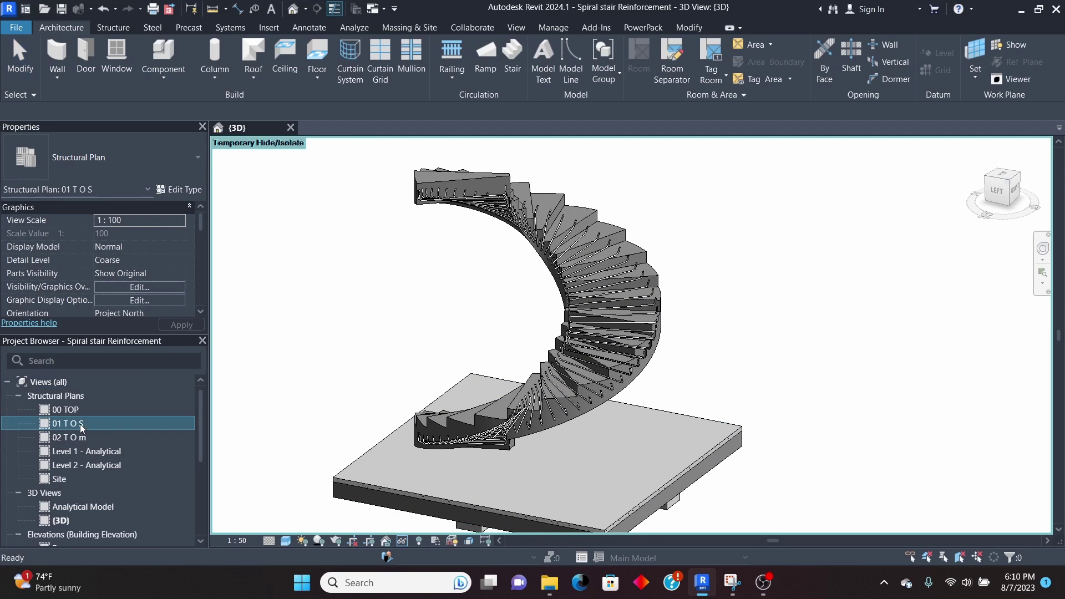
scroll(631, 327, up, 8)
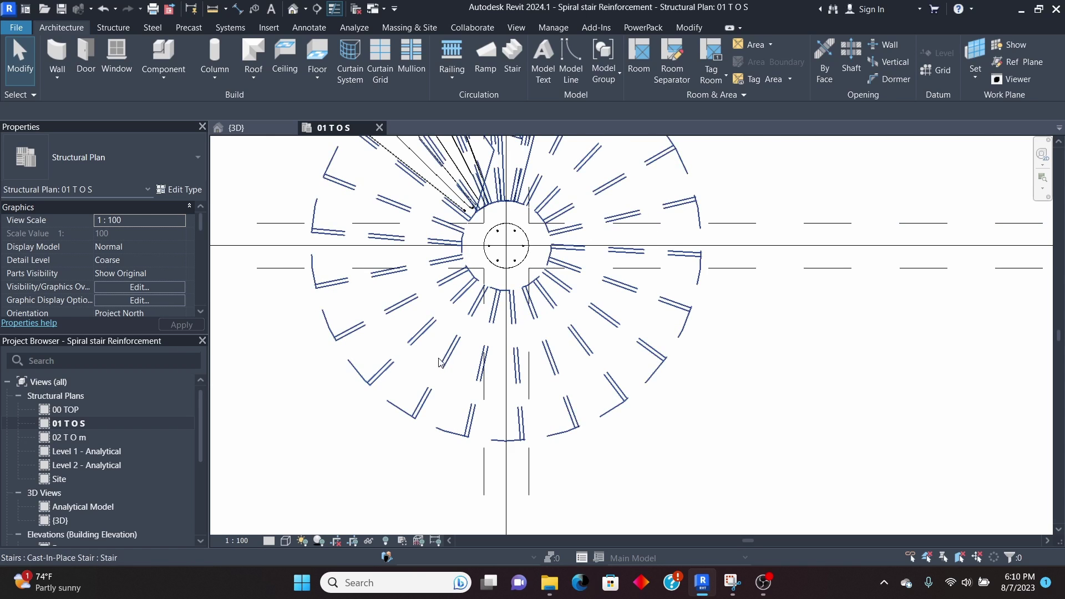
scroll(438, 358, down, 1)
click(516, 28)
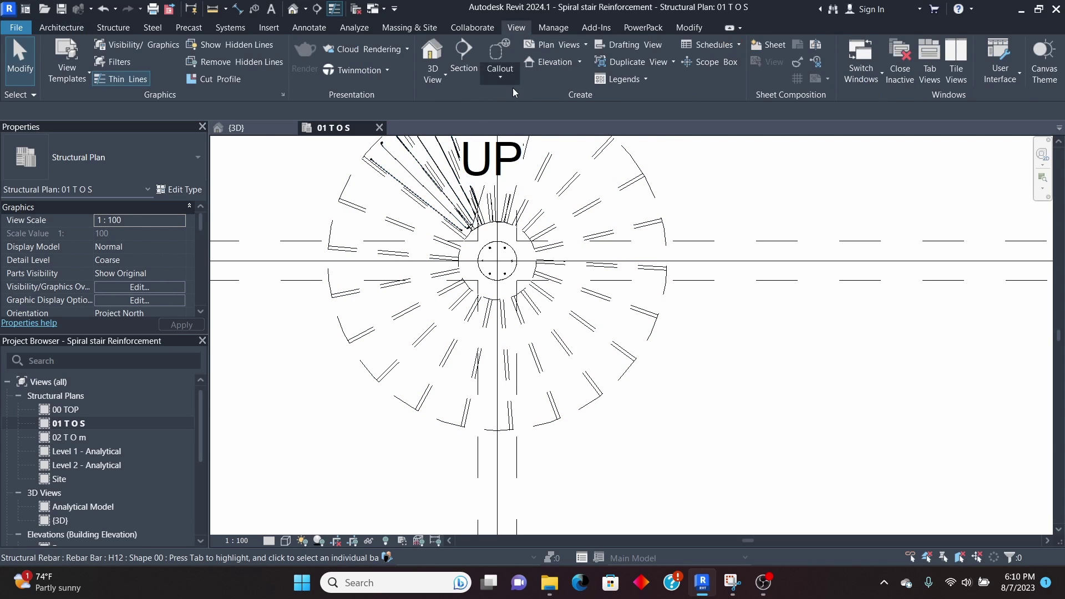
click(477, 77)
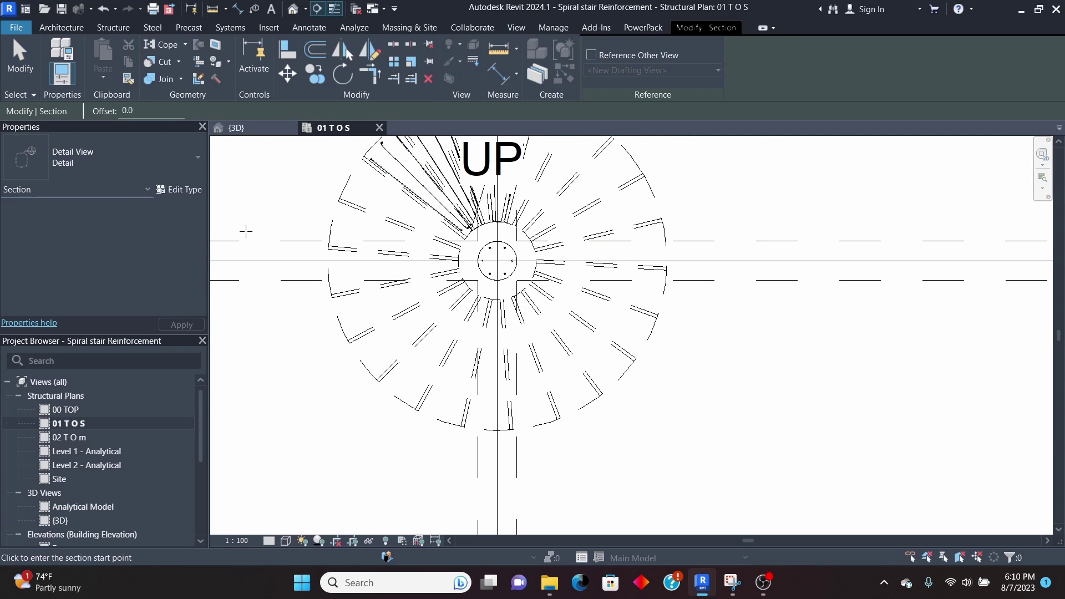
scroll(638, 244, up, 2)
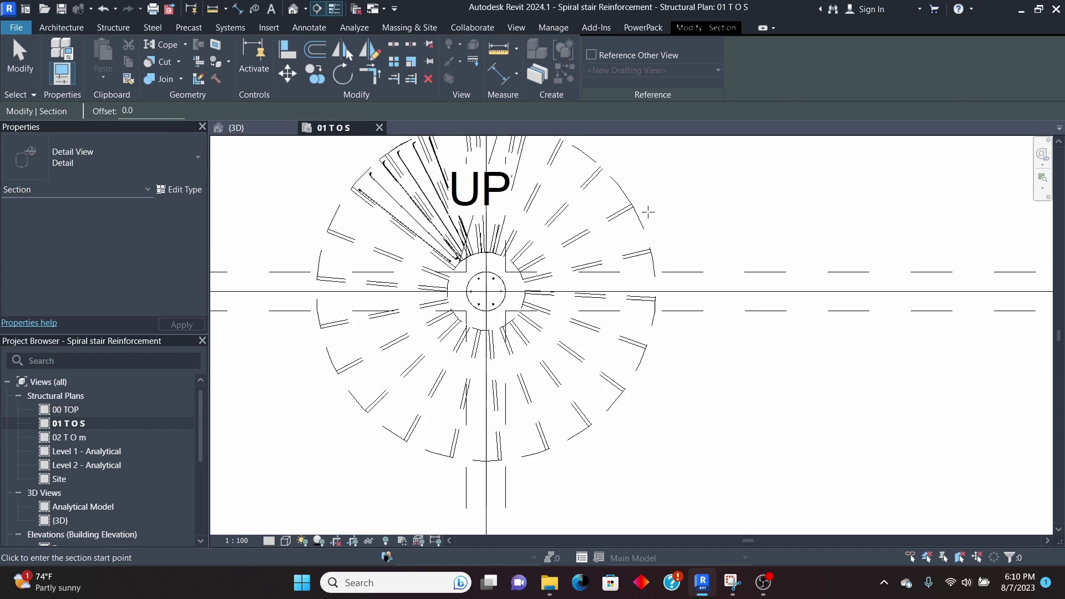
click(655, 201)
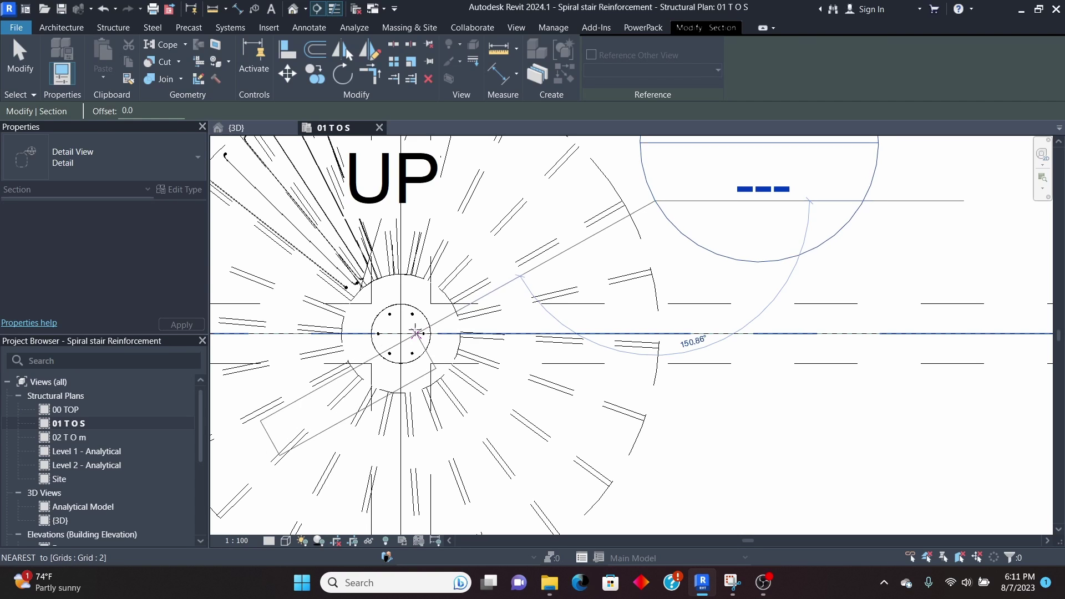
click(401, 342)
scroll(410, 333, down, 2)
key(Escape)
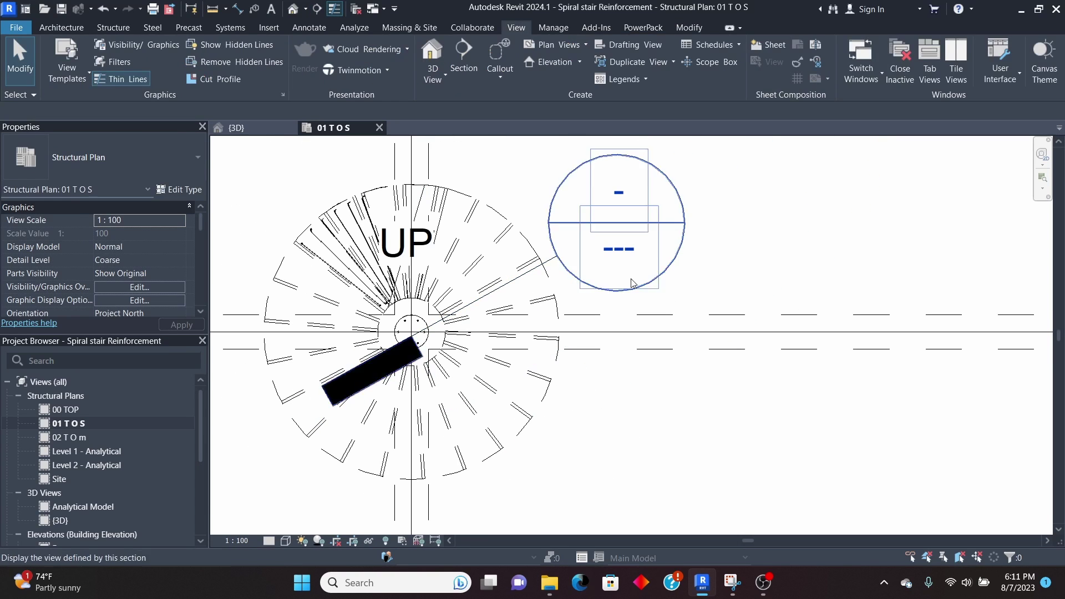
- Open the new section's detail view and enlarge its crop region sideways and upward around the stair flights and their bars
double_click(616, 255)
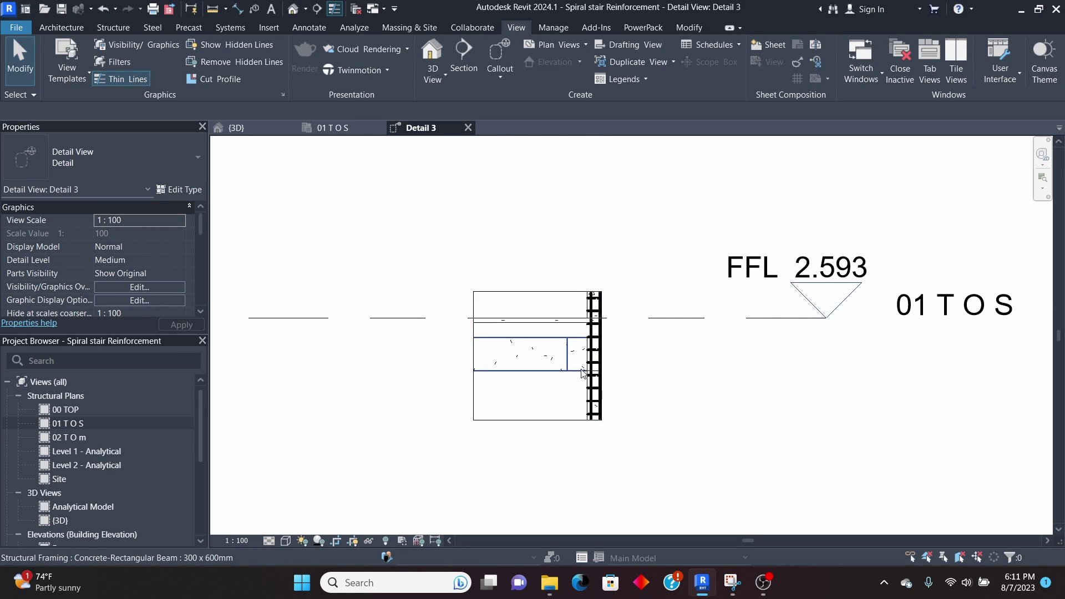
scroll(620, 364, up, 3)
scroll(620, 364, up, 1)
scroll(539, 395, down, 1)
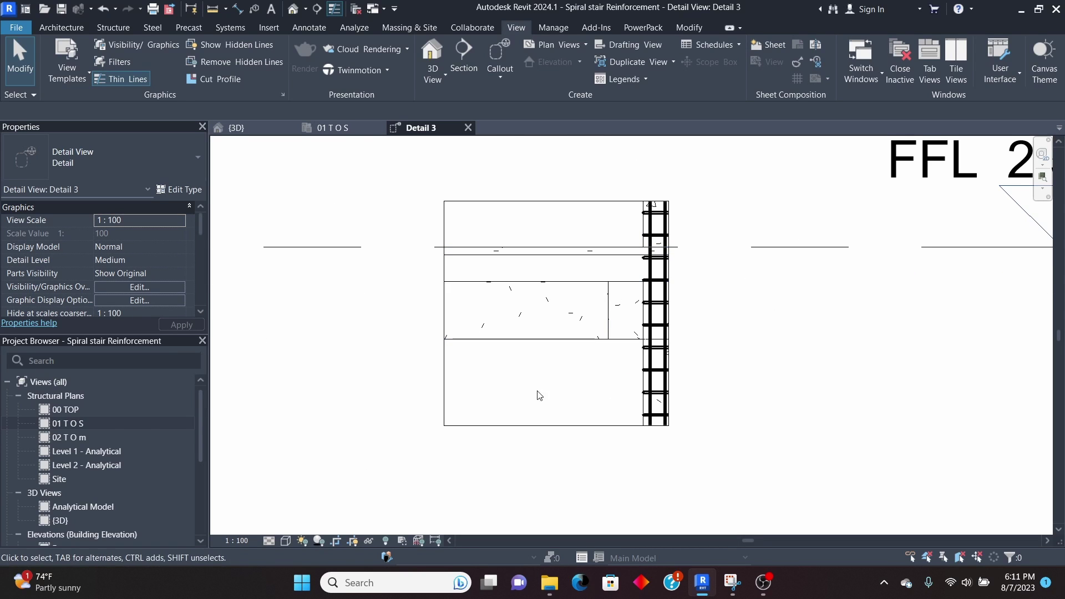
click(535, 425)
drag(444, 313, 339, 313)
scroll(541, 374, down, 5)
drag(600, 317, 600, 214)
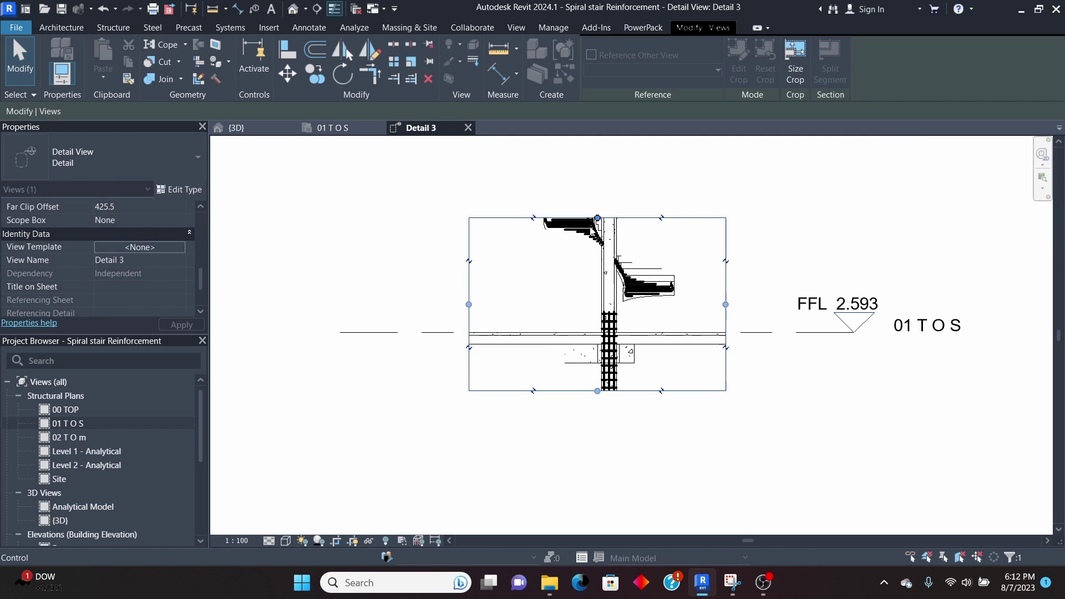
scroll(670, 253, up, 3)
scroll(670, 252, up, 2)
scroll(559, 291, down, 5)
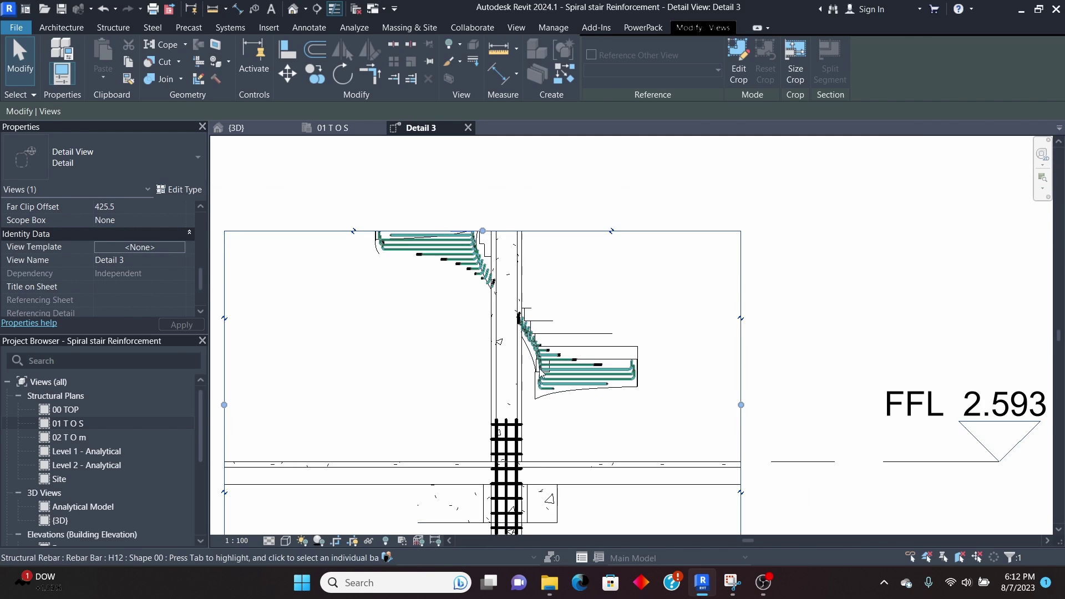
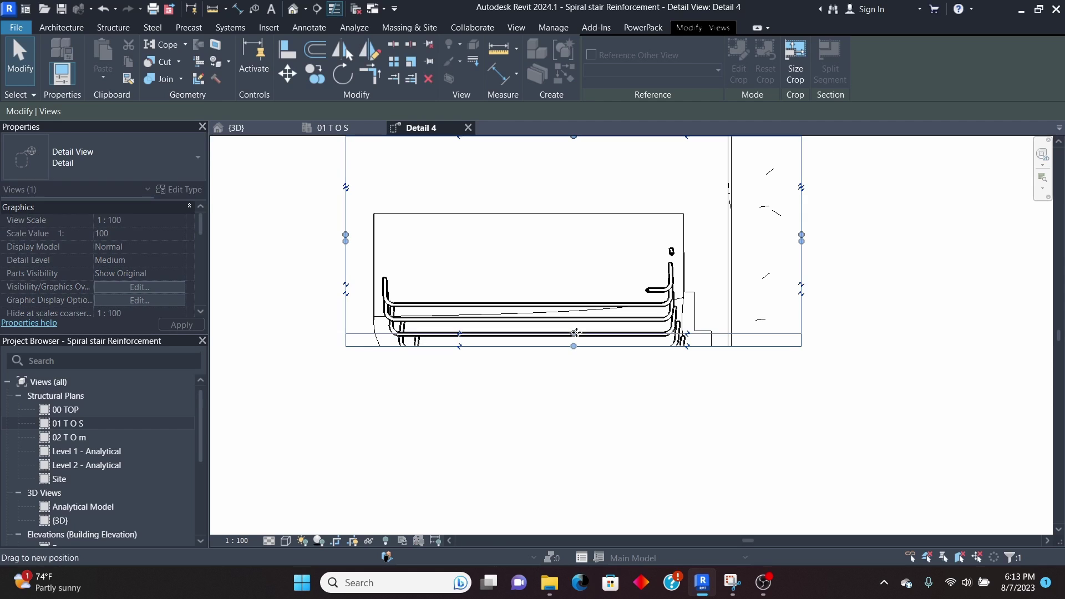
- In the Detail 4 view, select the stair's hooked H12 bar set and copy it to the clipboard
click(564, 402)
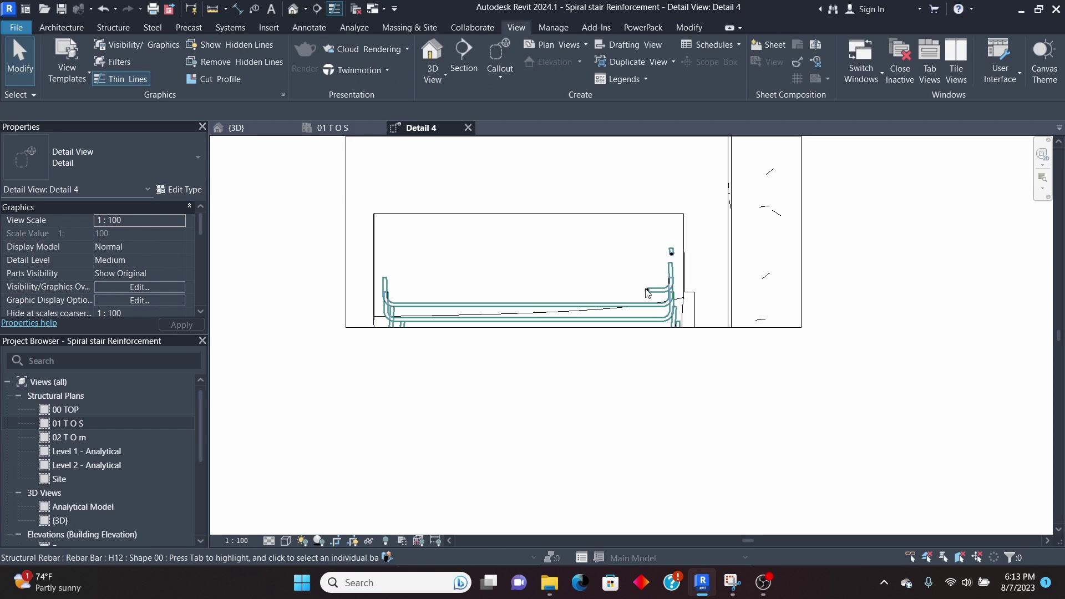
click(649, 294)
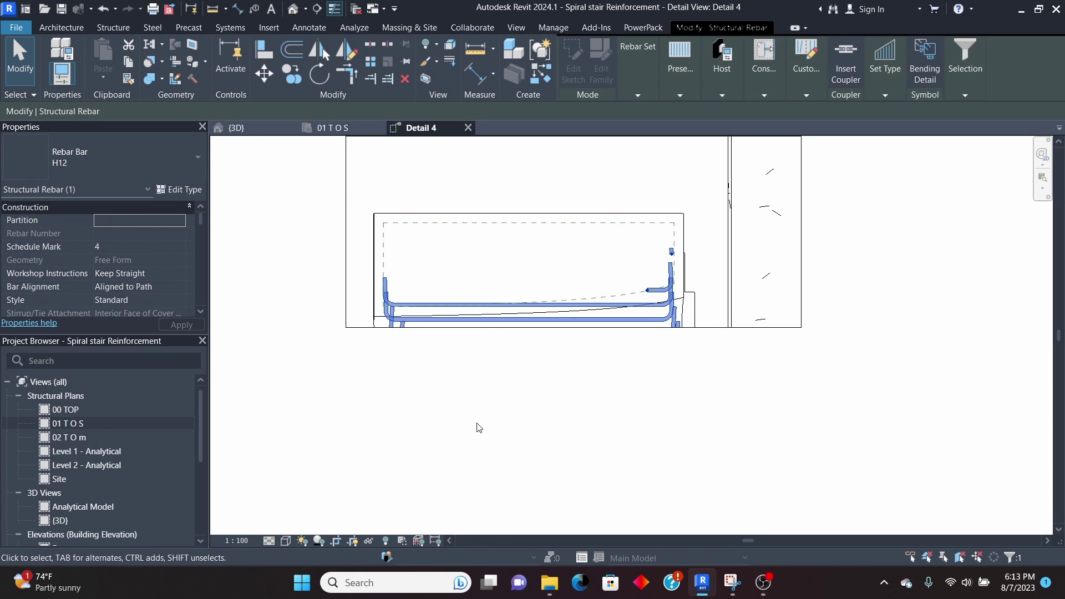
click(480, 423)
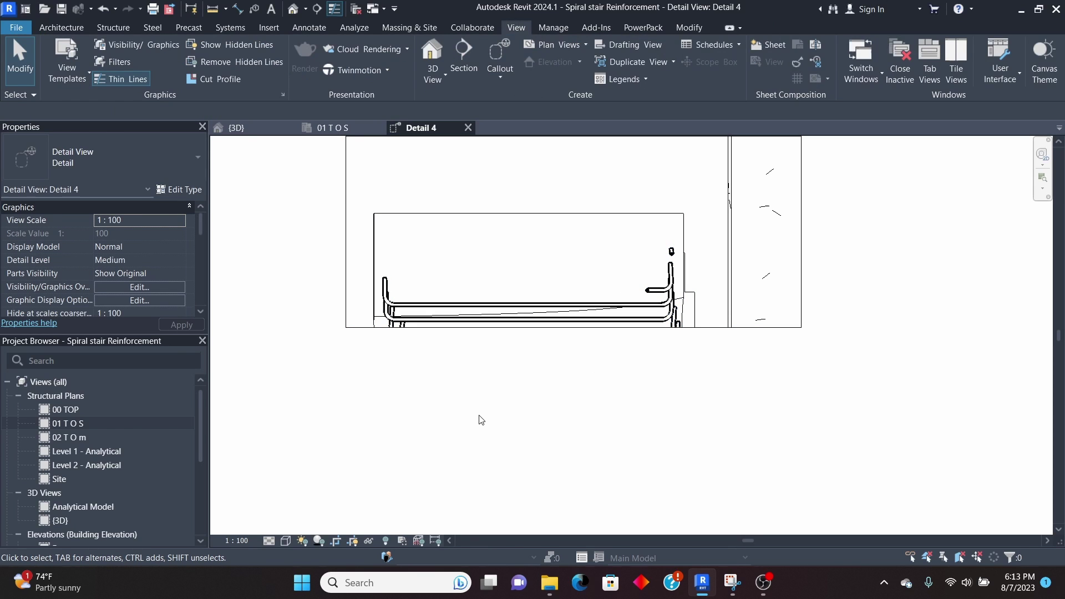
click(455, 309)
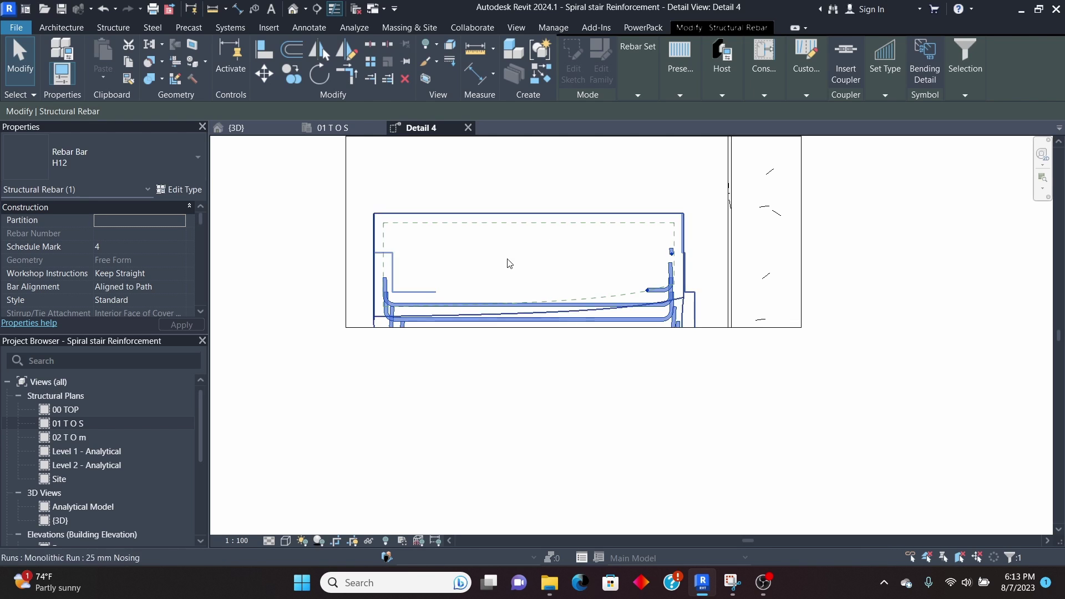
click(127, 63)
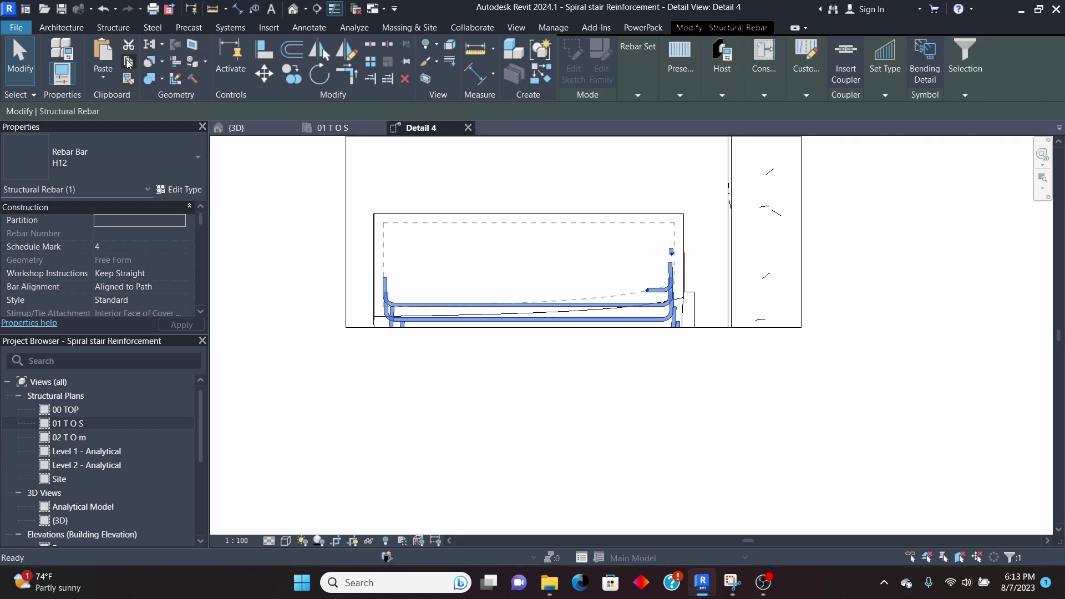
- Paste the copied H12 bar set aligned to the same place and move the copy upward inside the stair section
click(102, 78)
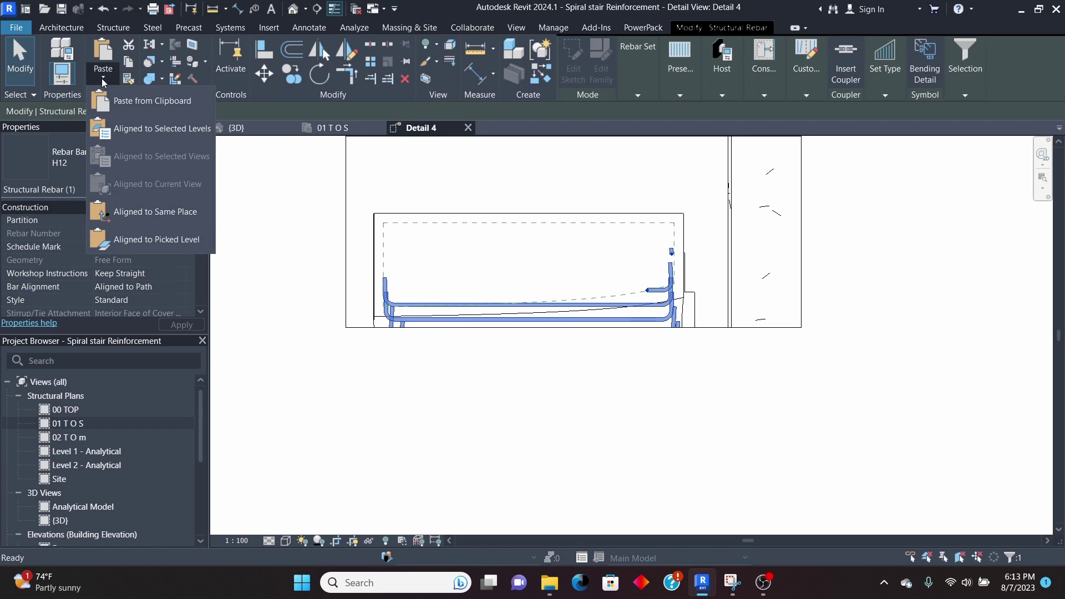
click(148, 213)
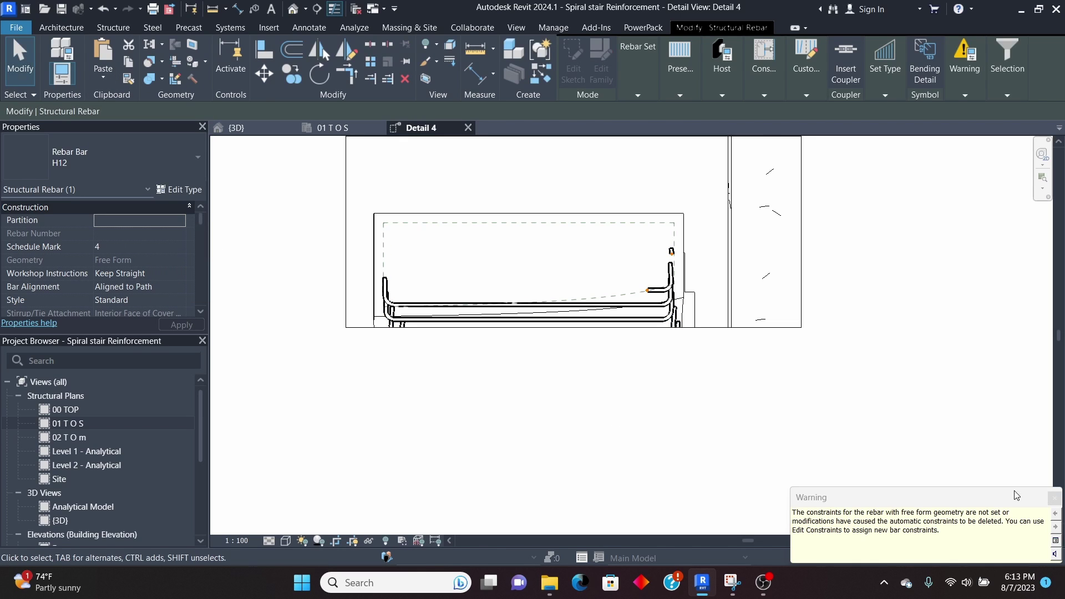
click(1055, 498)
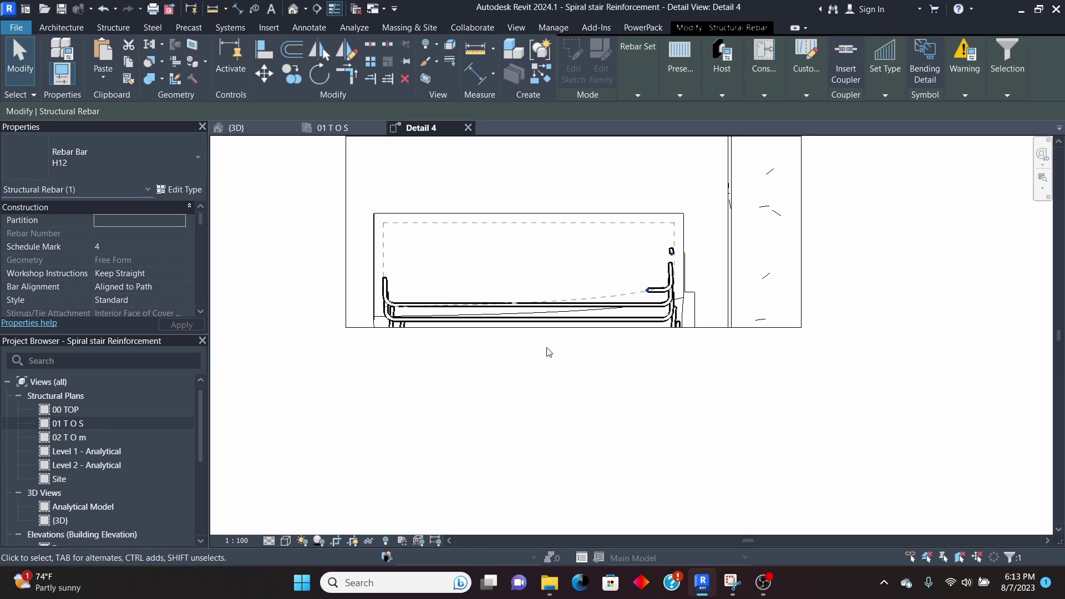
click(570, 389)
click(545, 332)
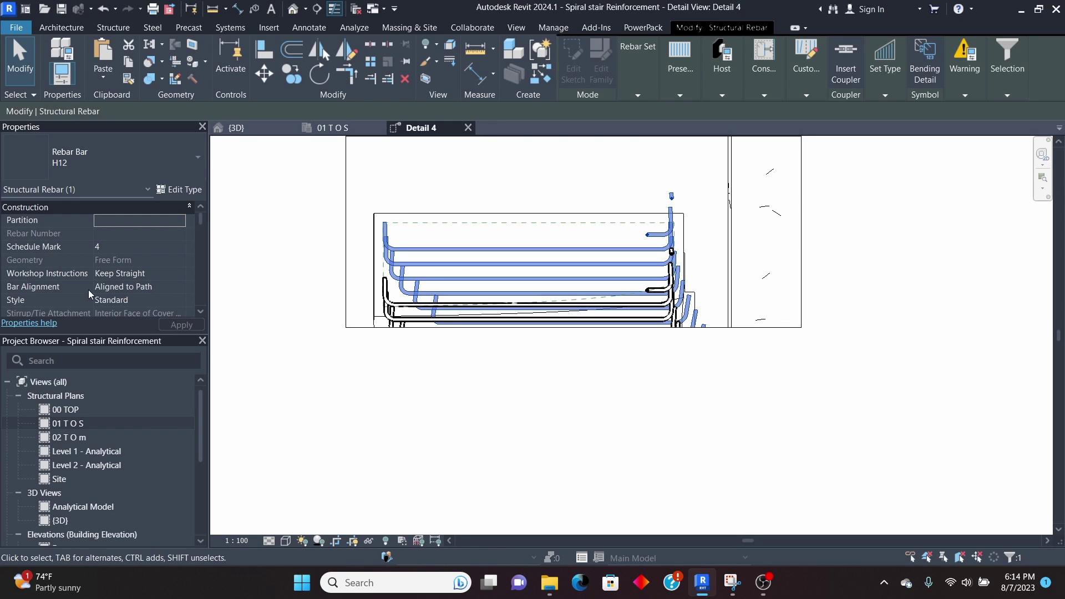
- Set the upper bar set's hook rotation at start and at end to 180°
scroll(123, 264, down, 5)
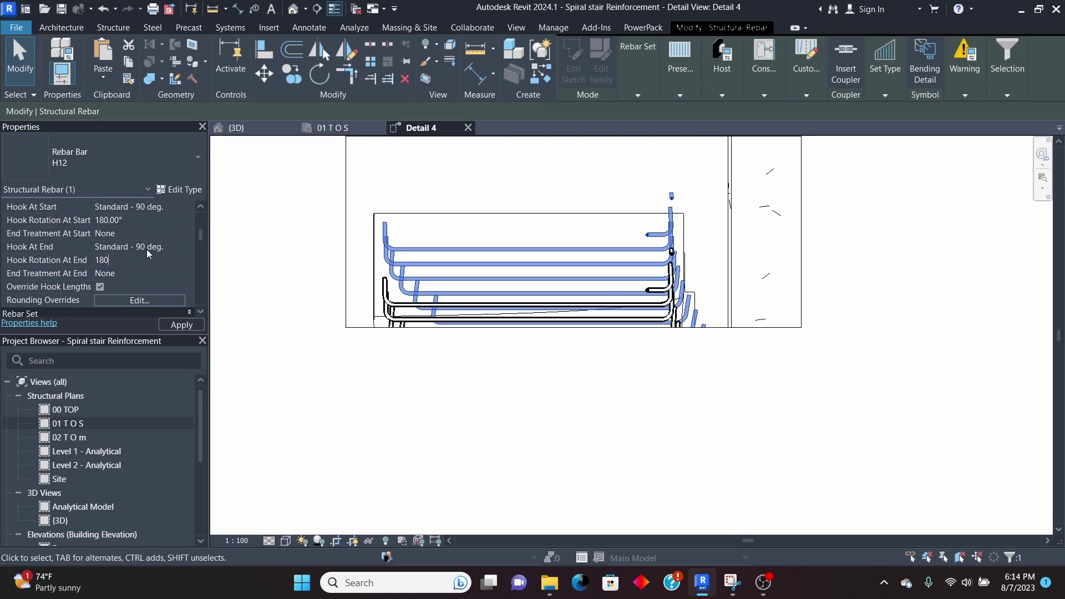
key(Return)
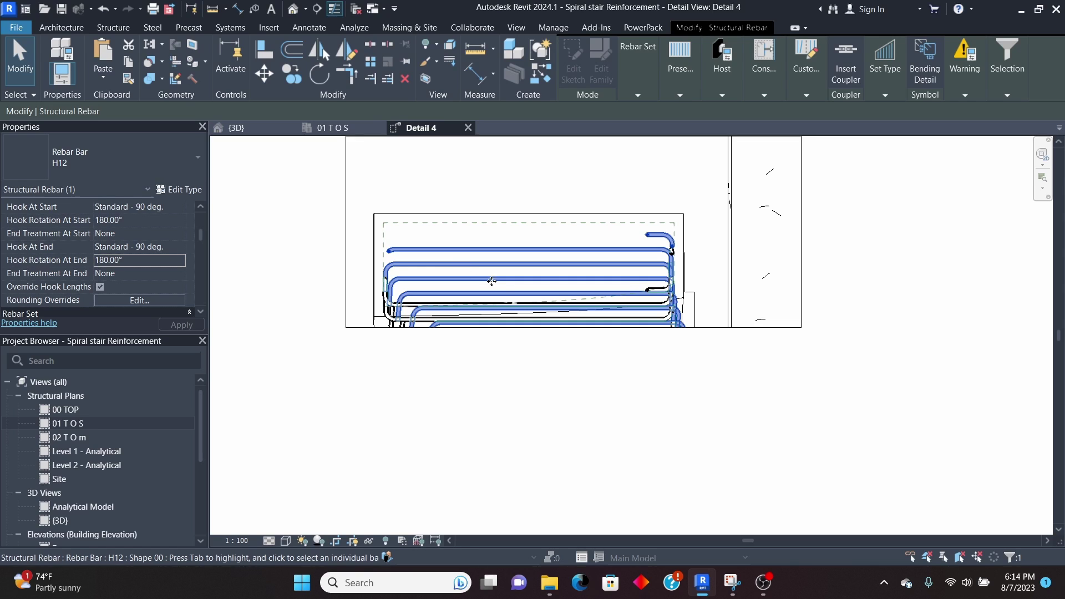
click(517, 342)
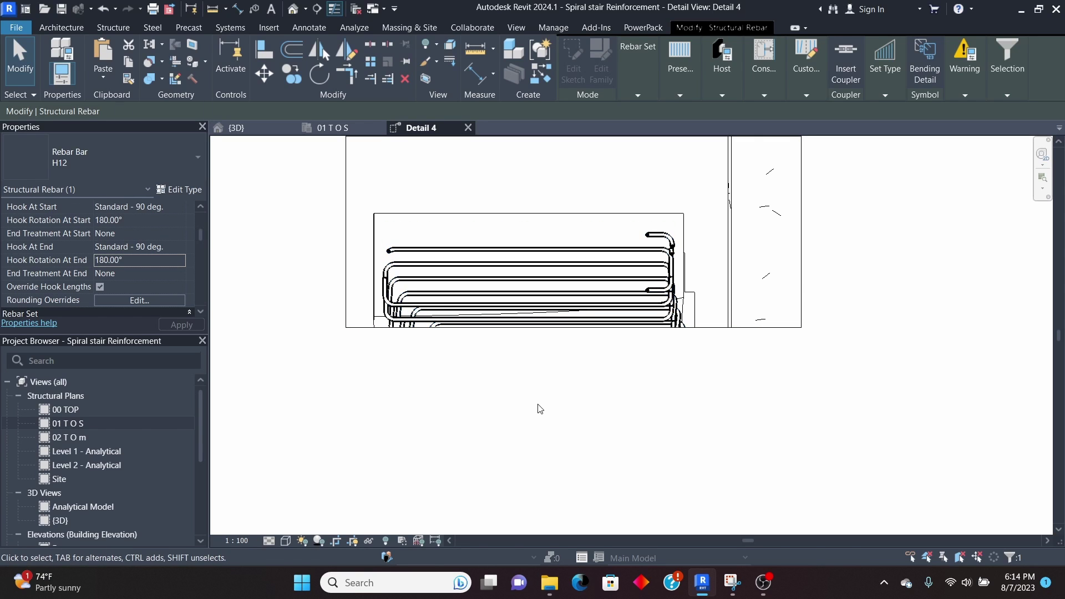
- Extend the Detail 4 crop region downward to take in more of the stair flight and its bars
click(750, 328)
drag(574, 328, 574, 392)
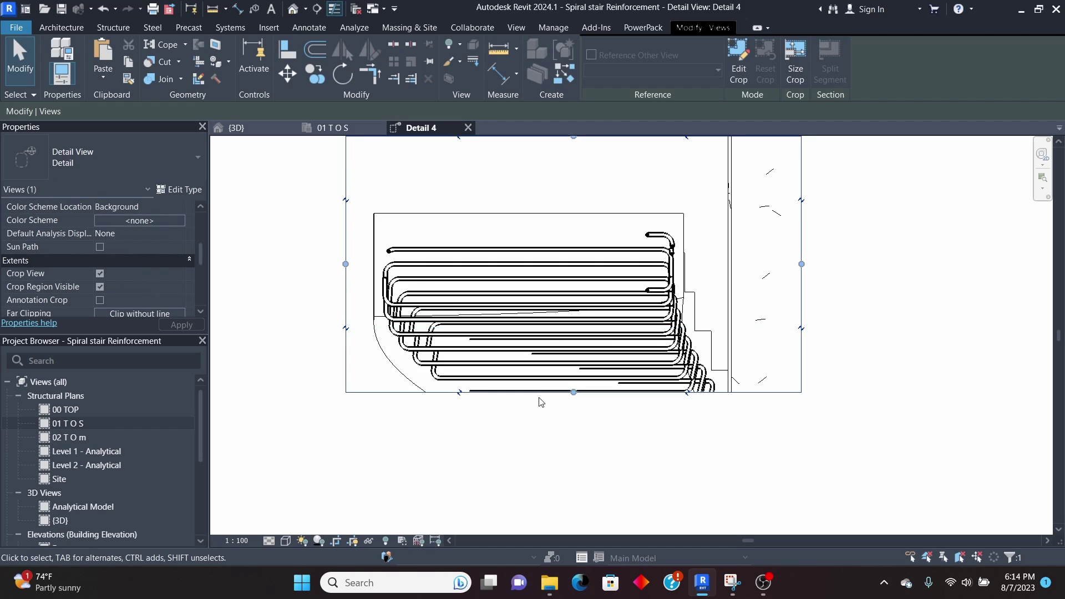
- Examine in the 3D view how the upper and lower hooked bar sets sit along the spiral stair
click(244, 128)
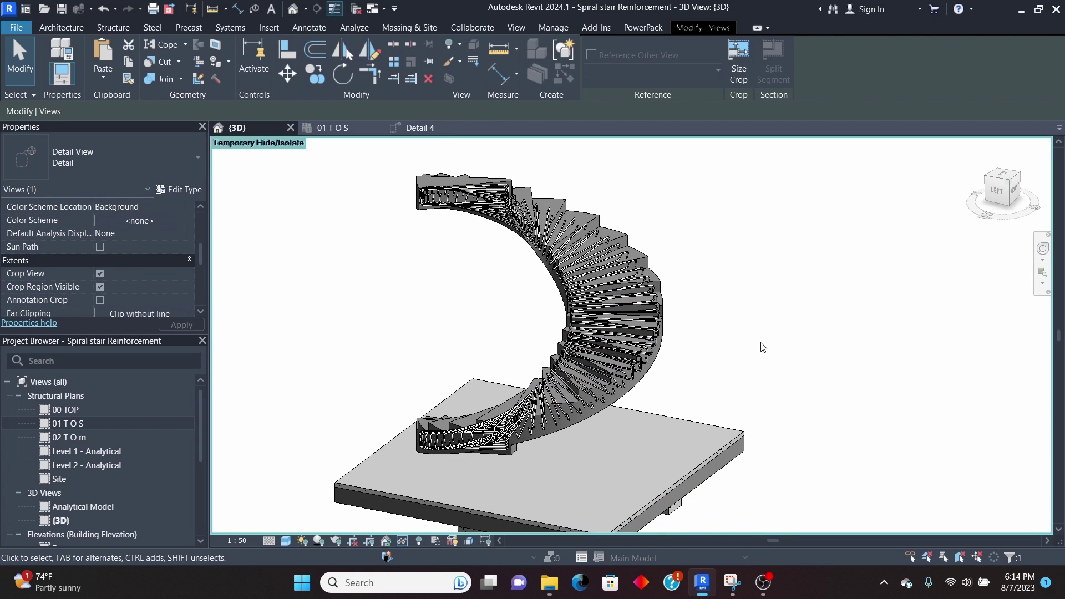
shift+middle_drag(761, 347, 698, 303)
scroll(635, 322, up, 10)
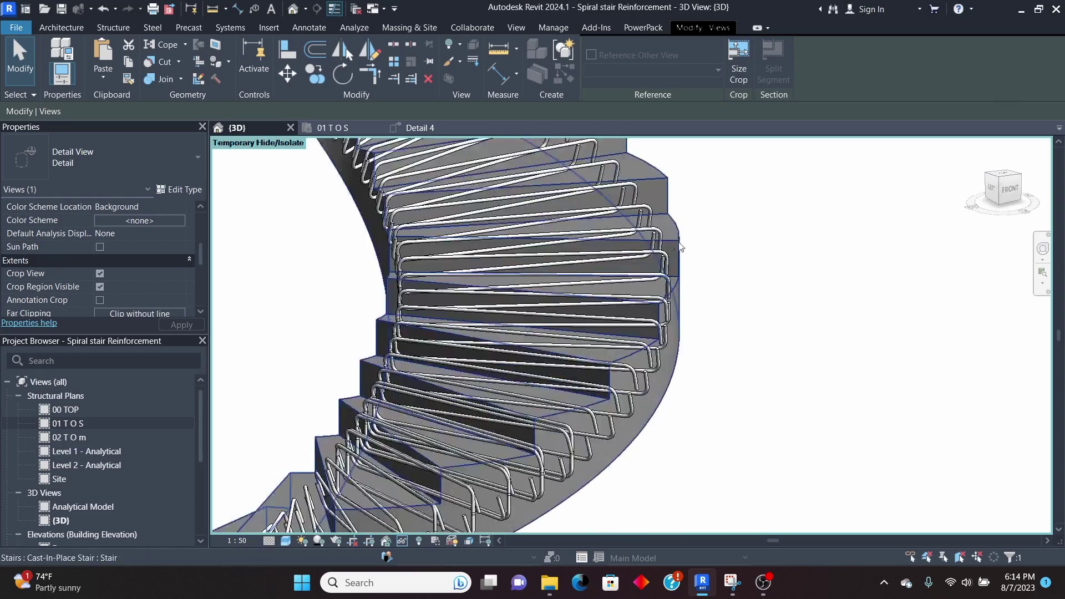
scroll(658, 284, down, 10)
shift+middle_drag(764, 275, 731, 303)
scroll(705, 268, down, 10)
scroll(564, 242, up, 10)
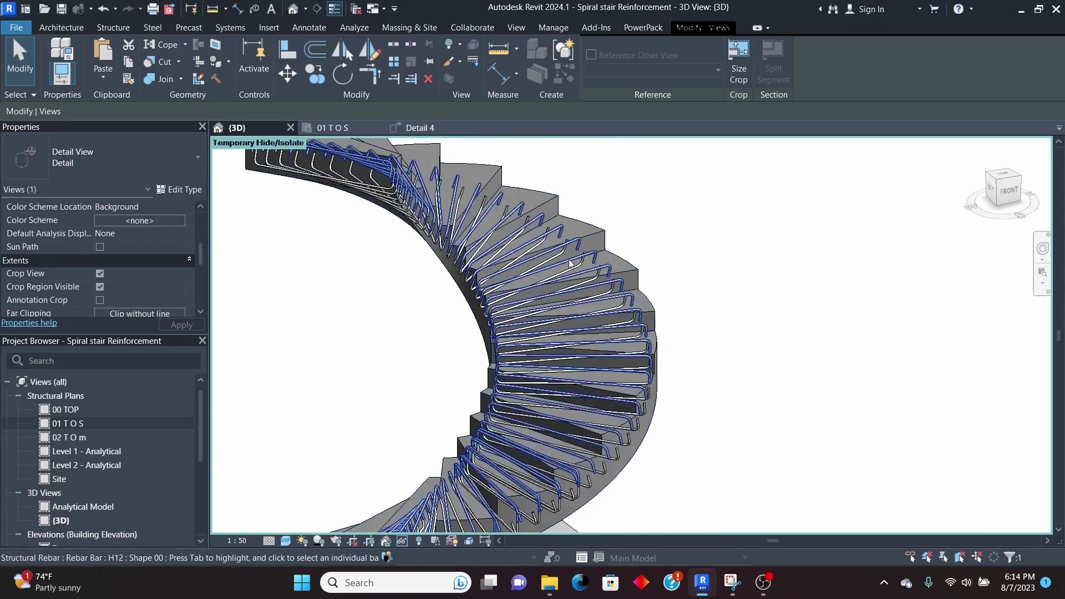
scroll(567, 232, down, 10)
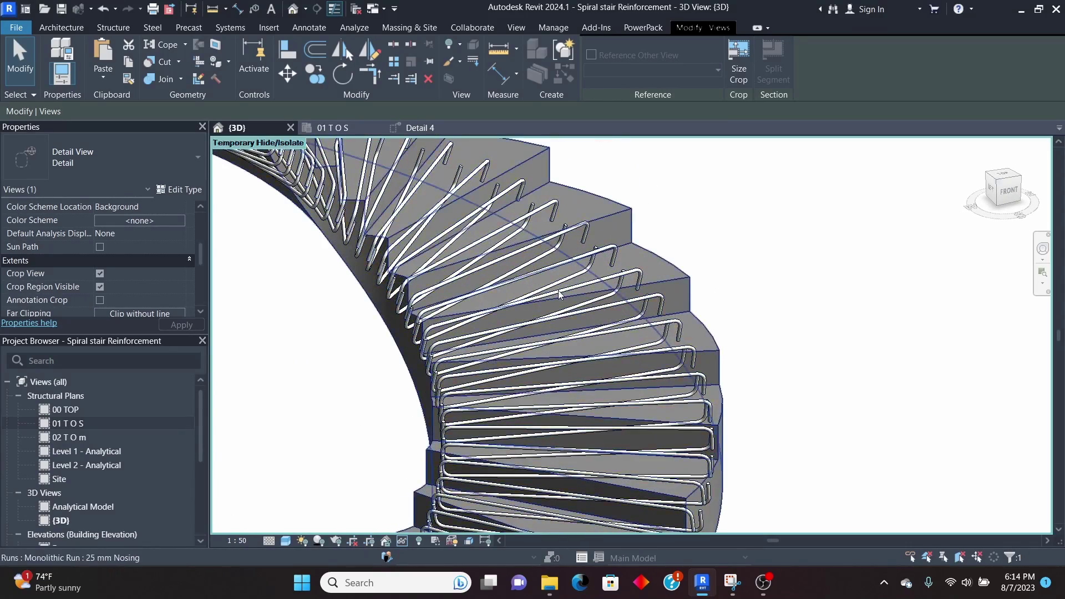
drag(290, 190, 673, 485)
key(Escape)
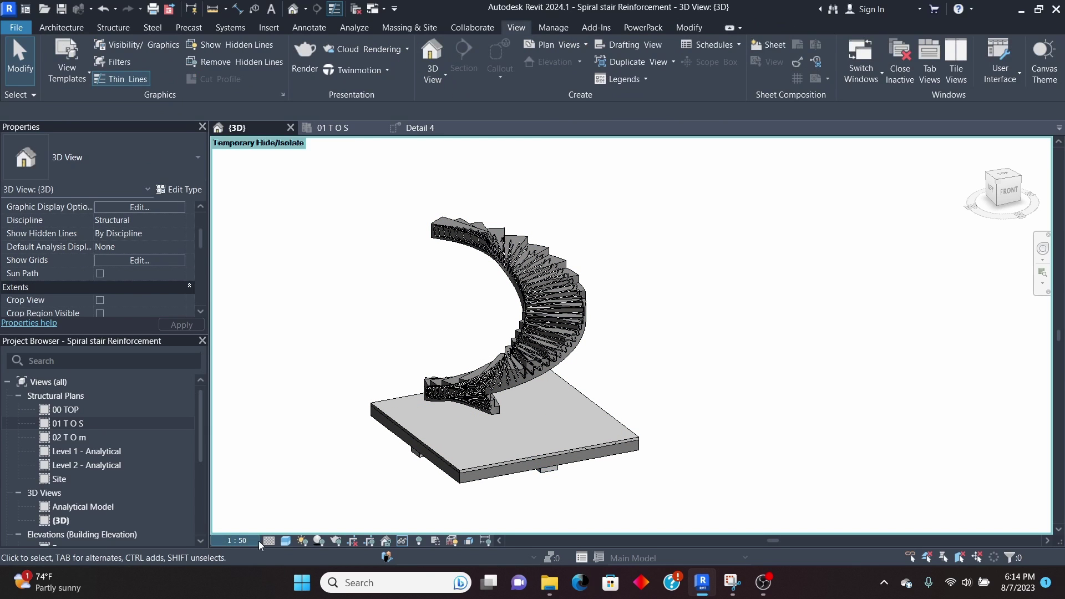
click(269, 540)
click(284, 496)
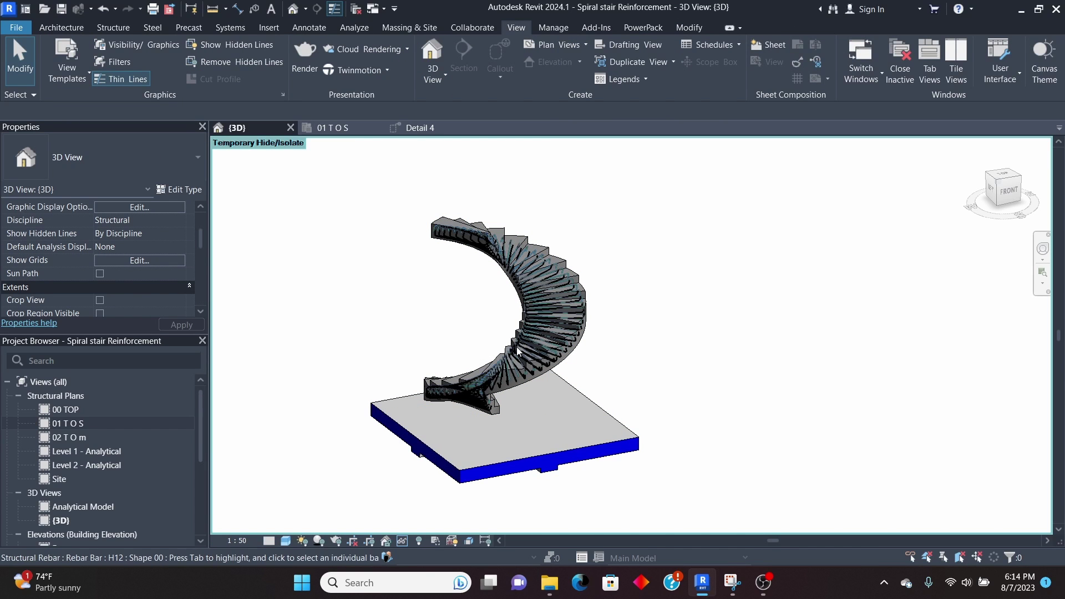
click(268, 540)
click(286, 524)
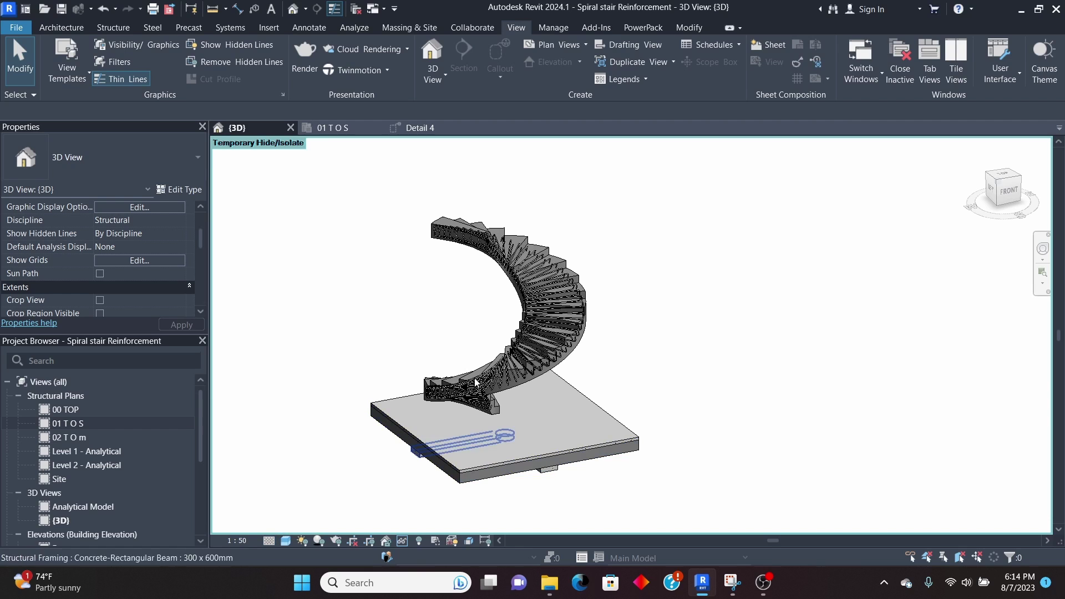
- Filter the stair selection to Structural Rebar only and turn off View Unobscured for these bars in the {3D} view
drag(409, 165, 642, 440)
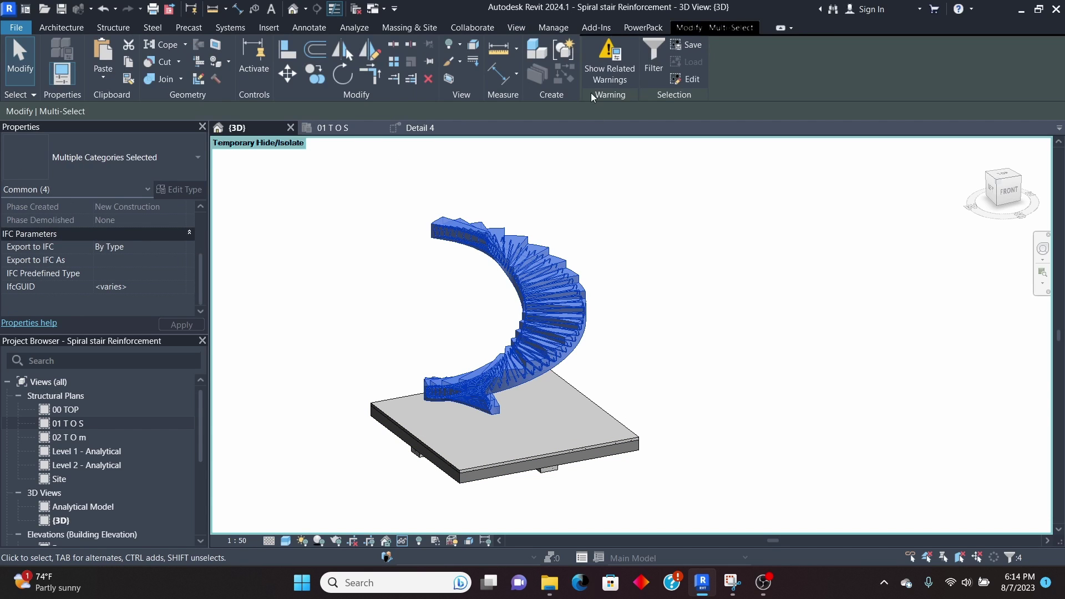
click(655, 47)
click(616, 223)
click(416, 224)
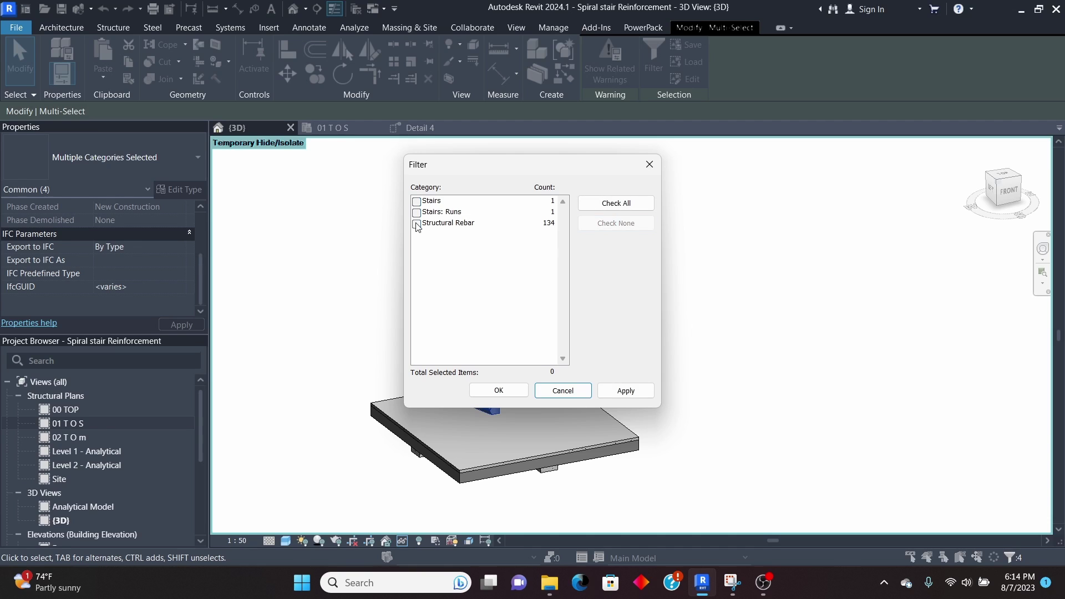
click(616, 390)
click(499, 390)
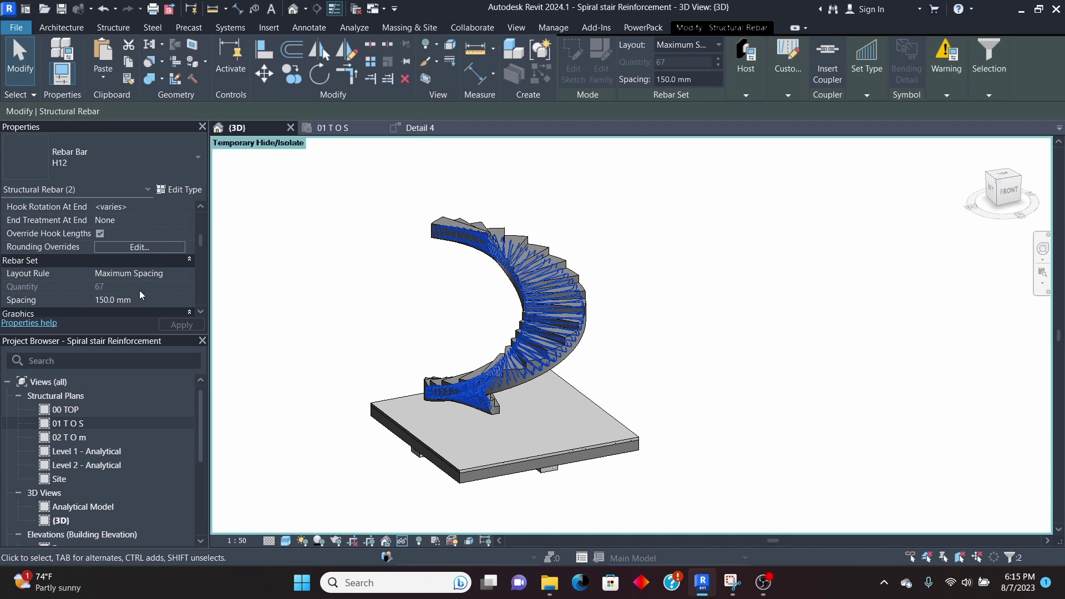
scroll(140, 296, down, 1)
click(146, 287)
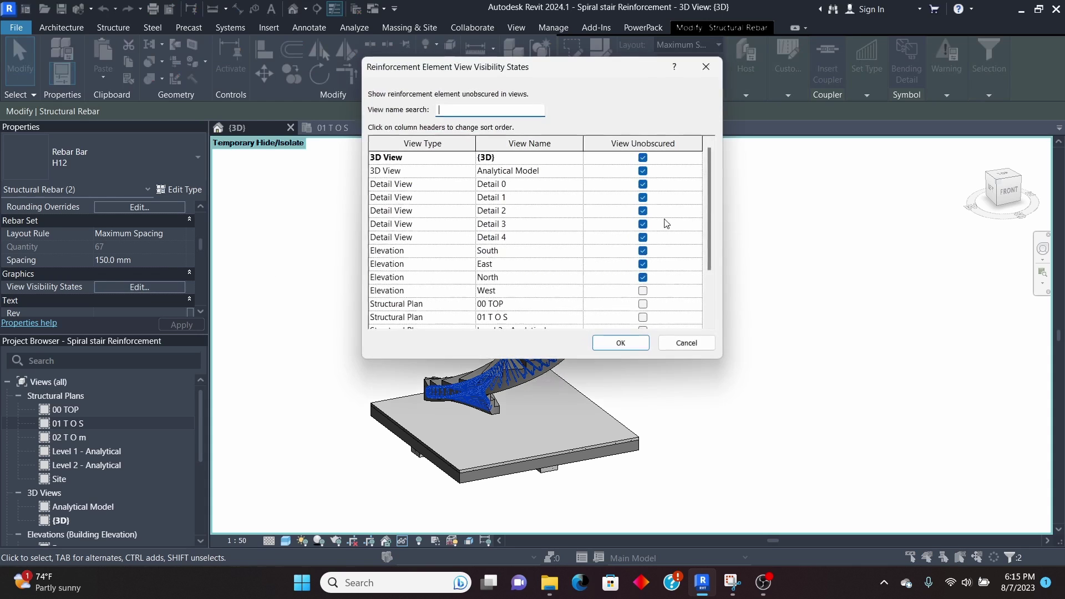
click(621, 344)
click(690, 321)
- Check the treads for protruding bars in 3D, and move the upper H12 bar set slightly down in Detail 4
scroll(538, 271, up, 6)
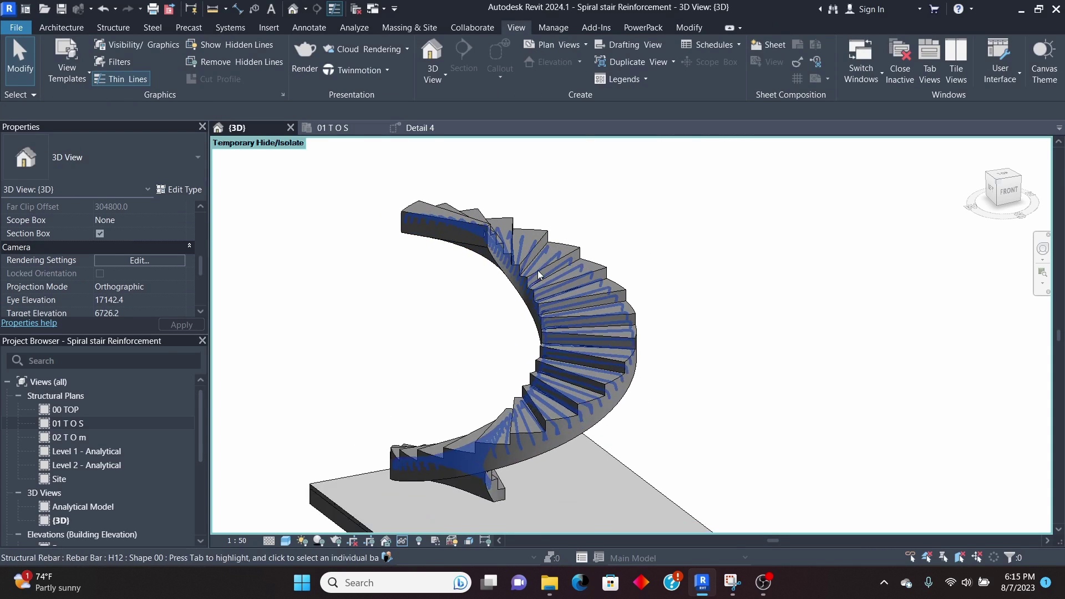
scroll(564, 352, up, 5)
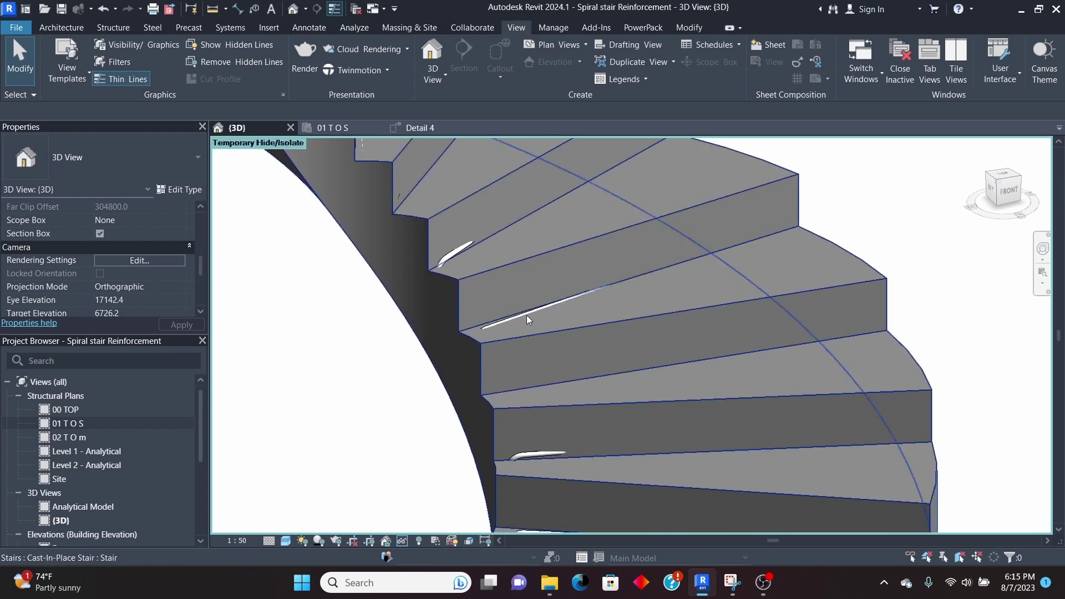
scroll(527, 333, down, 4)
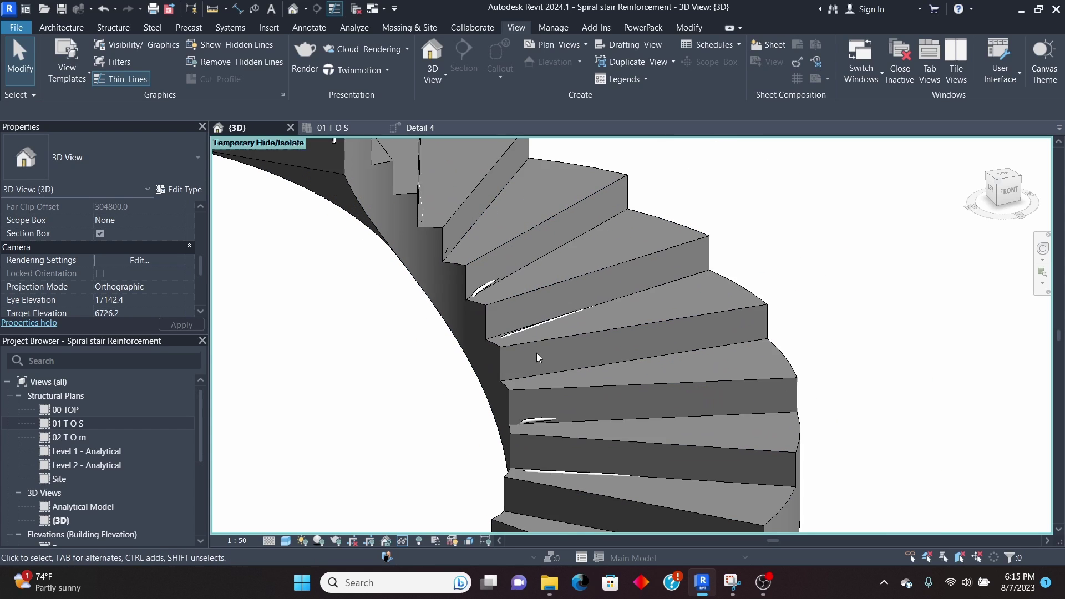
scroll(445, 189, up, 2)
click(423, 128)
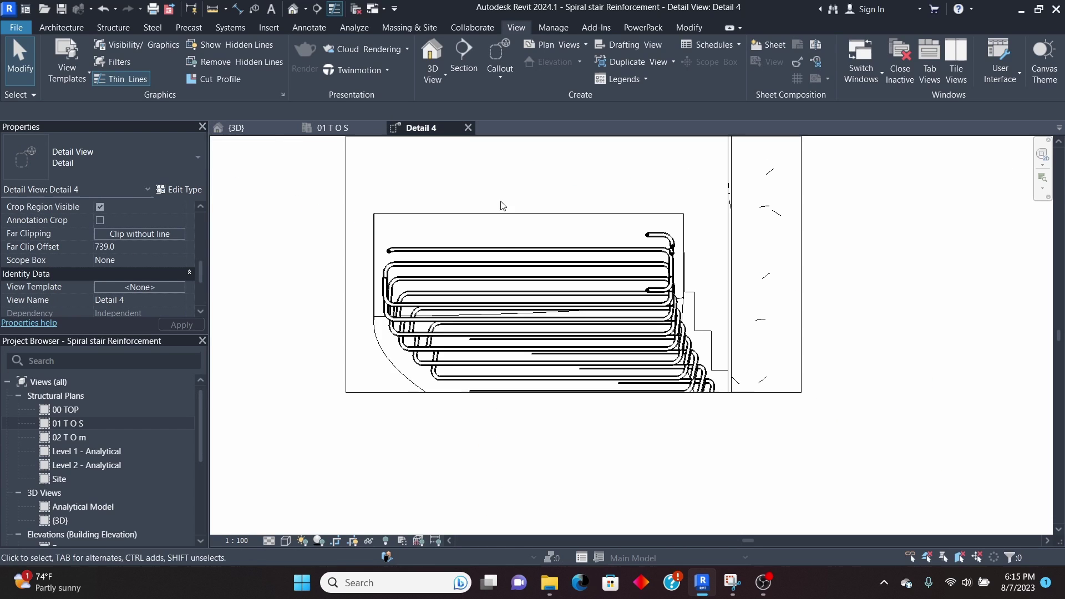
click(495, 253)
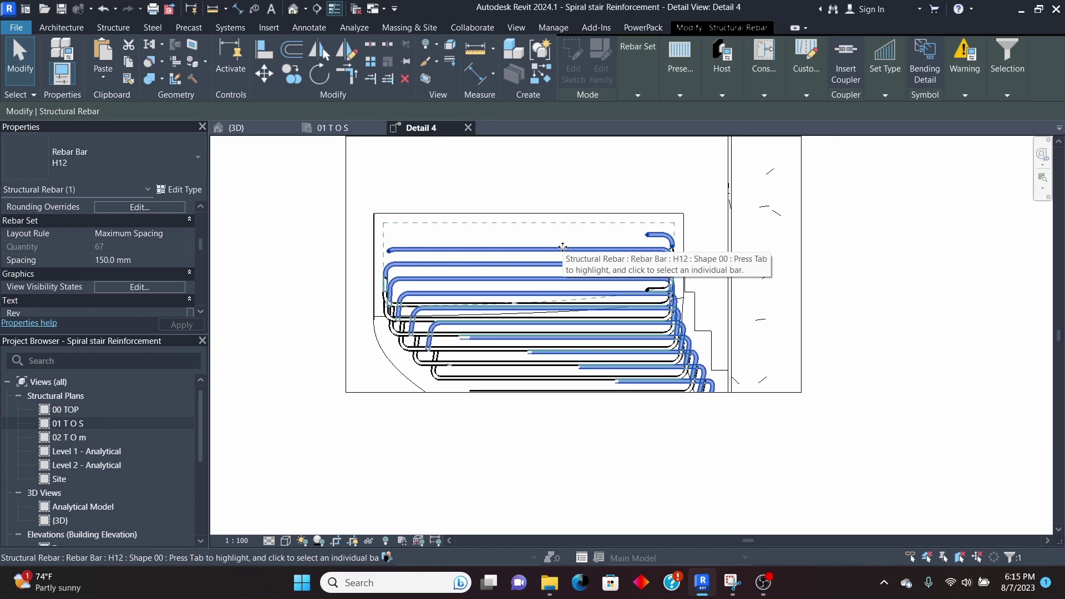
drag(563, 247, 564, 251)
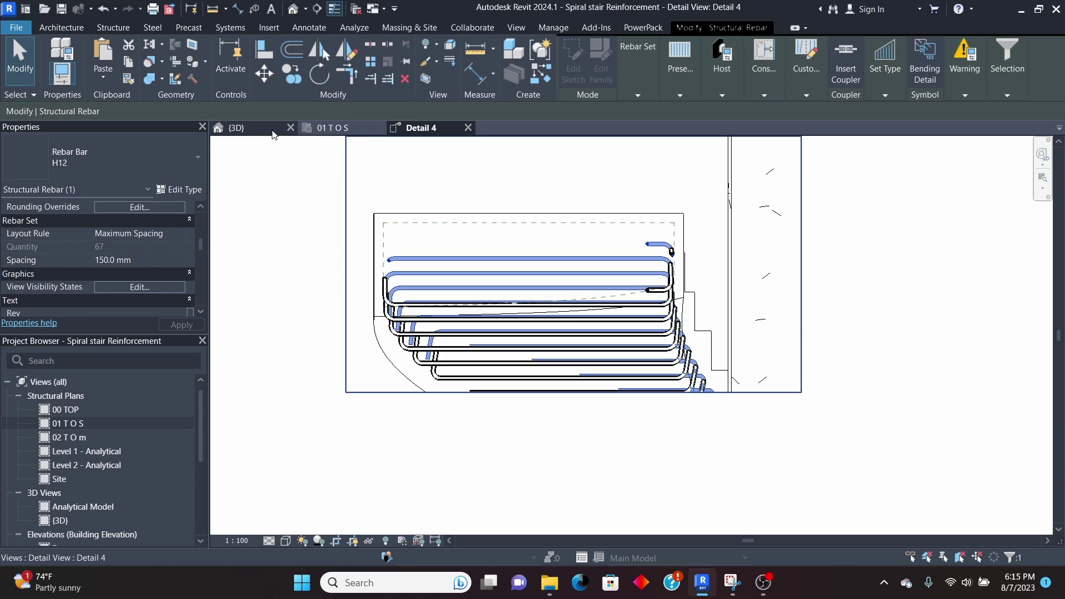
- Recheck the bars against the stair surface in 3D, and nudge the upper H12 bar set slightly left in Detail 4
click(236, 128)
scroll(719, 265, down, 5)
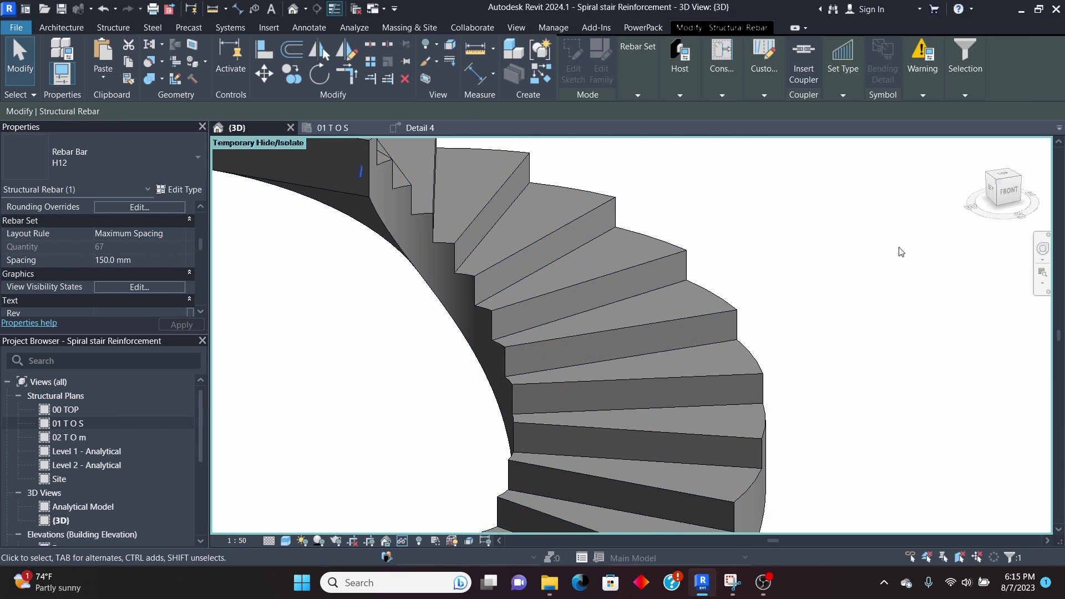
key(Escape)
shift+middle_drag(720, 266, 588, 222)
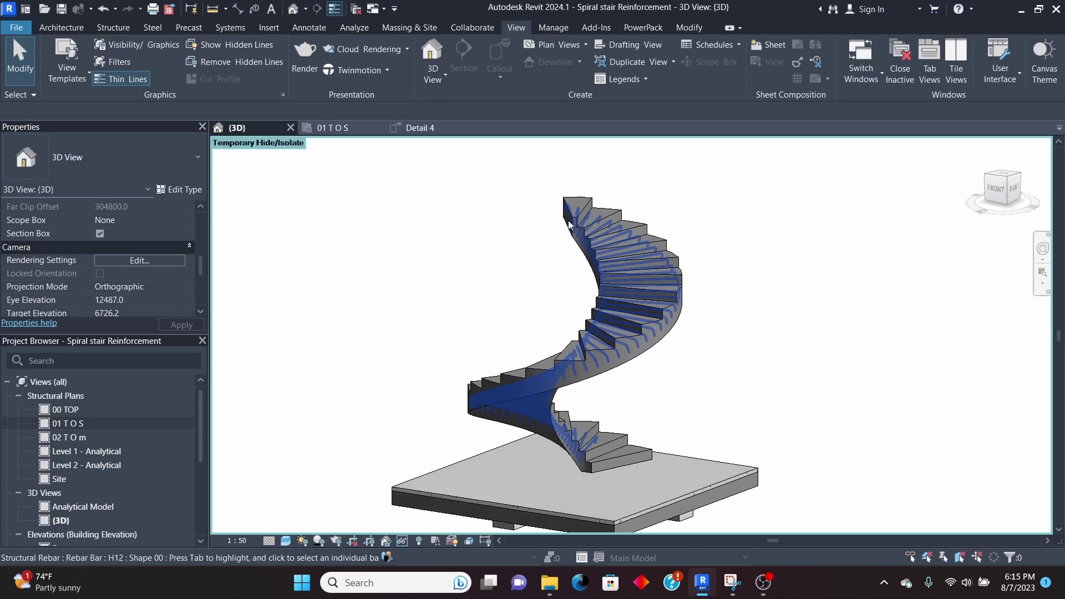
scroll(578, 217, up, 5)
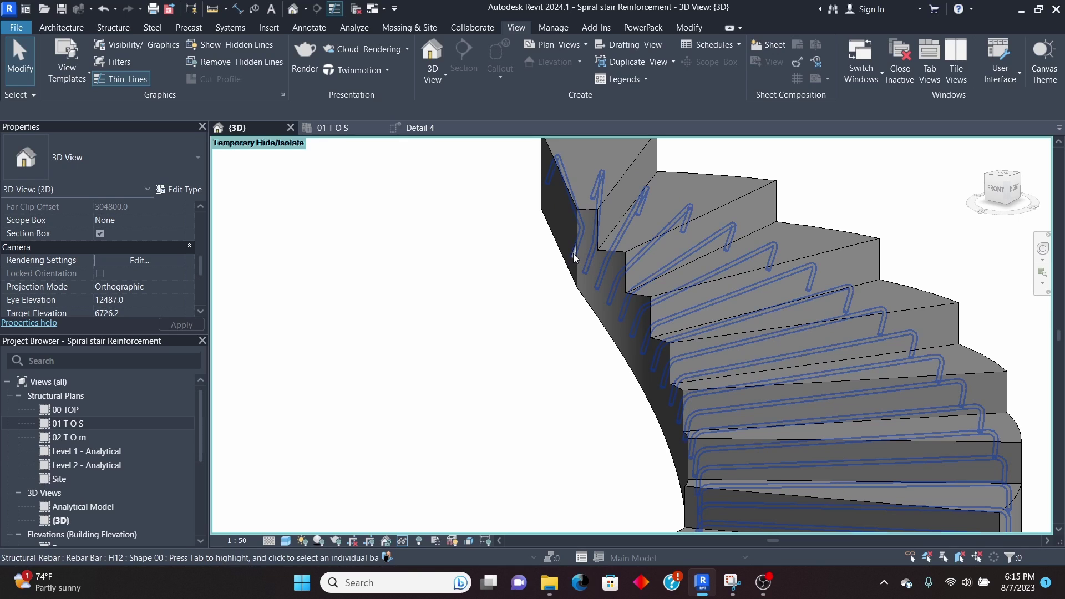
scroll(573, 254, down, 3)
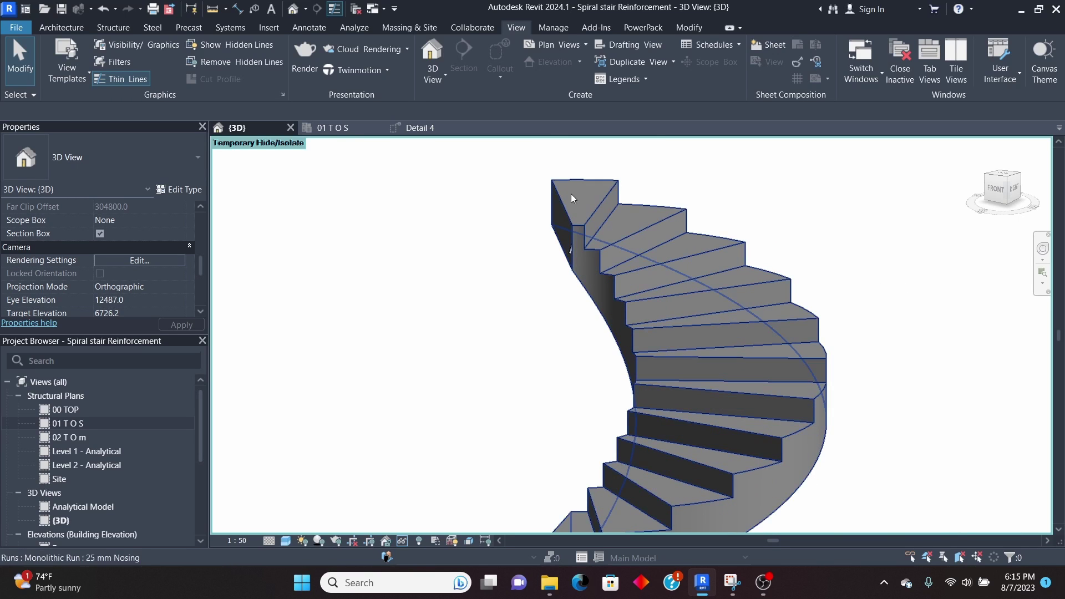
scroll(489, 203, down, 2)
click(425, 129)
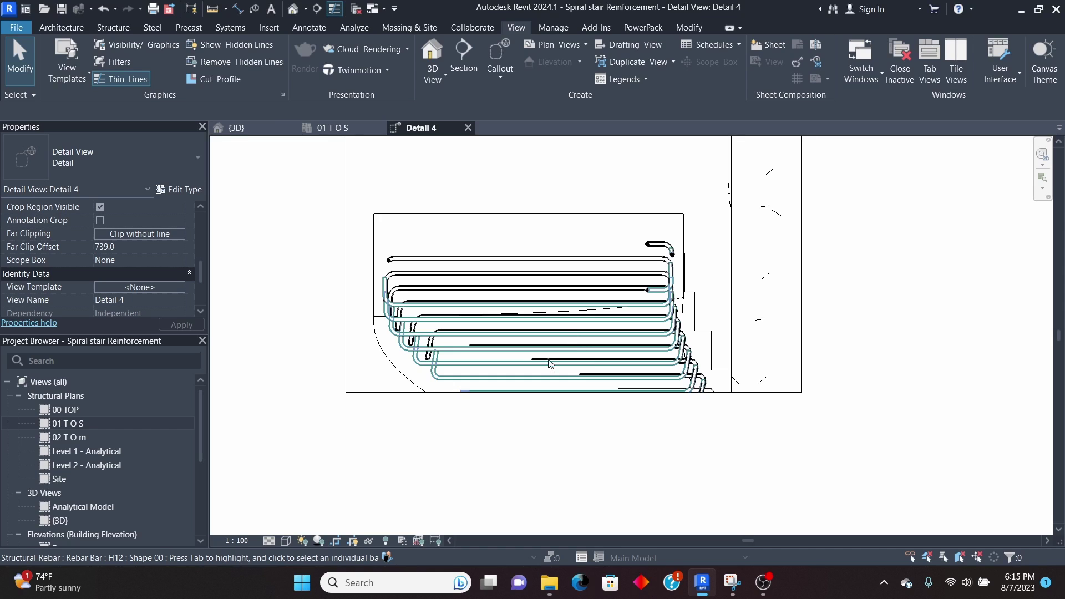
click(552, 261)
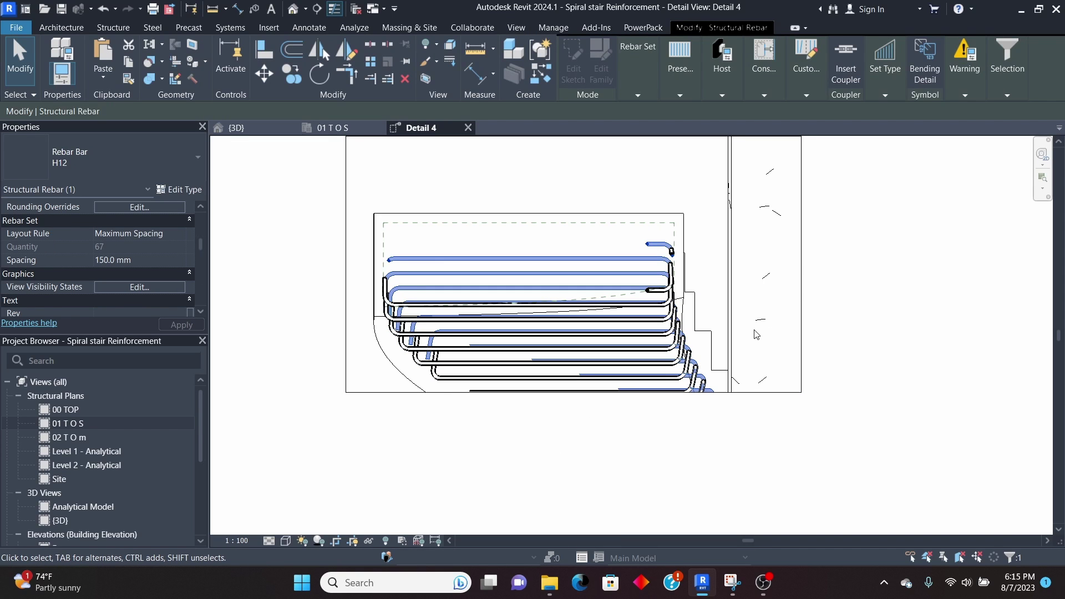
key(Left)
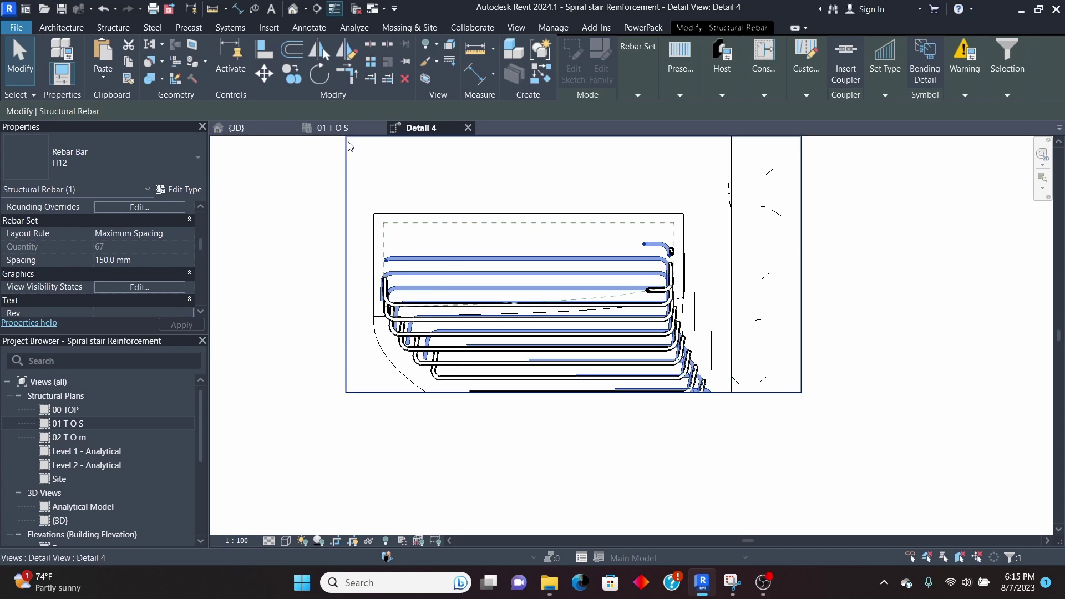
- Inspect the treads and inner edge in the 3D view for protruding bars, and return to Detail 4
key(ctrl+Tab)
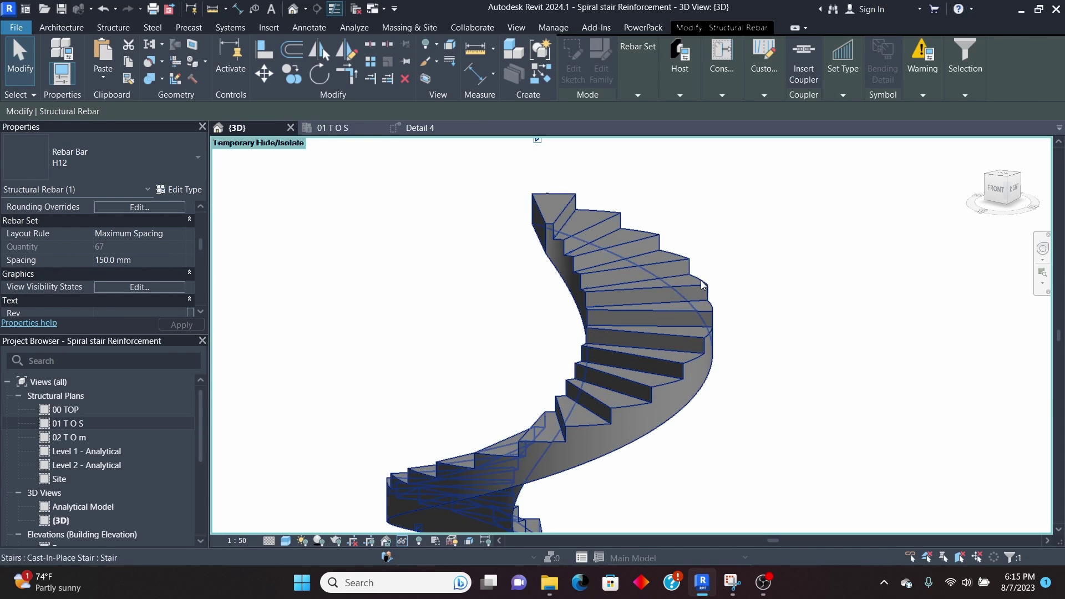
key(Escape)
scroll(604, 322, up, 2)
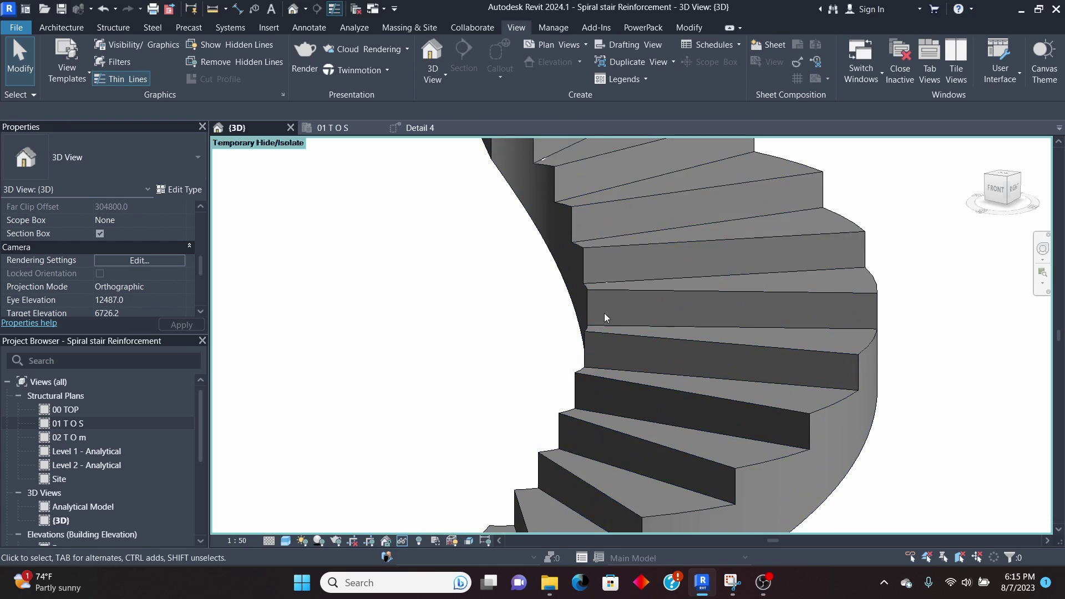
click(421, 129)
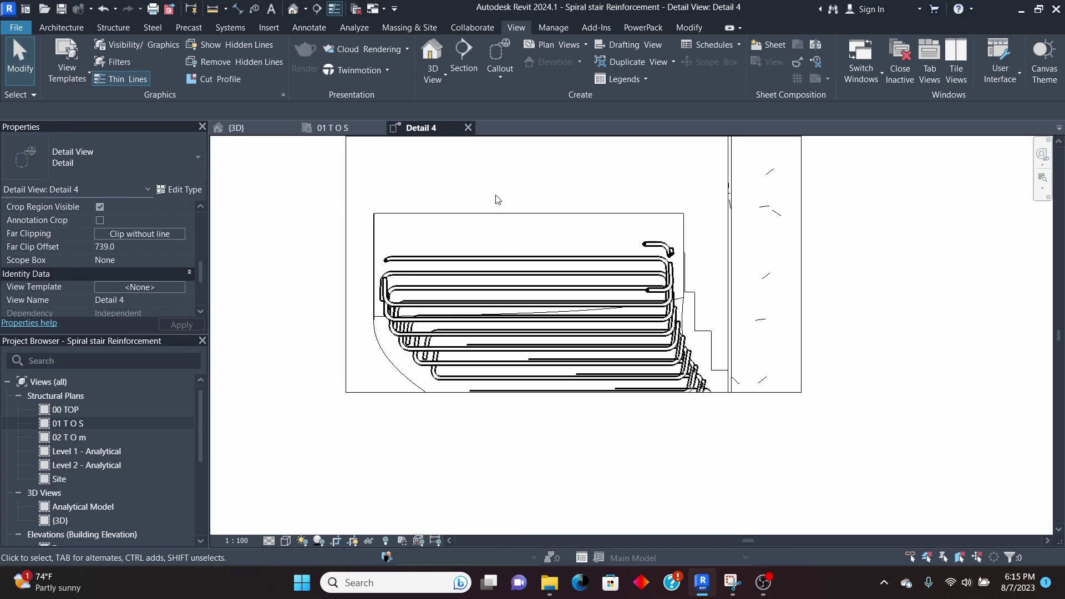
- Nudge the upper H12 bar set slightly right and down in Detail 4, and recheck the treads for protruding bars in {3D}
click(506, 261)
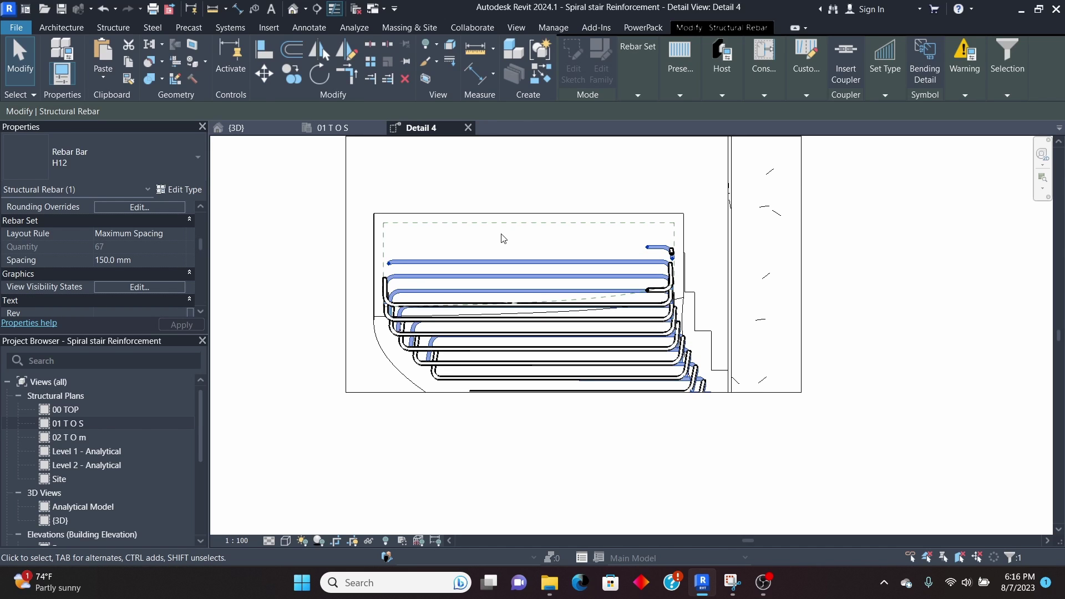
click(236, 127)
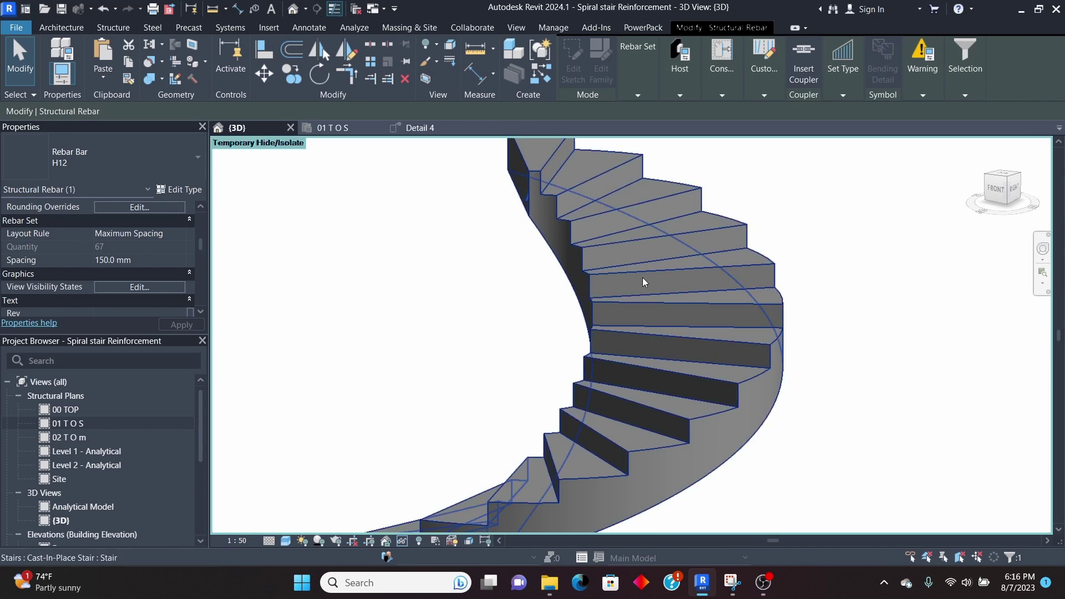
scroll(644, 282, down, 5)
click(754, 241)
shift+middle_drag(754, 240, 564, 398)
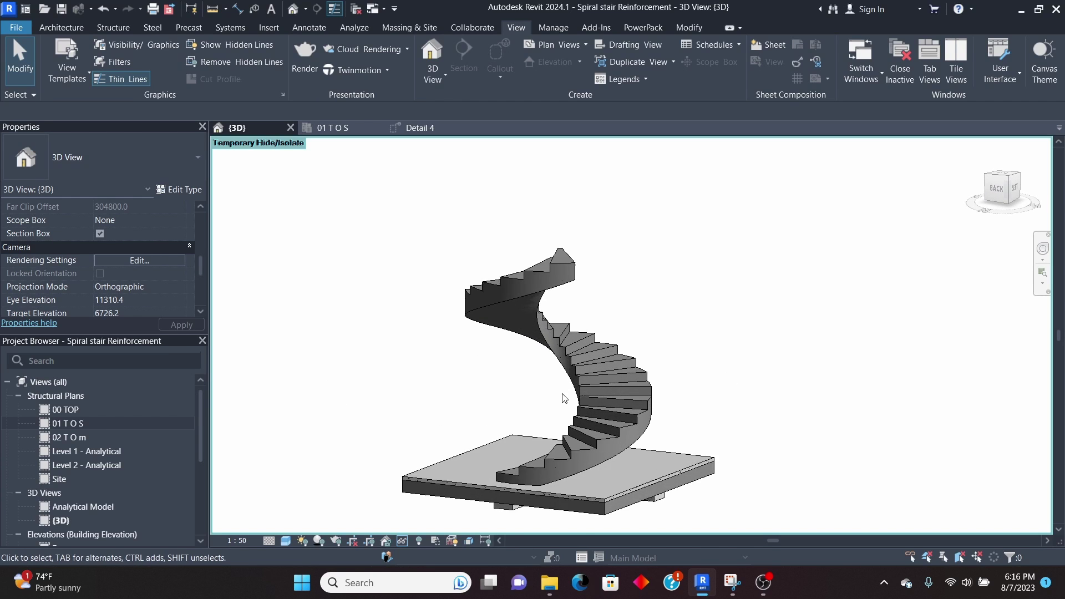
scroll(563, 397, up, 4)
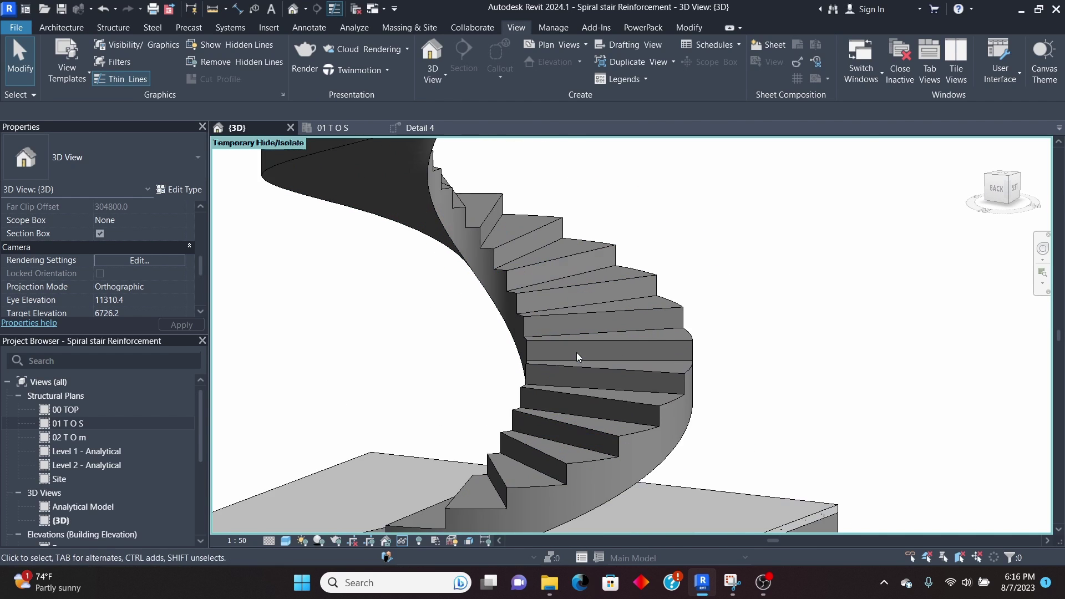
scroll(577, 355, down, 4)
drag(410, 164, 783, 510)
key(Escape)
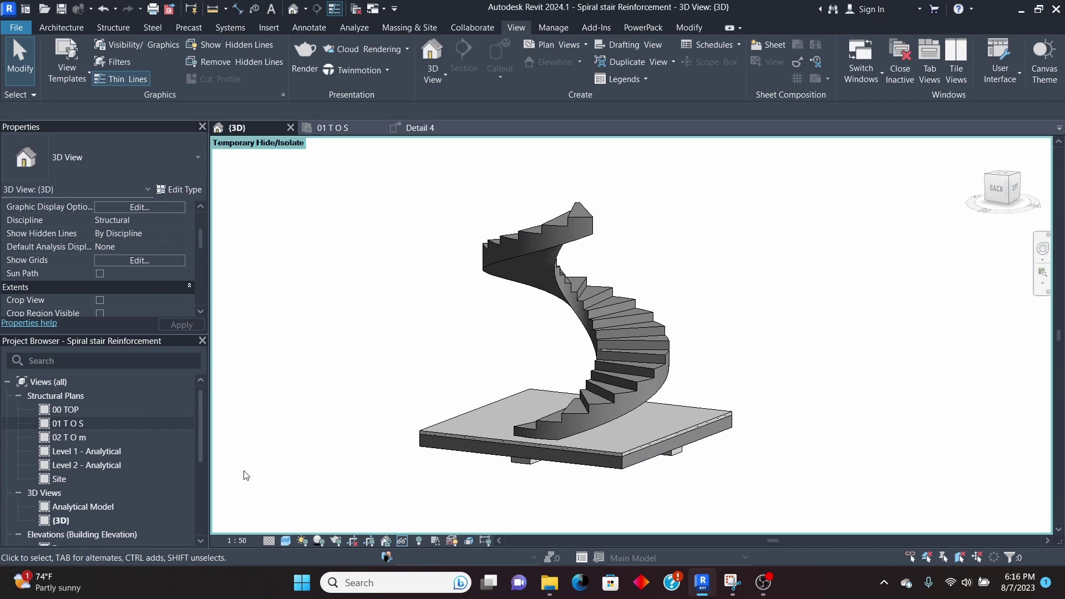
- Duplicate the {3D} view
scroll(124, 453, down, 2)
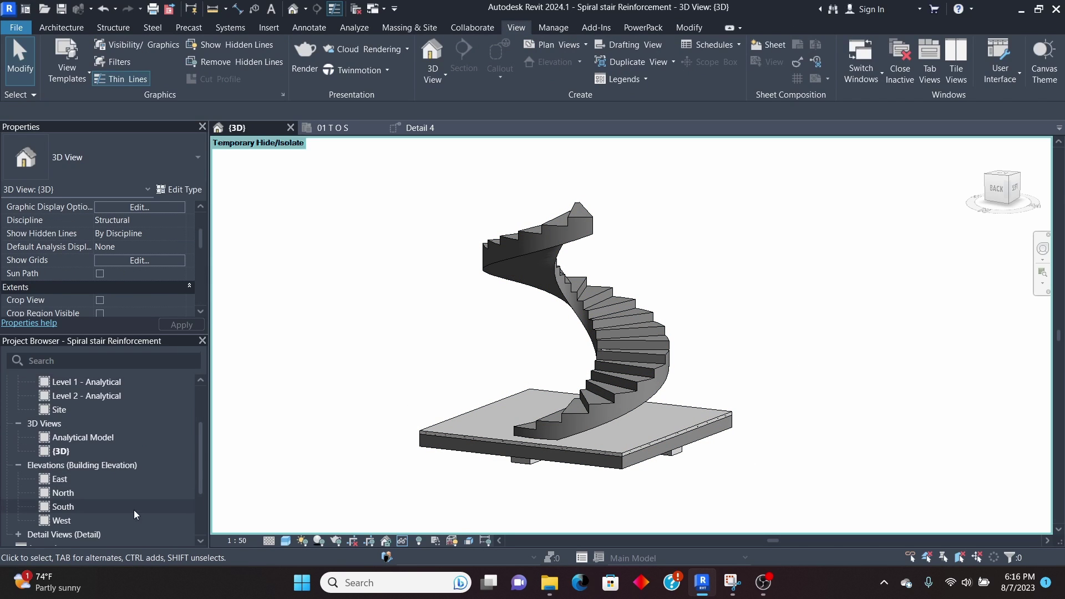
right_click(71, 454)
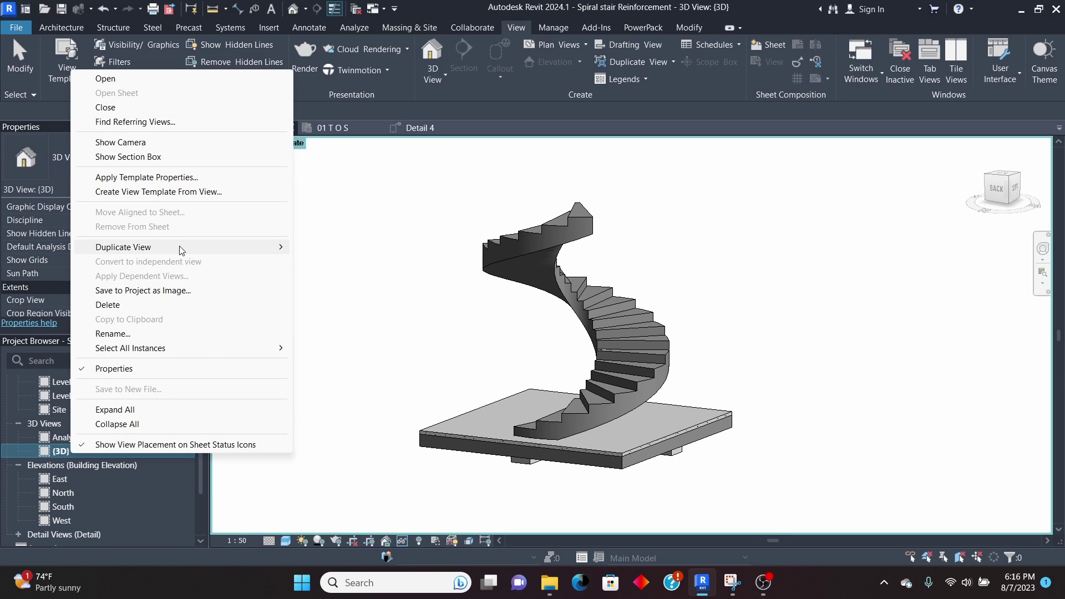
mouse_move(181, 250)
click(354, 268)
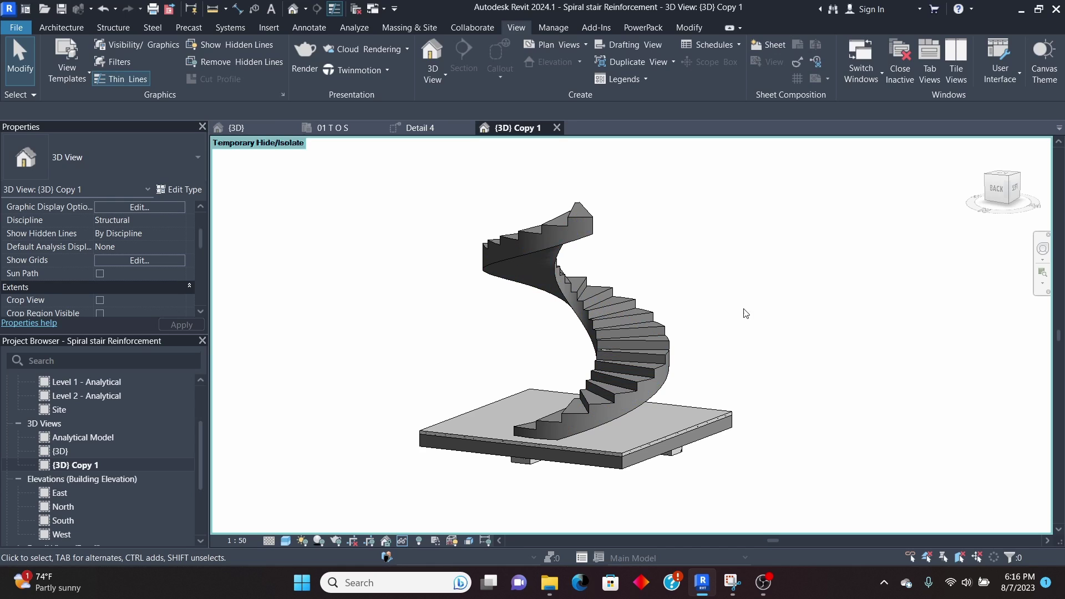
scroll(626, 338, up, 1)
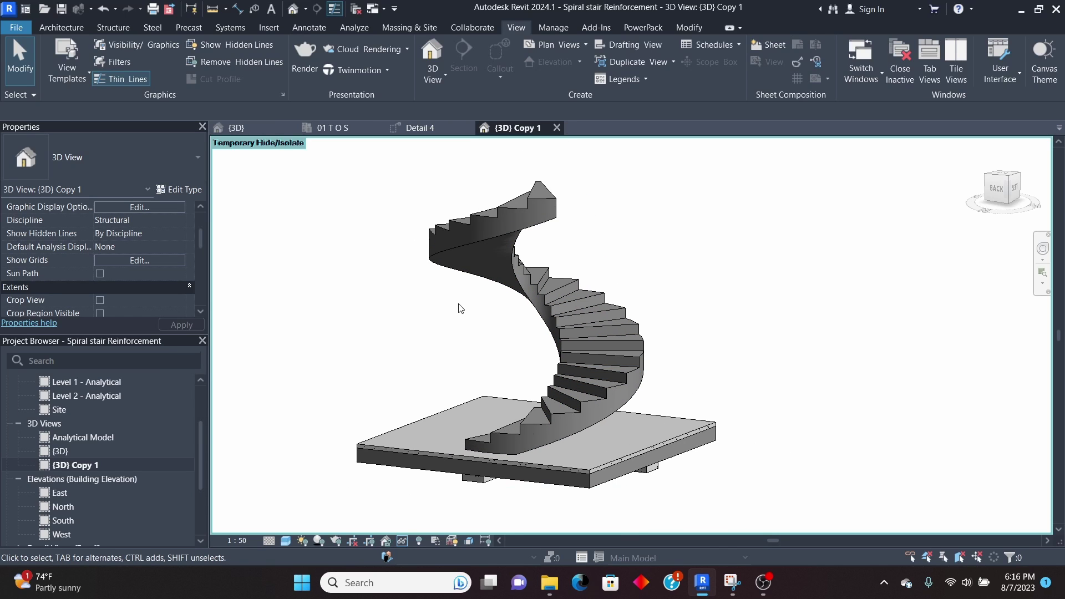
scroll(470, 248, down, 1)
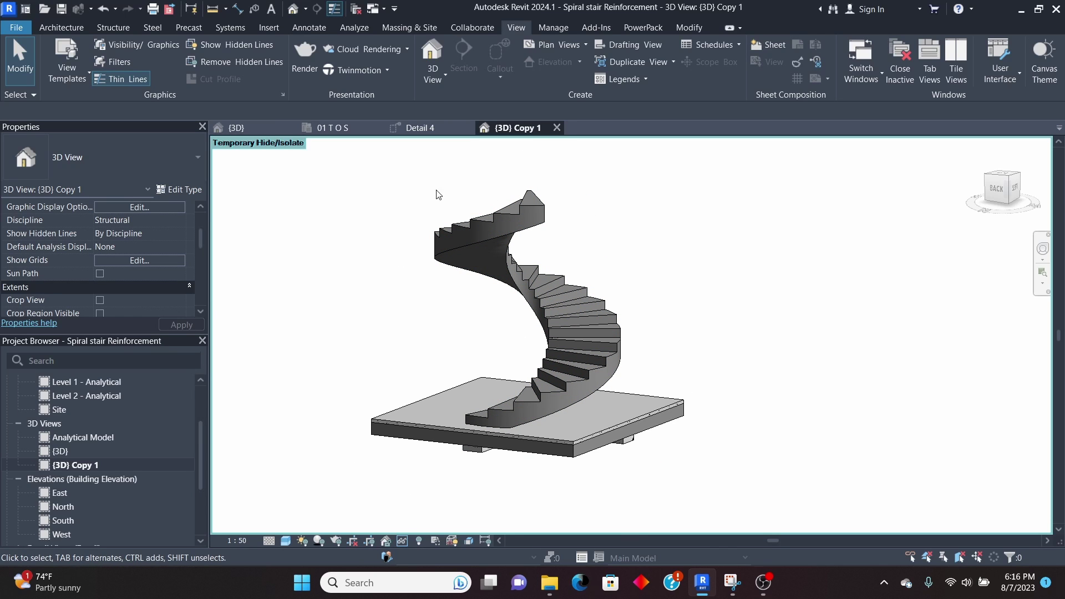
- Select only the Structural Rebar in the duplicated 3D view and turn on View Unobscured for {3D} Copy 1
drag(359, 183, 701, 492)
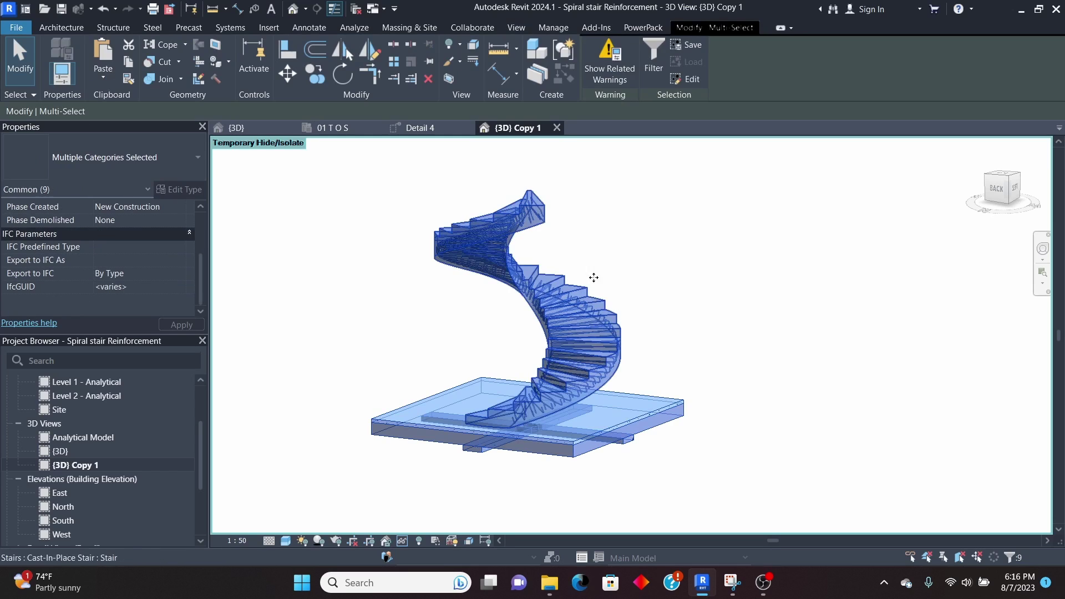
click(654, 47)
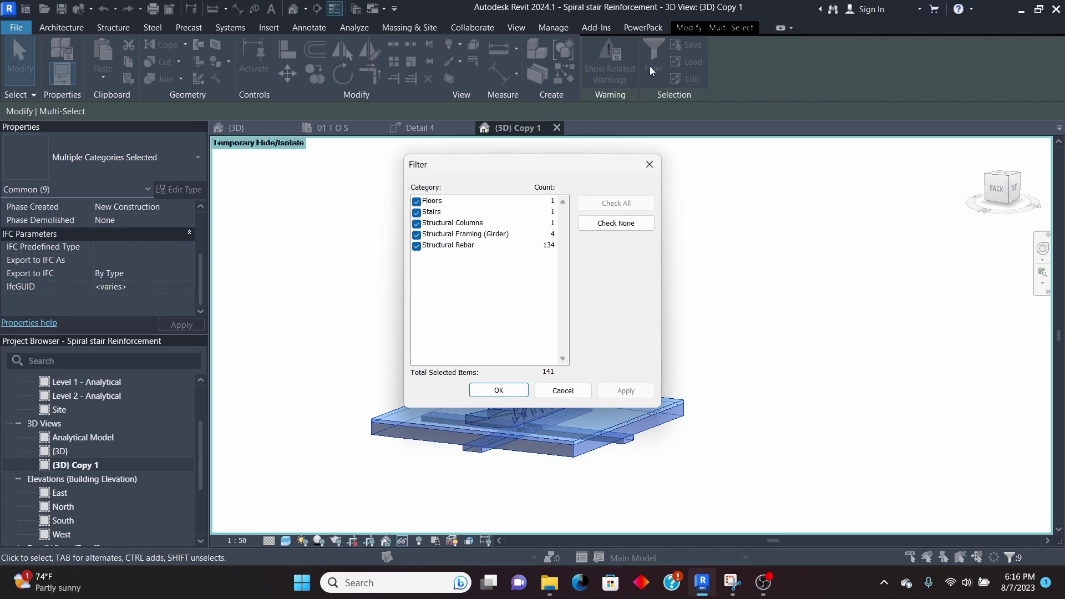
click(616, 223)
click(417, 246)
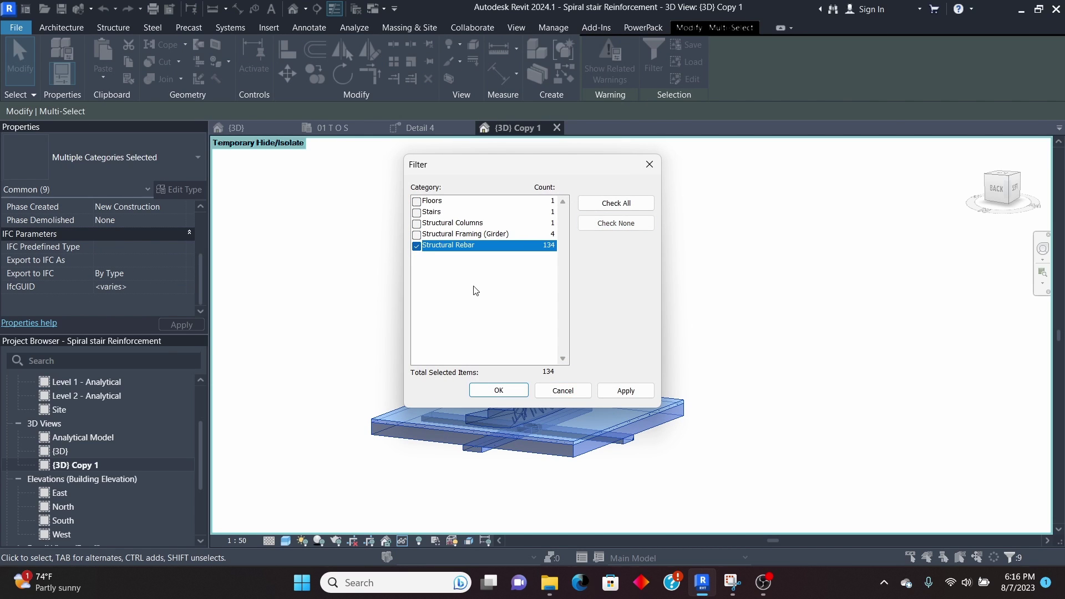
click(625, 392)
click(497, 391)
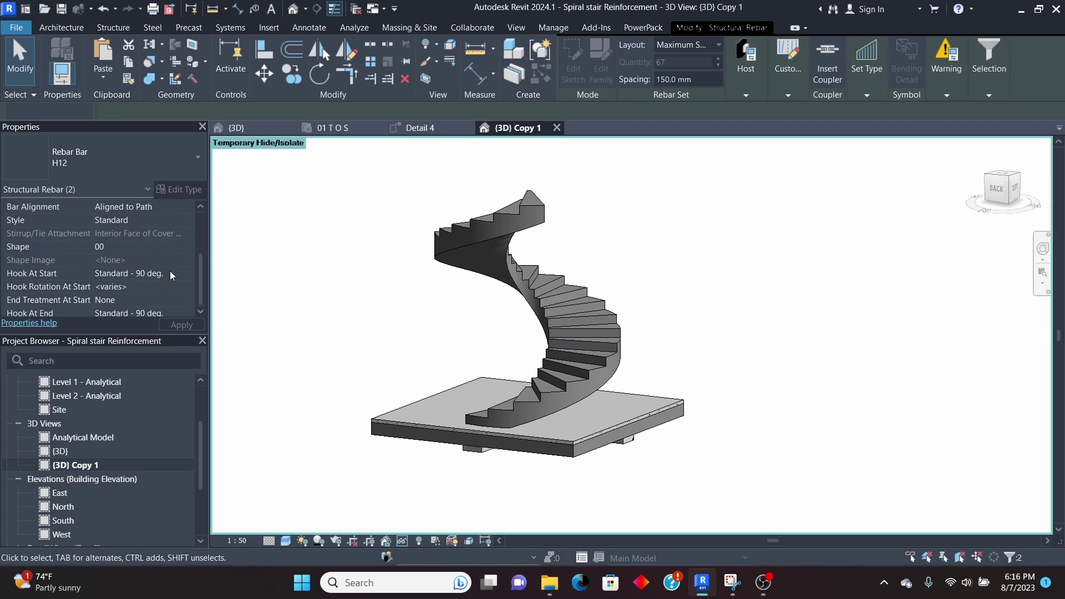
scroll(114, 256, down, 3)
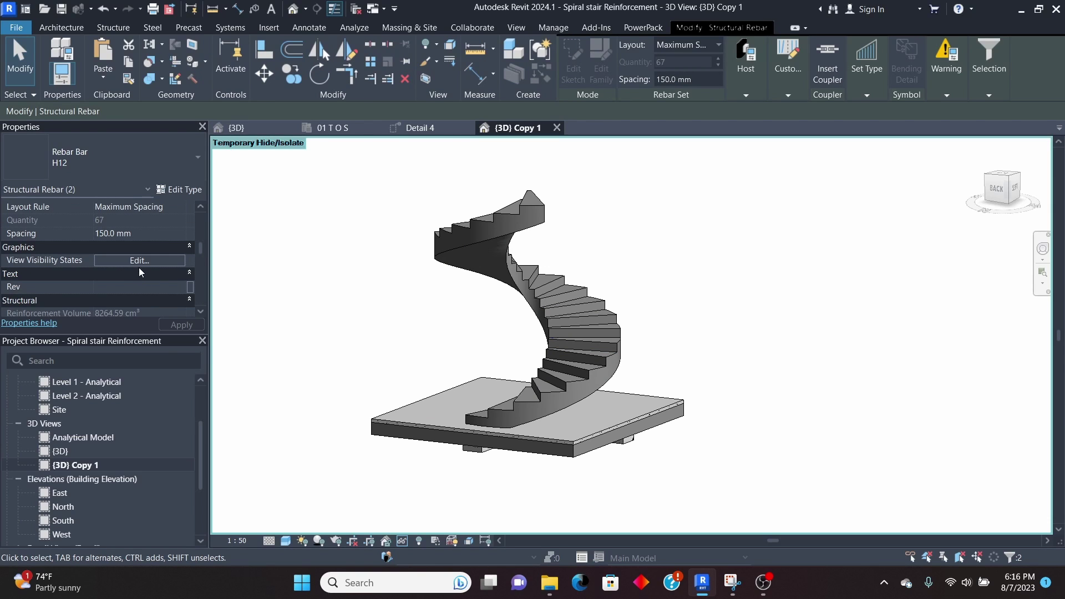
click(137, 260)
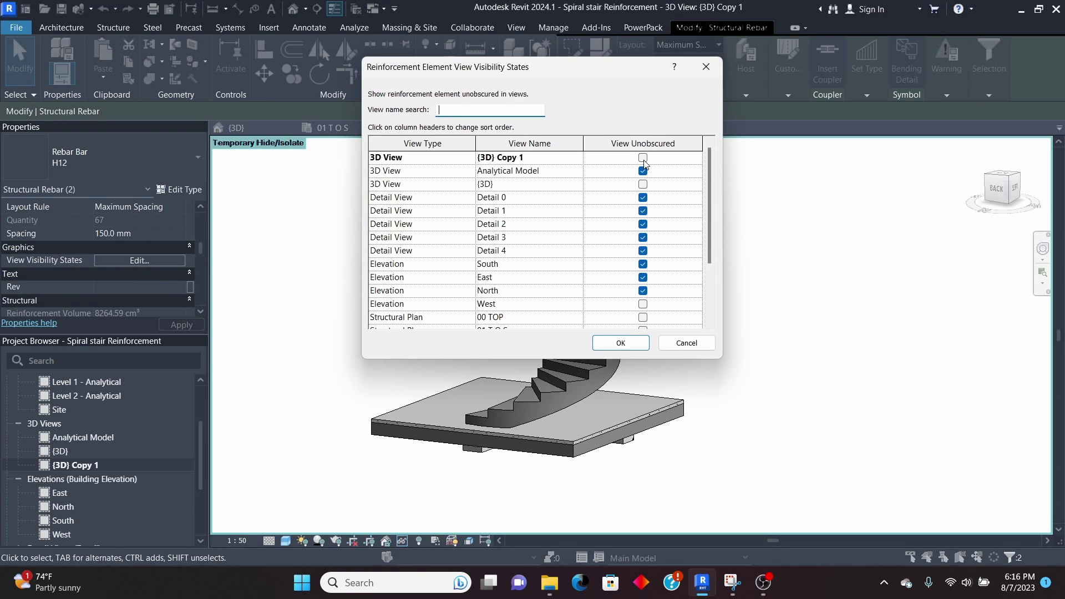
click(619, 345)
- Set the detail level of {3D} Copy 1 to Medium and inspect the bars along the spiral stair
click(268, 541)
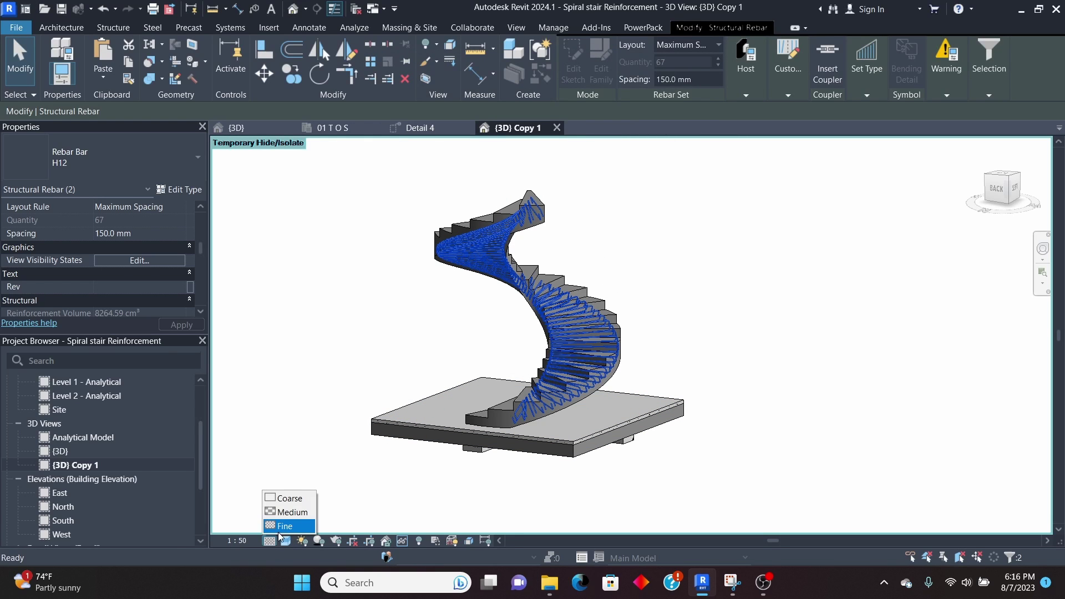
click(284, 526)
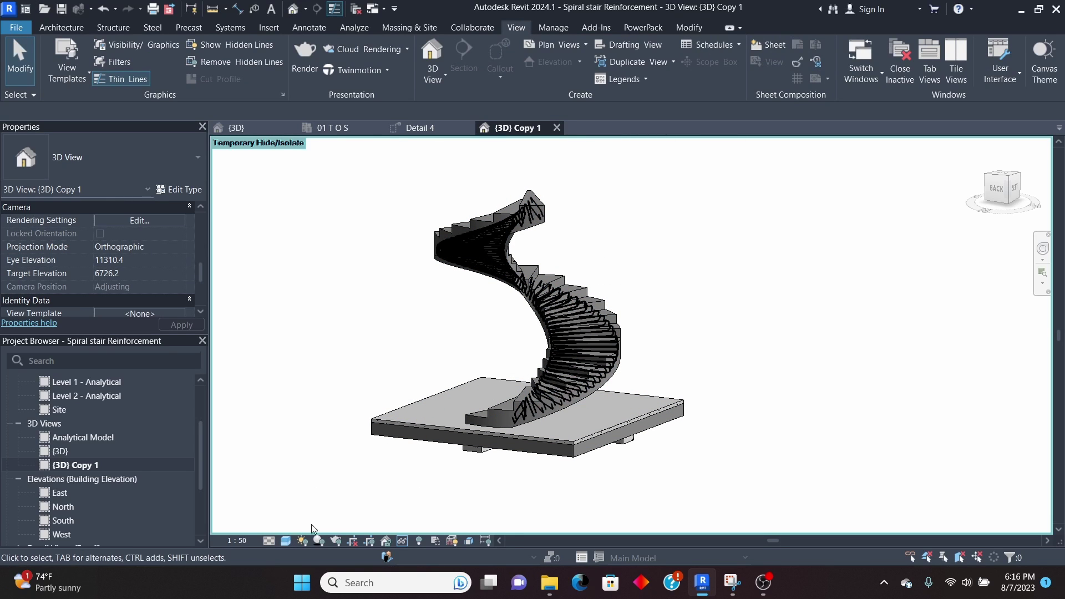
click(269, 541)
click(285, 510)
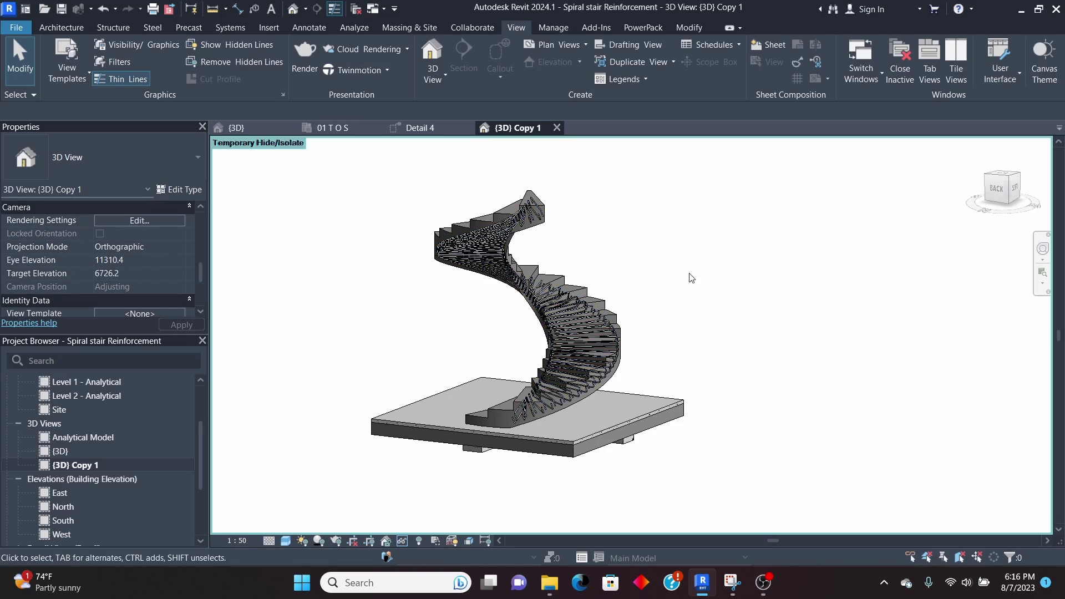
shift+middle_drag(689, 278, 607, 380)
scroll(705, 250, up, 6)
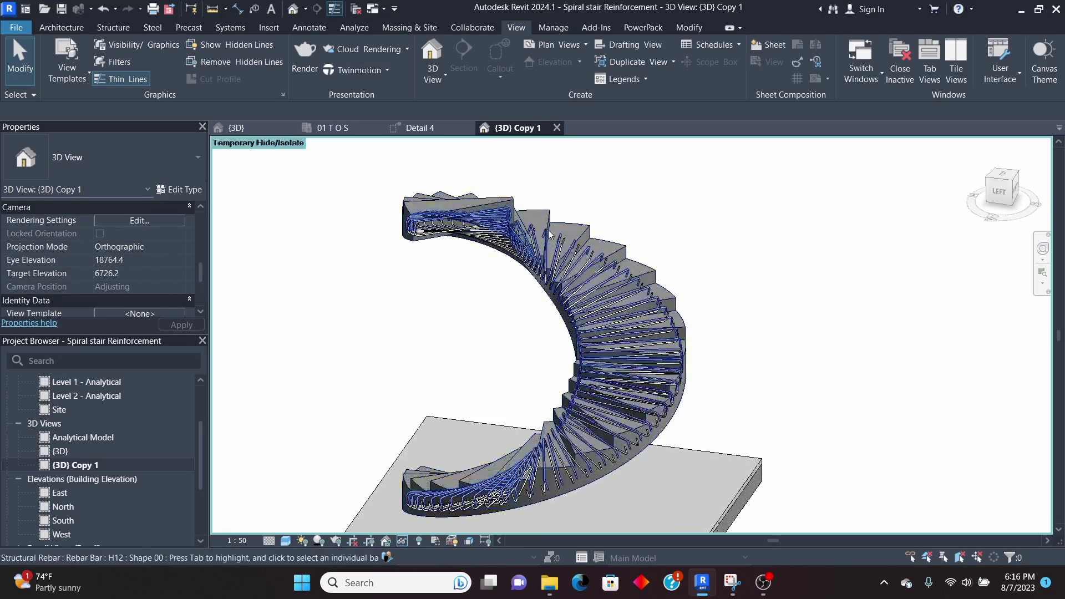
scroll(705, 251, down, 4)
shift+middle_drag(788, 248, 674, 251)
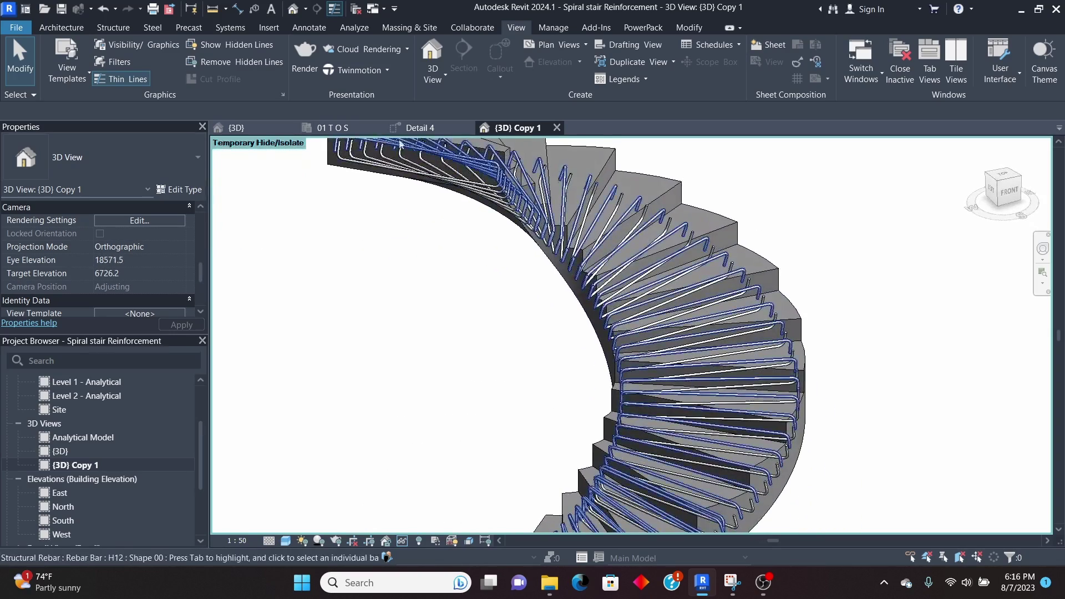
- Start a free form H12 rebar set on the cast-in-place stair in the {3D} view, using the Surface distribution type
click(250, 131)
scroll(809, 290, down, 3)
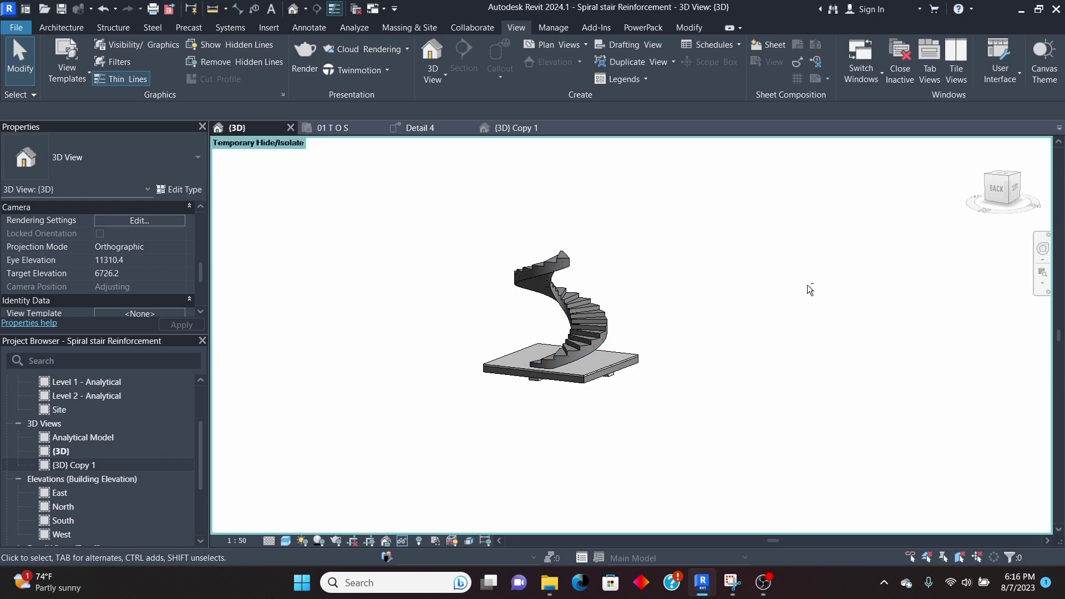
shift+middle_drag(630, 321, 662, 300)
scroll(555, 335, up, 5)
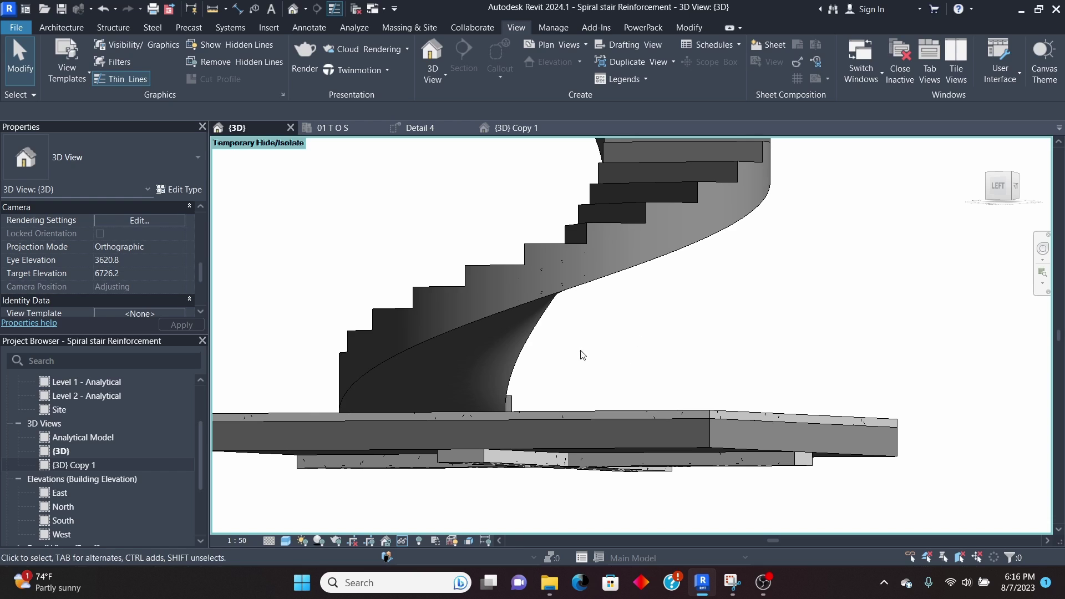
click(690, 245)
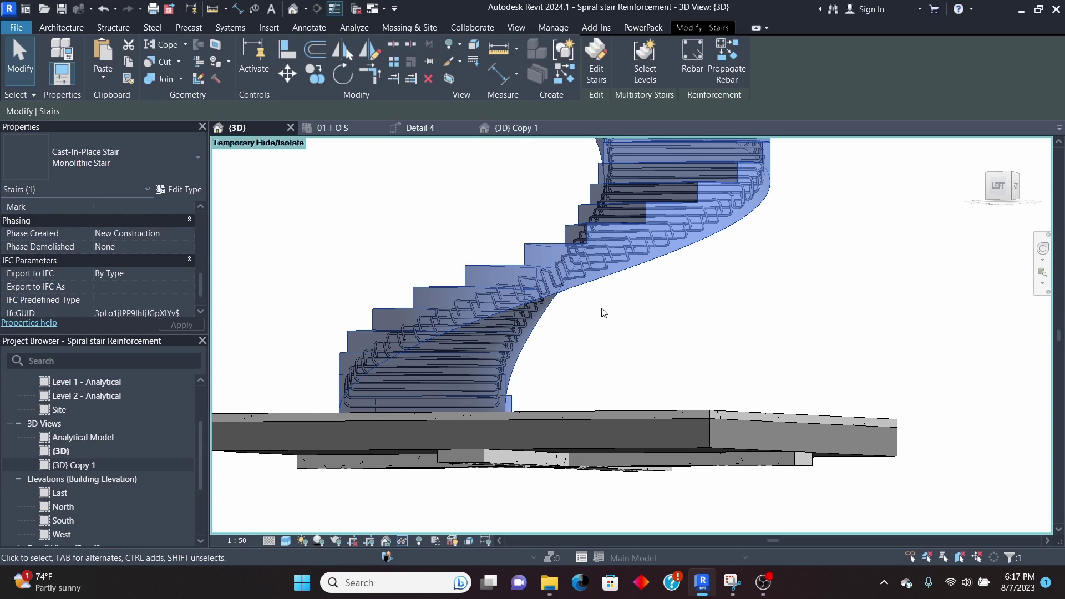
click(690, 54)
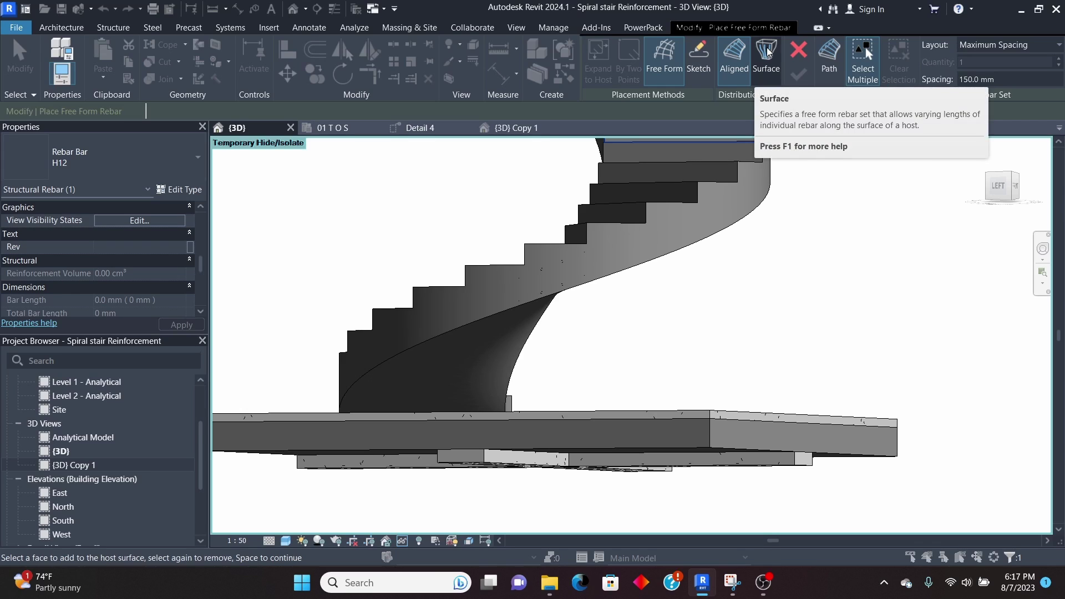
click(768, 63)
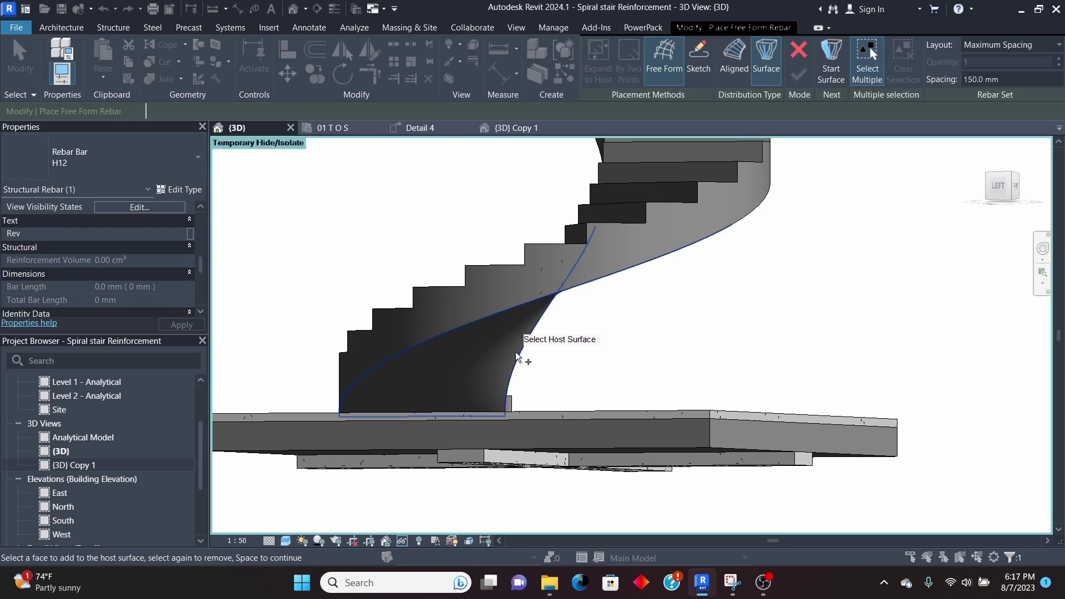
- Pick the curved underside of the spiral stair as the host surface, and check the selected face all around
click(486, 372)
shift+middle_drag(485, 372, 518, 248)
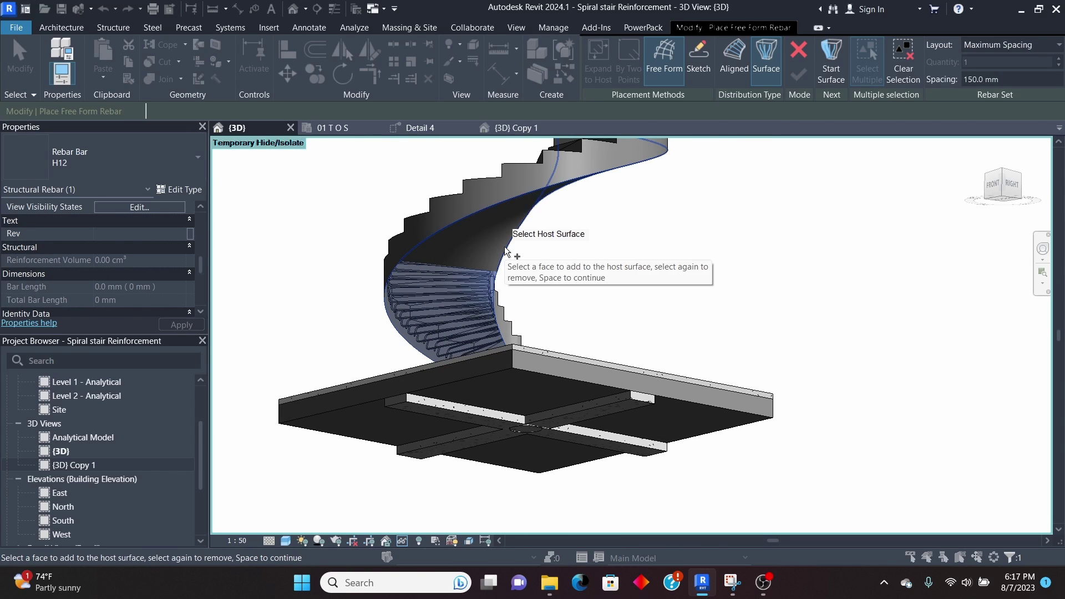
shift+middle_drag(501, 276, 1011, 317)
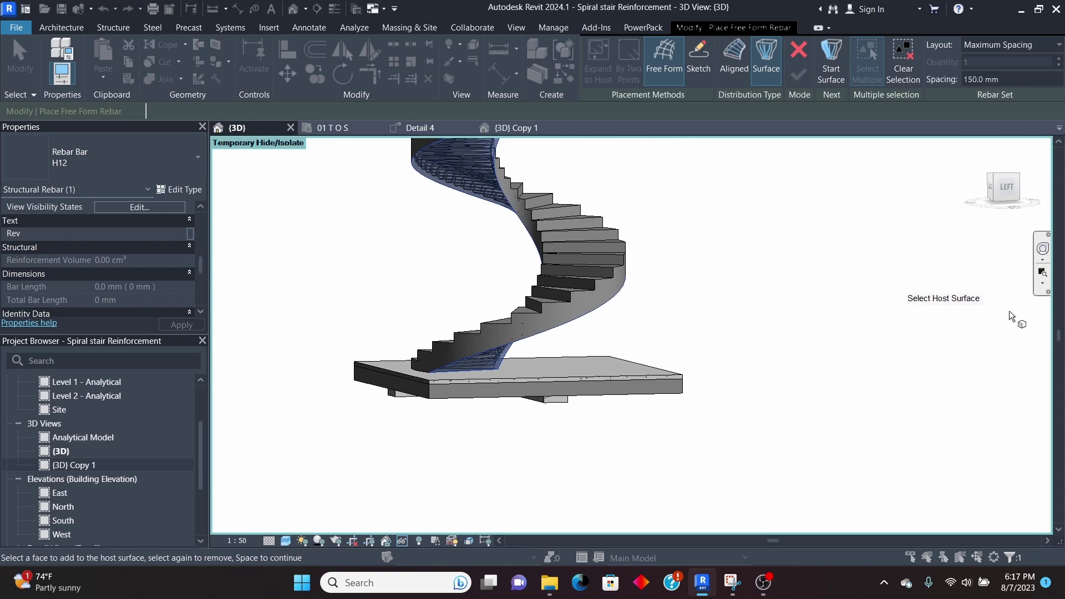
shift+middle_drag(755, 294, 810, 278)
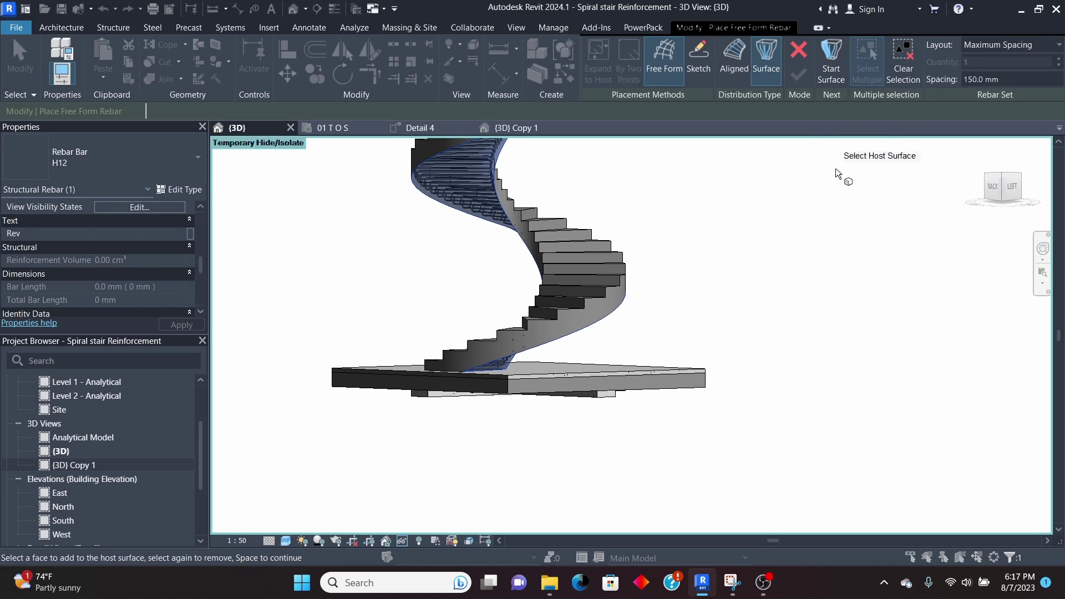
- Pick the outer side faces of the lowest steps of the spiral stair as the free form set's start surface
click(833, 54)
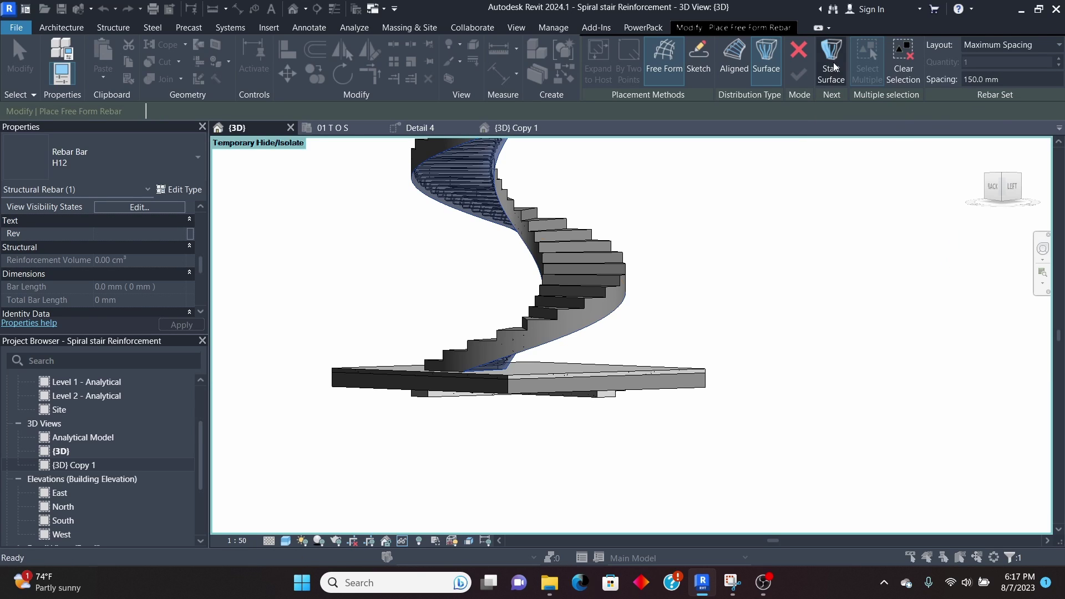
shift+middle_drag(549, 360, 544, 424)
scroll(491, 412, up, 3)
scroll(491, 412, up, 2)
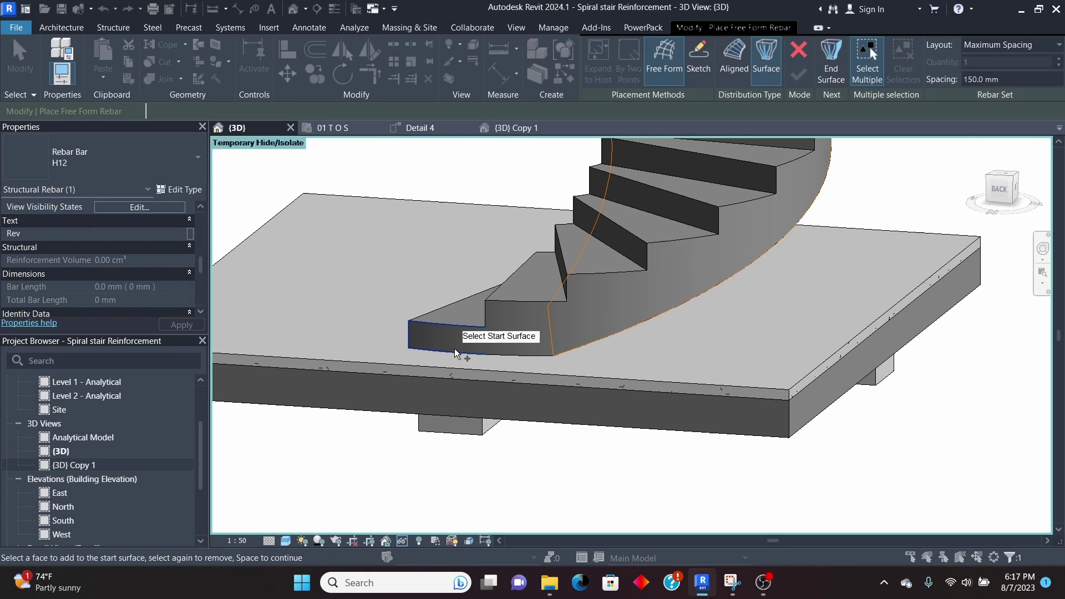
click(455, 353)
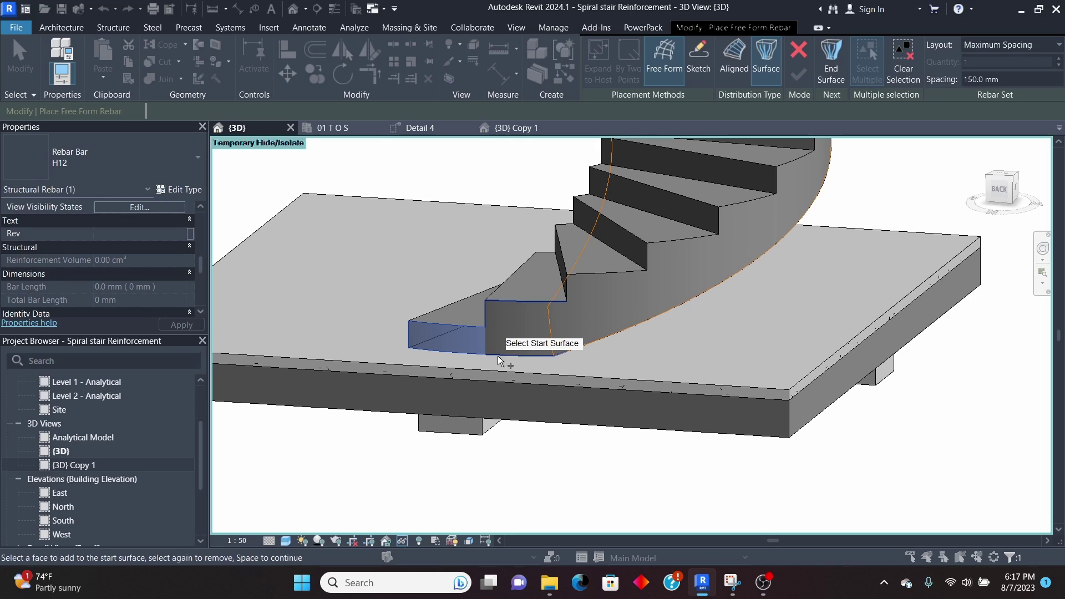
click(505, 319)
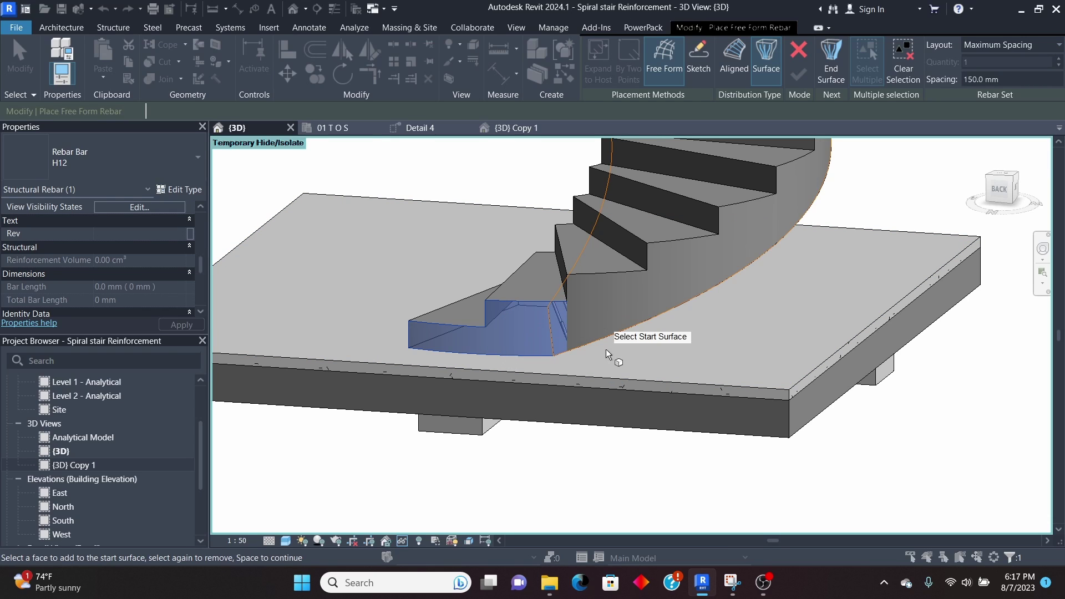
click(591, 277)
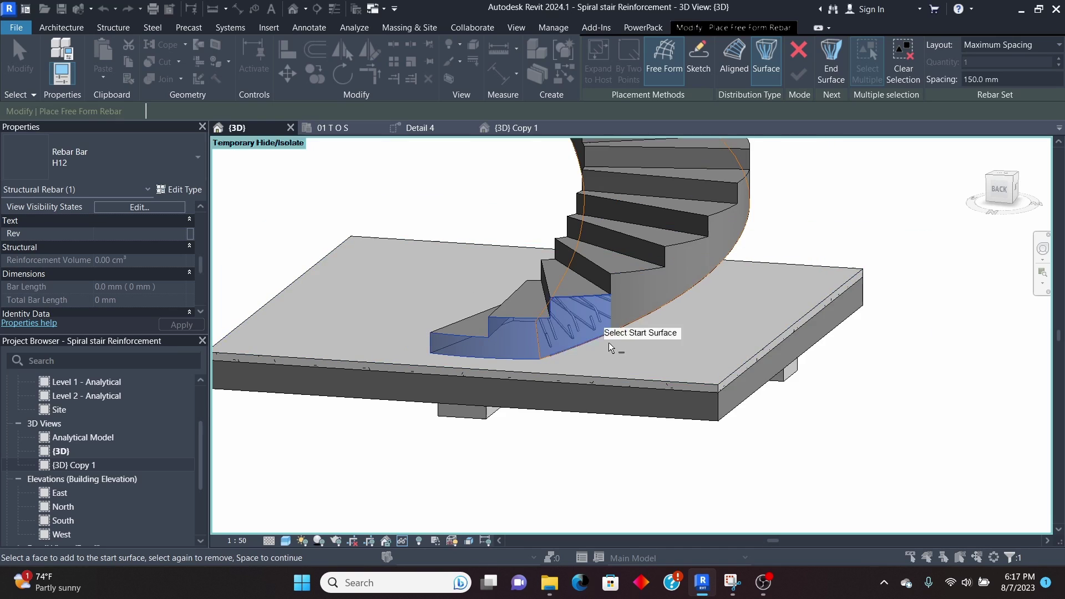
click(621, 321)
scroll(713, 221, up, 2)
scroll(713, 222, down, 3)
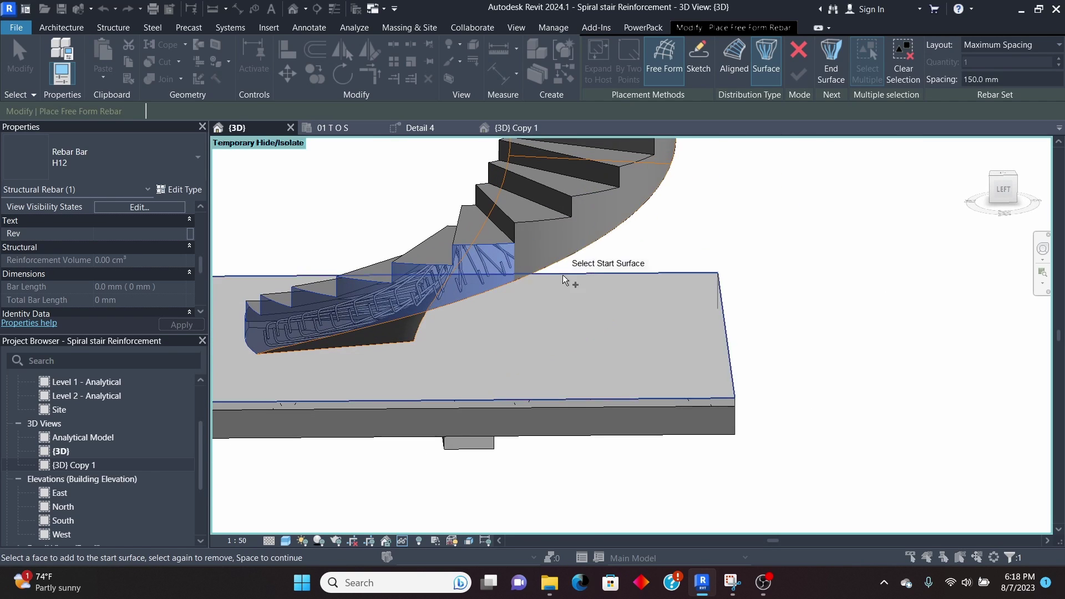
- Add the remaining outer side faces of the flight up to the top step to the start surface
shift+middle_drag(608, 231, 544, 236)
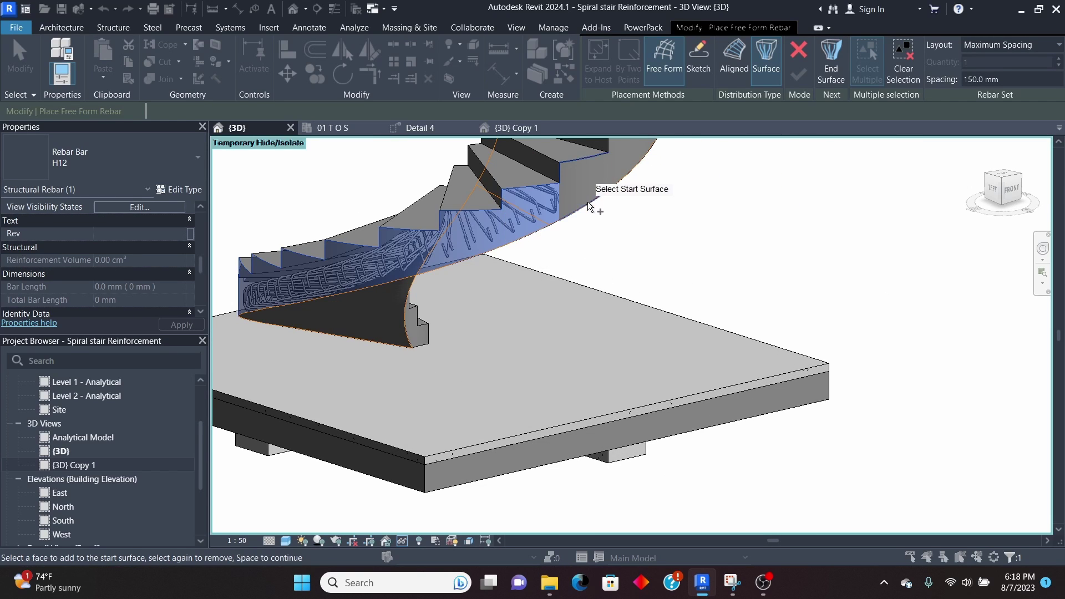
scroll(597, 207, down, 2)
shift+middle_drag(597, 207, 599, 279)
scroll(699, 254, down, 2)
scroll(663, 231, up, 2)
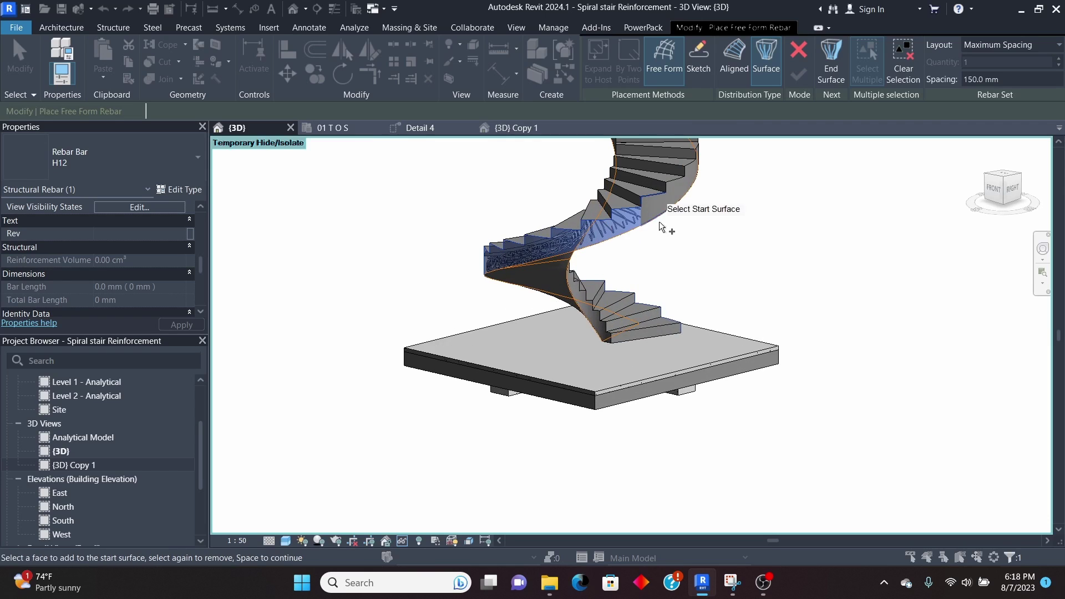
scroll(704, 269, down, 2)
scroll(704, 269, up, 2)
shift+middle_drag(704, 268, 608, 242)
scroll(695, 188, up, 2)
scroll(647, 209, down, 2)
scroll(656, 233, up, 2)
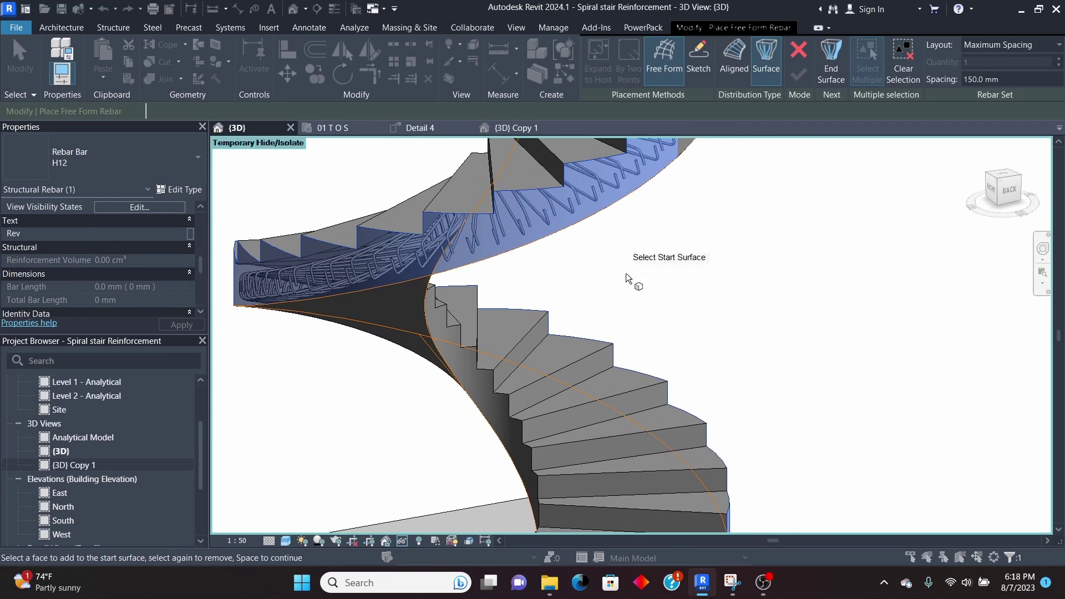
scroll(660, 261, down, 2)
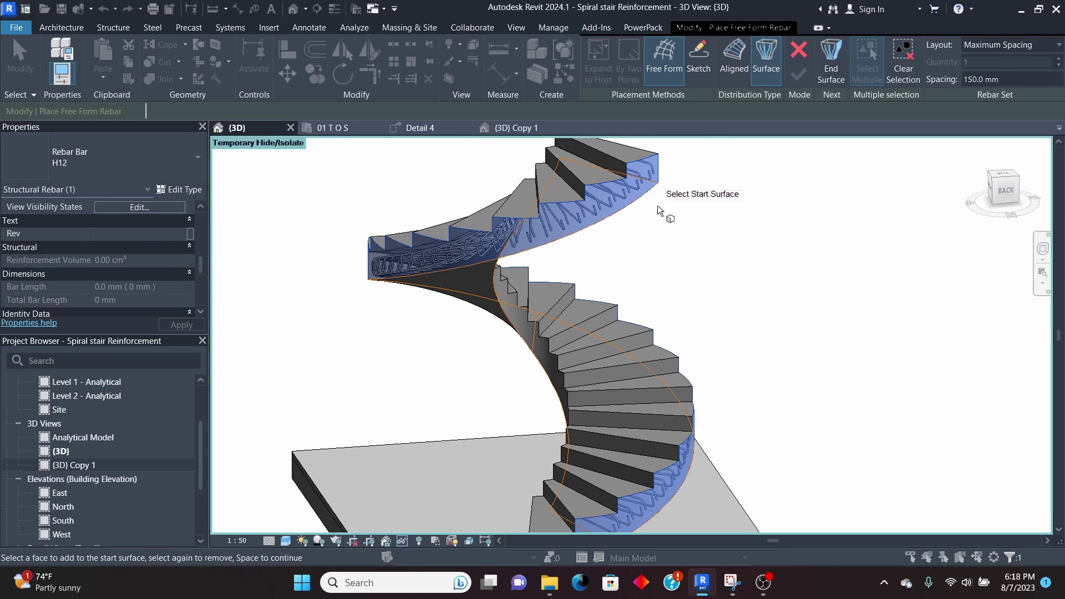
scroll(691, 235, down, 2)
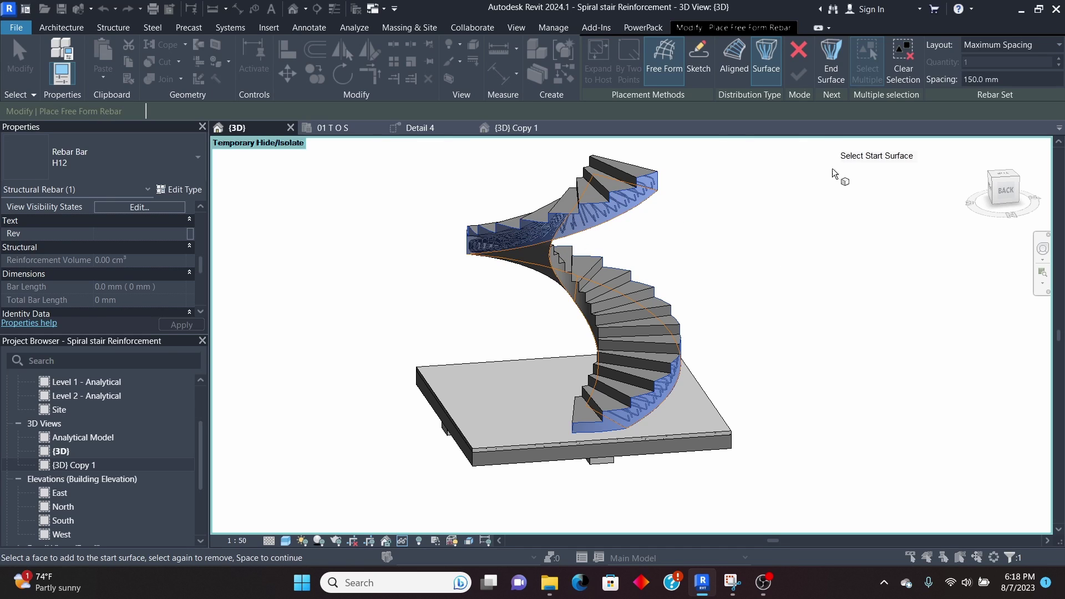
- Pick the inner side faces of the lowest steps as the end surface of the free form set
click(830, 66)
scroll(659, 210, down, 2)
shift+middle_drag(474, 276, 603, 373)
scroll(605, 372, up, 8)
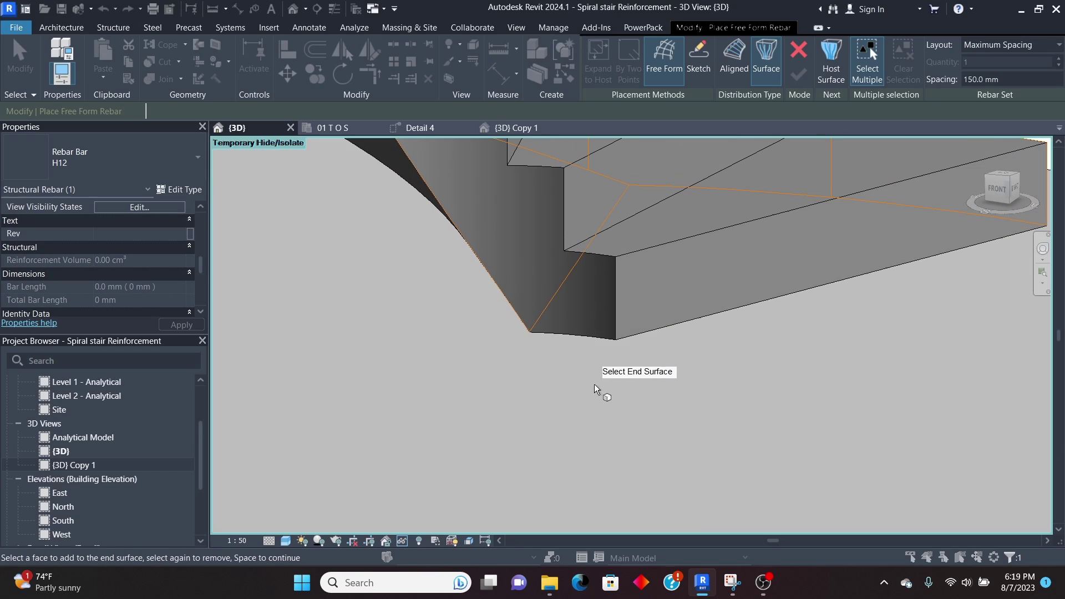
click(594, 341)
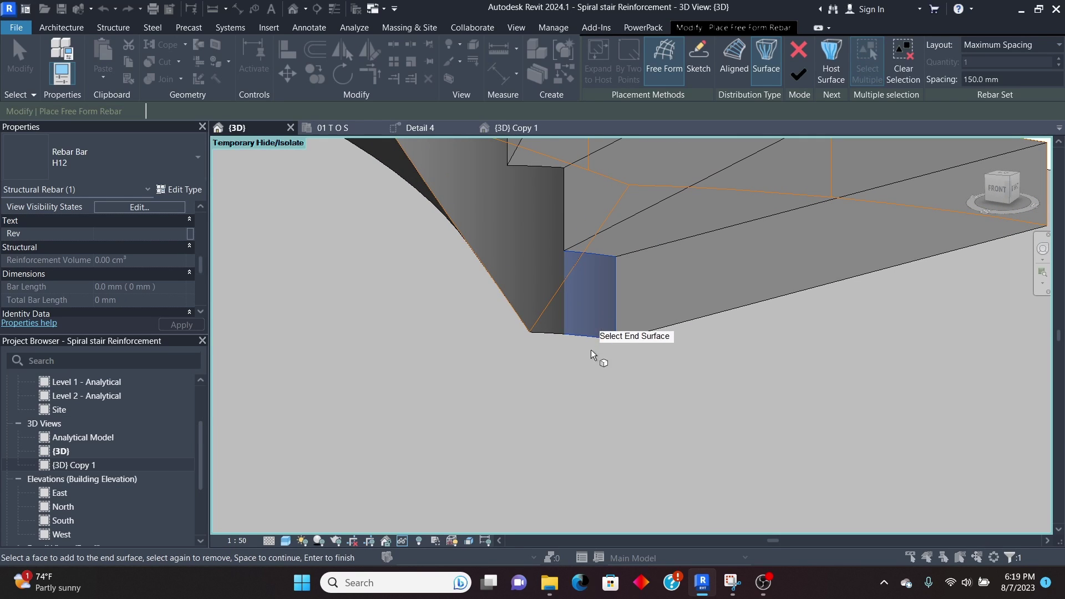
click(547, 335)
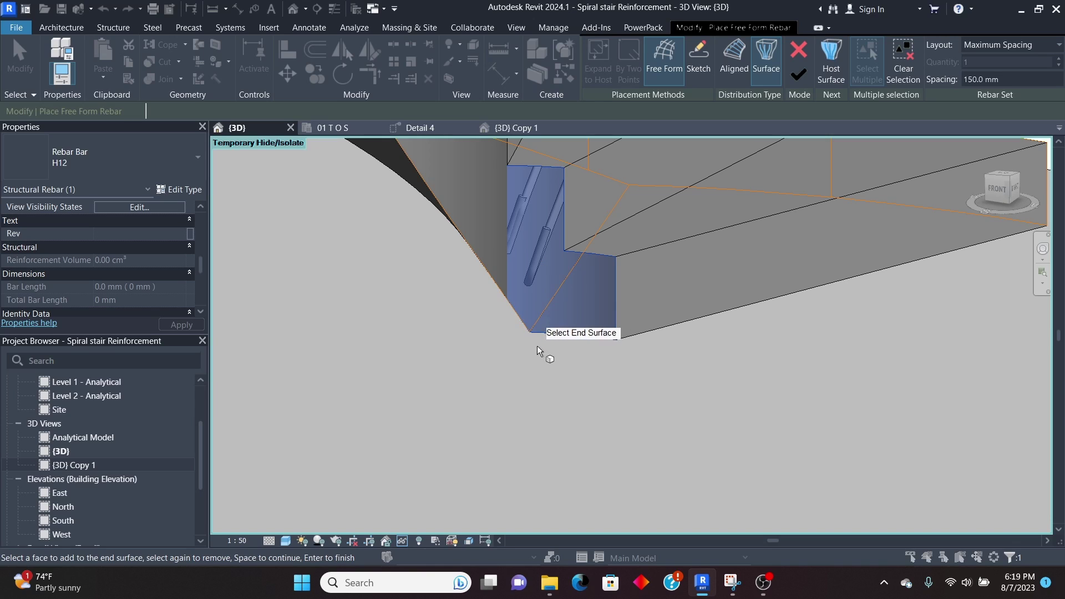
scroll(583, 388, down, 2)
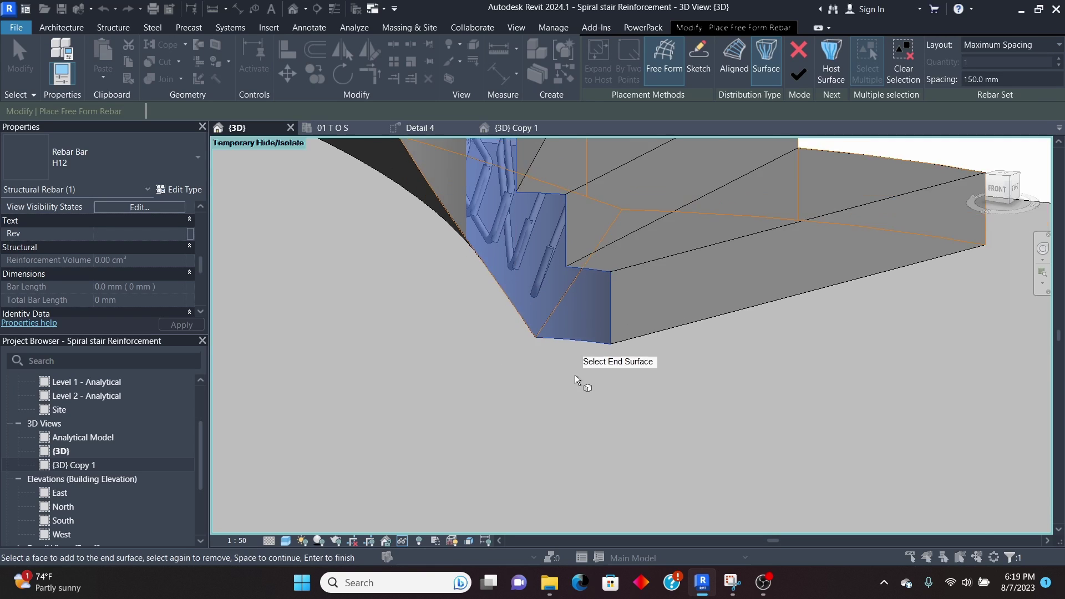
click(481, 262)
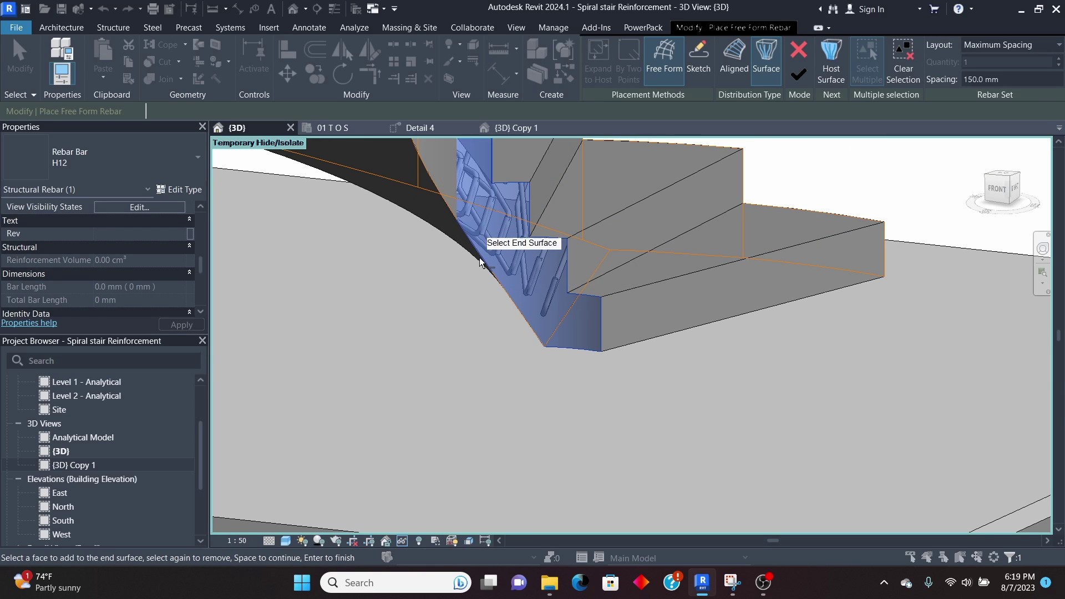
- Add the remaining inner side faces around the spiral up to the top step to the end surface
shift+middle_drag(787, 381, 694, 226)
scroll(673, 269, up, 5)
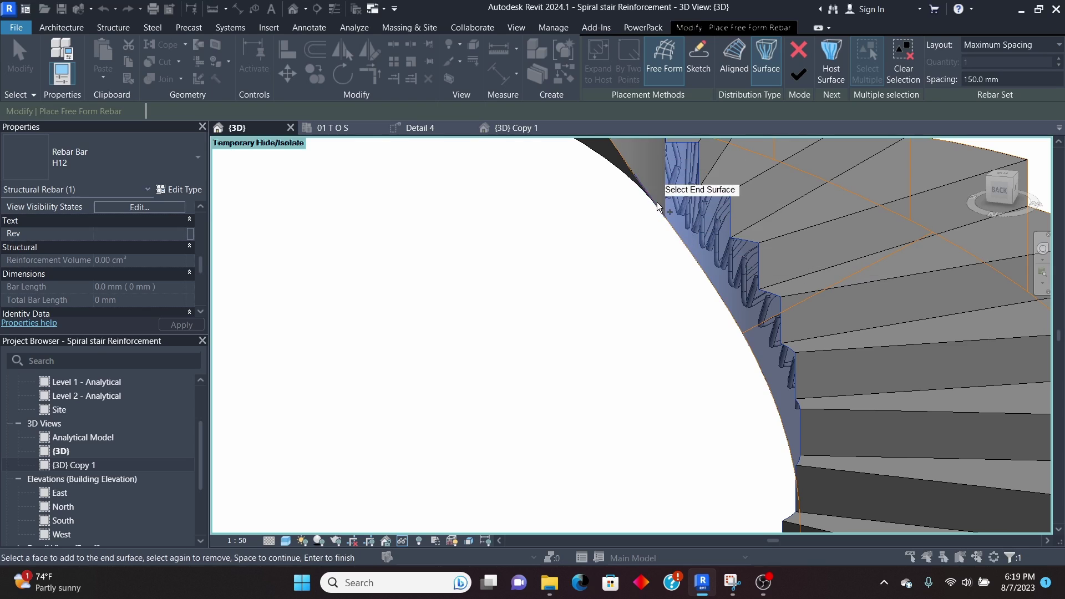
scroll(657, 206, down, 5)
shift+middle_drag(605, 383, 665, 238)
scroll(665, 239, up, 5)
shift+middle_drag(618, 214, 641, 245)
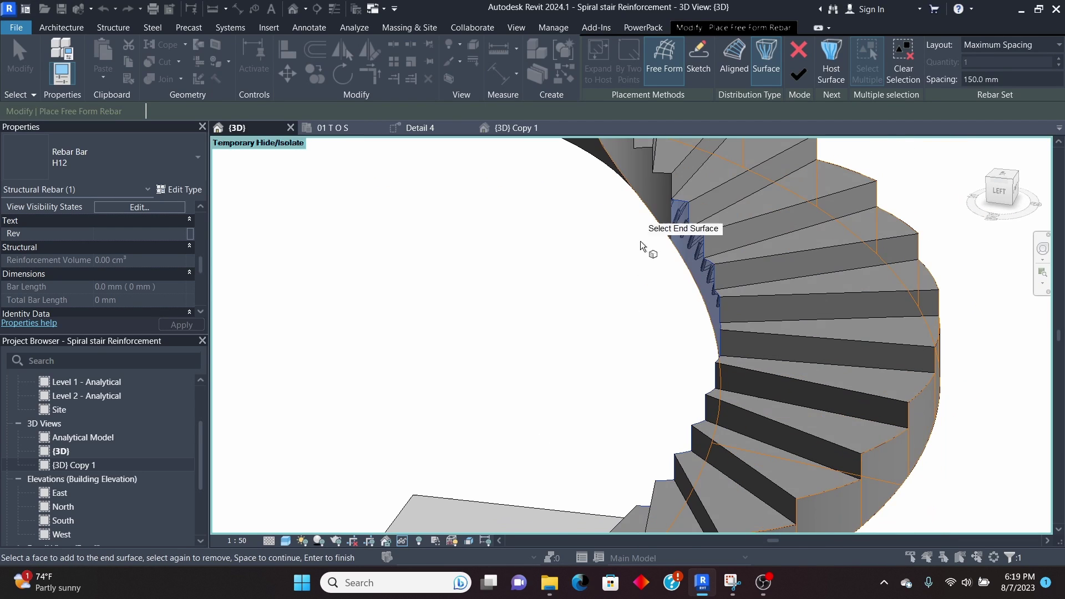
scroll(646, 188, down, 5)
shift+middle_drag(705, 209, 649, 259)
scroll(649, 260, up, 5)
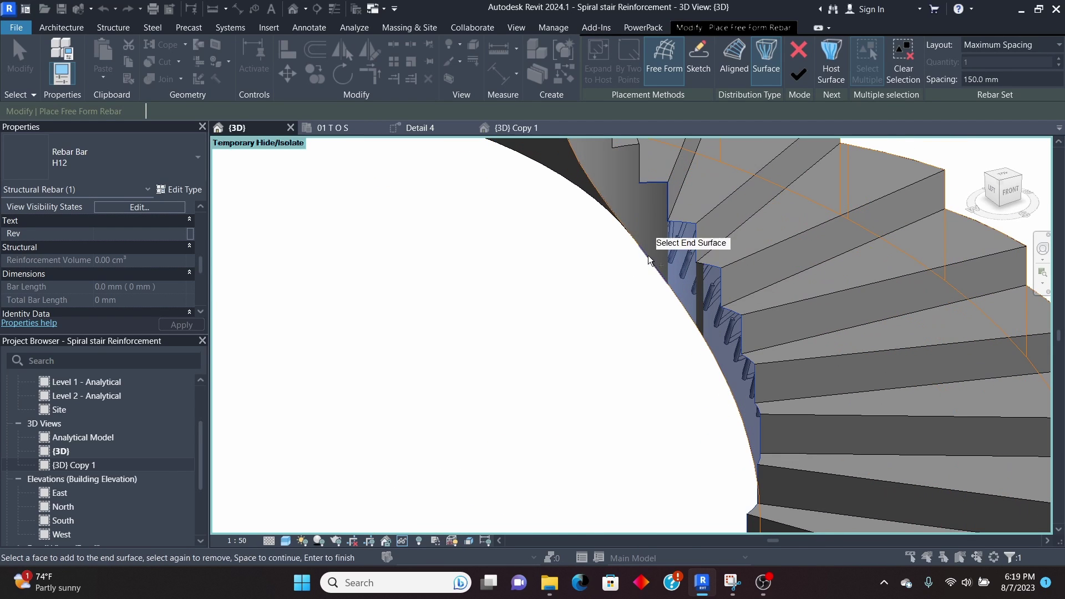
scroll(629, 232, down, 5)
shift+middle_drag(756, 281, 654, 231)
scroll(654, 230, up, 5)
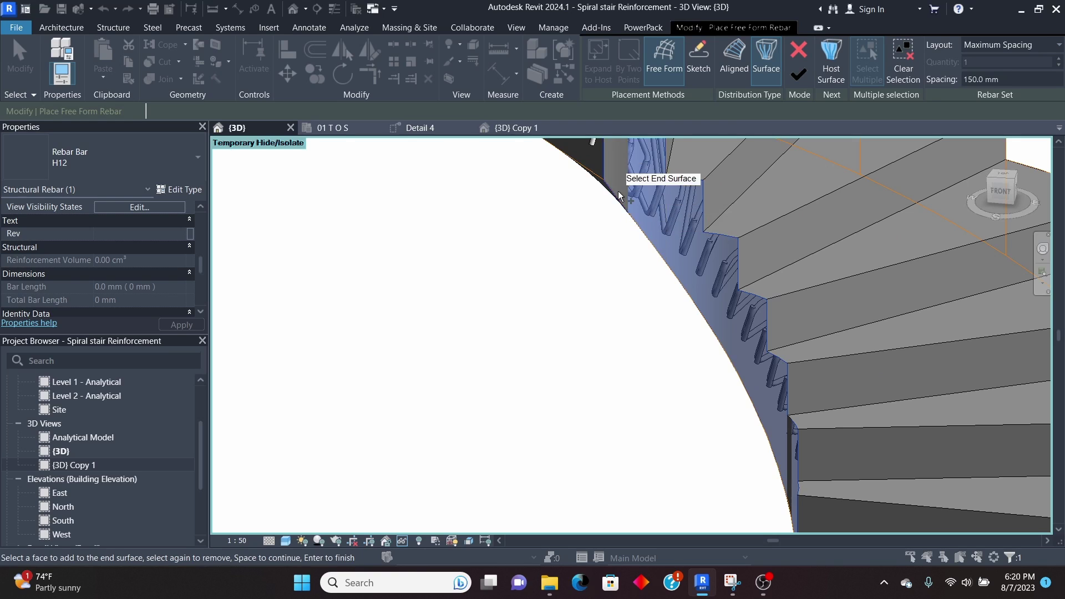
scroll(661, 214, down, 5)
scroll(692, 197, up, 5)
scroll(692, 197, down, 5)
shift+middle_drag(692, 198, 618, 212)
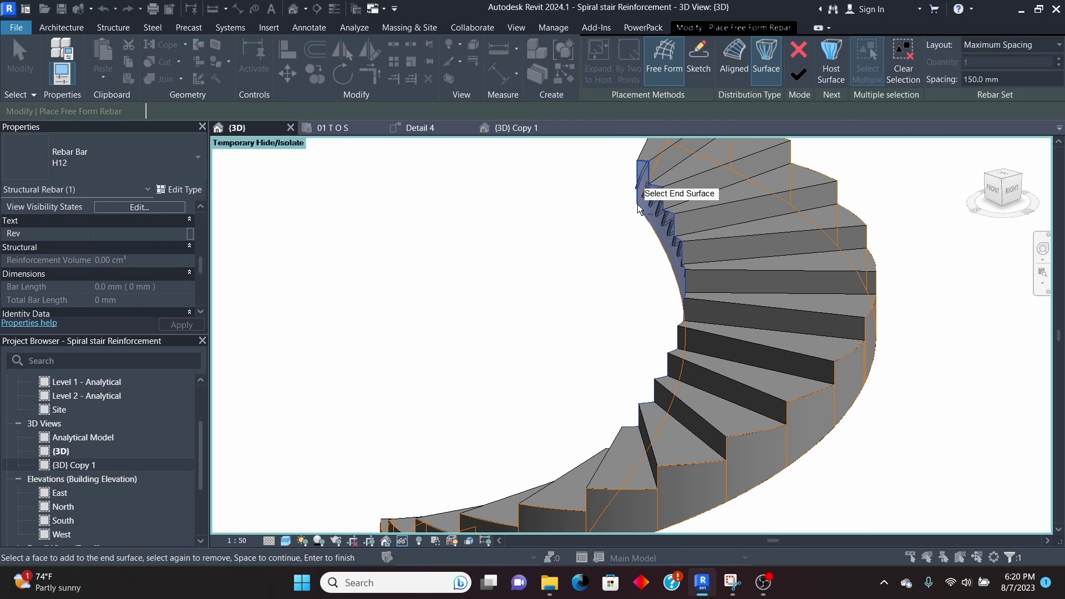
scroll(646, 200, up, 5)
scroll(594, 173, down, 5)
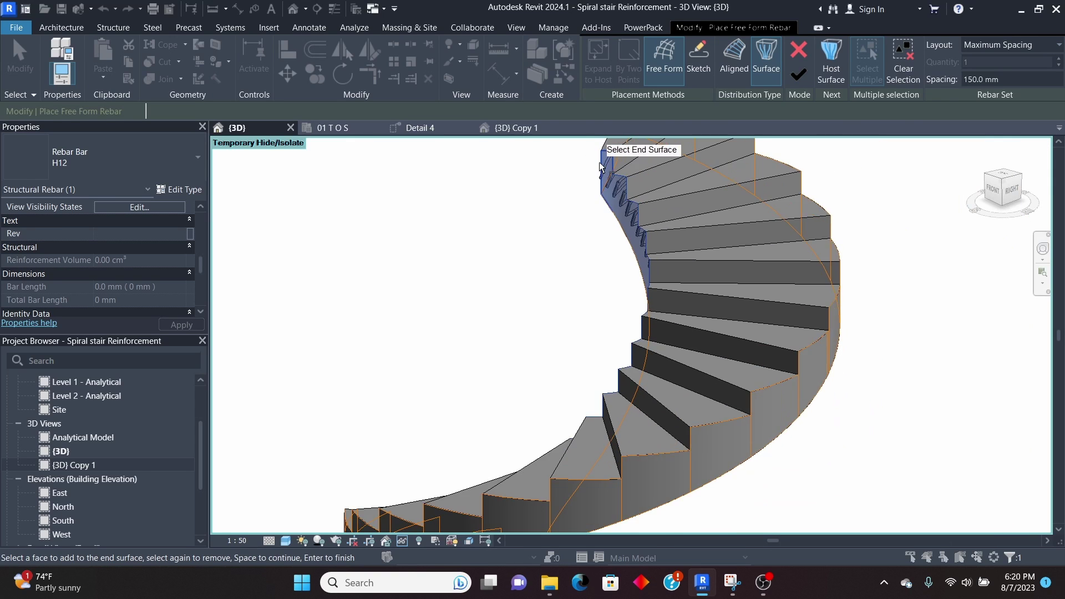
shift+middle_drag(562, 244, 864, 270)
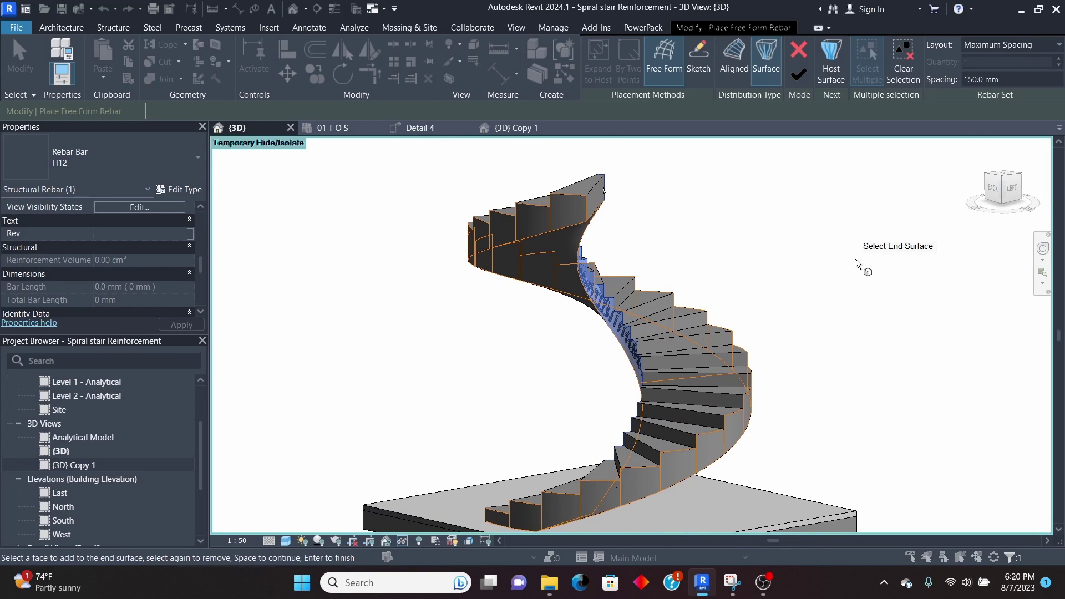
- Use the Maximum Spacing layout at 150 mm, finish the H12 surface-distributed set, and end the rebar placement
click(1059, 47)
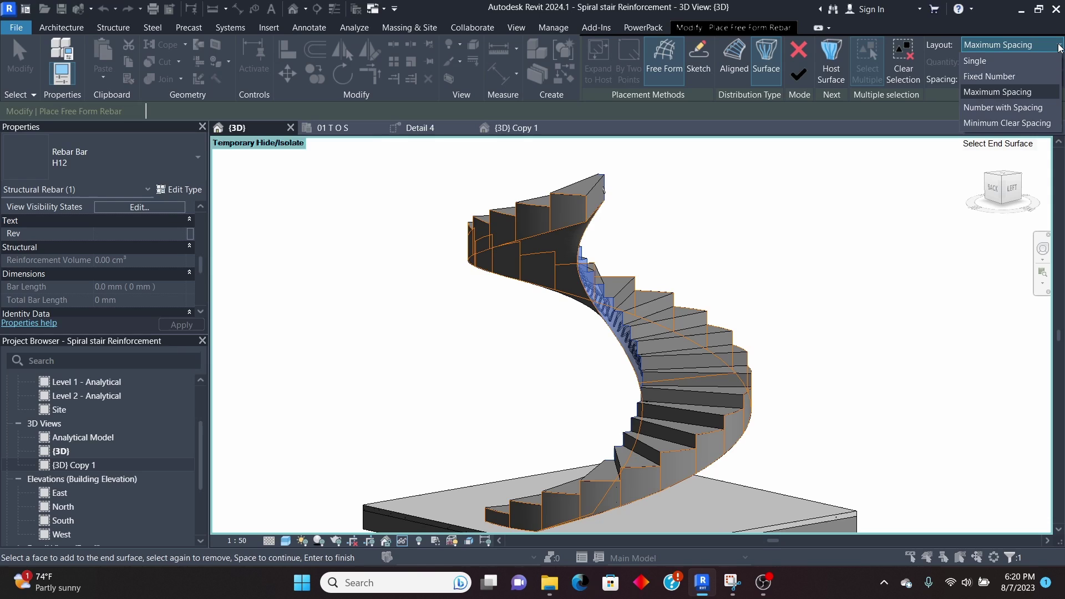
click(1004, 91)
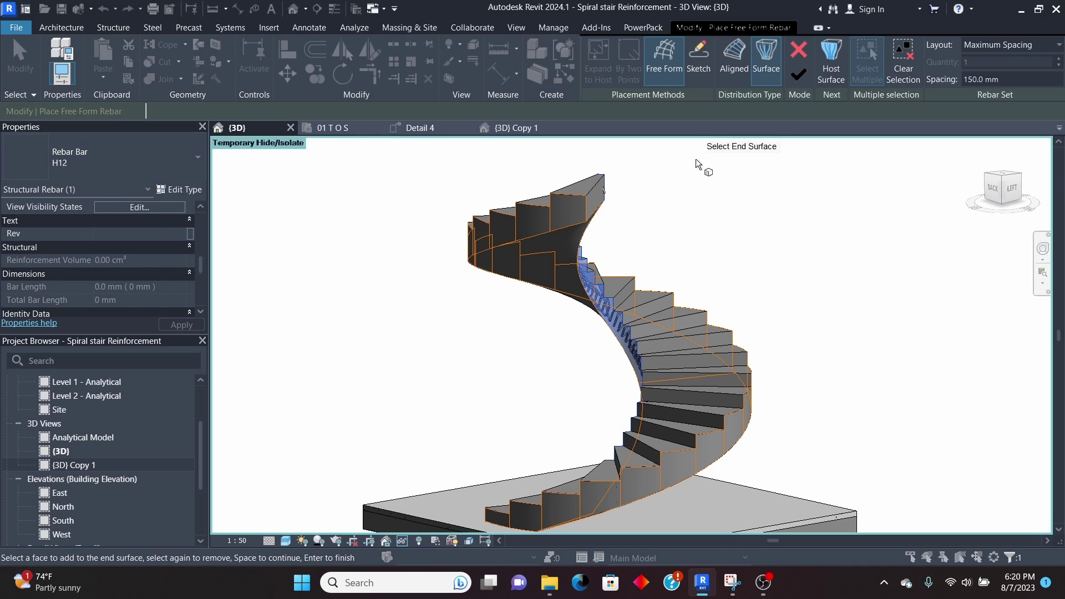
scroll(791, 189, down, 2)
shift+middle_drag(791, 189, 613, 256)
scroll(616, 250, up, 3)
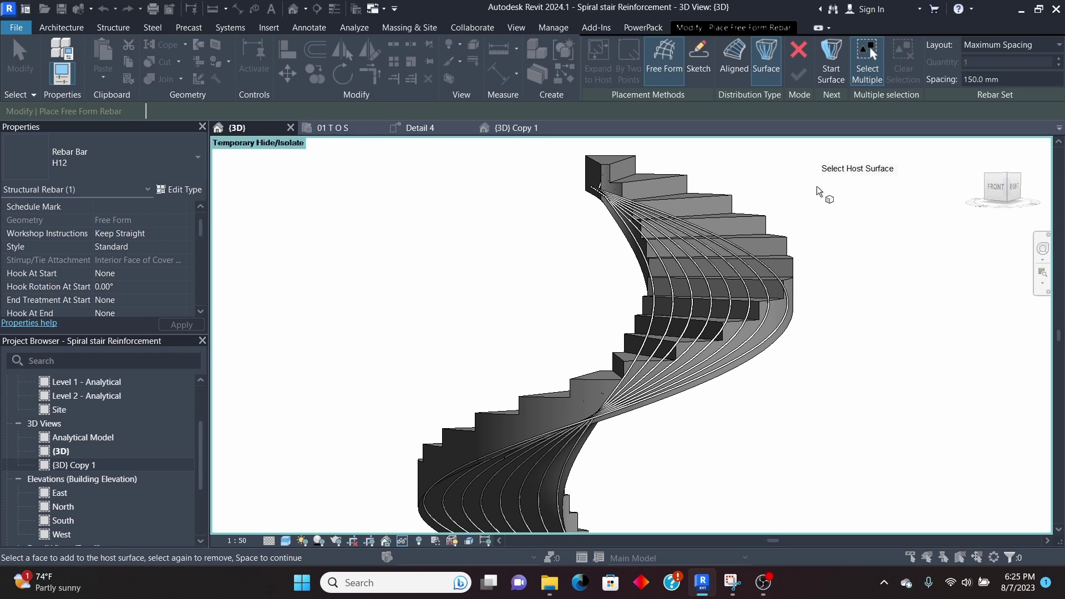
scroll(605, 200, down, 3)
shift+middle_drag(557, 245, 730, 191)
scroll(667, 215, up, 3)
scroll(667, 215, up, 3)
scroll(677, 222, down, 4)
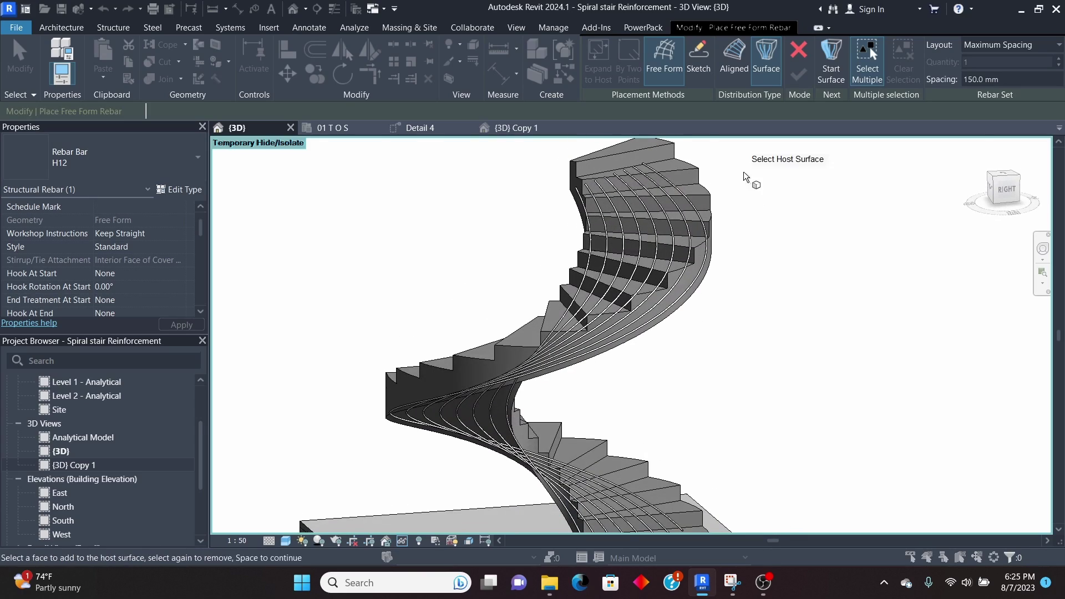
right_click(738, 166)
click(755, 172)
- Select the new H12 set along the stair and inspect its bars over the whole flight and up close
scroll(703, 224, up, 2)
scroll(703, 223, up, 4)
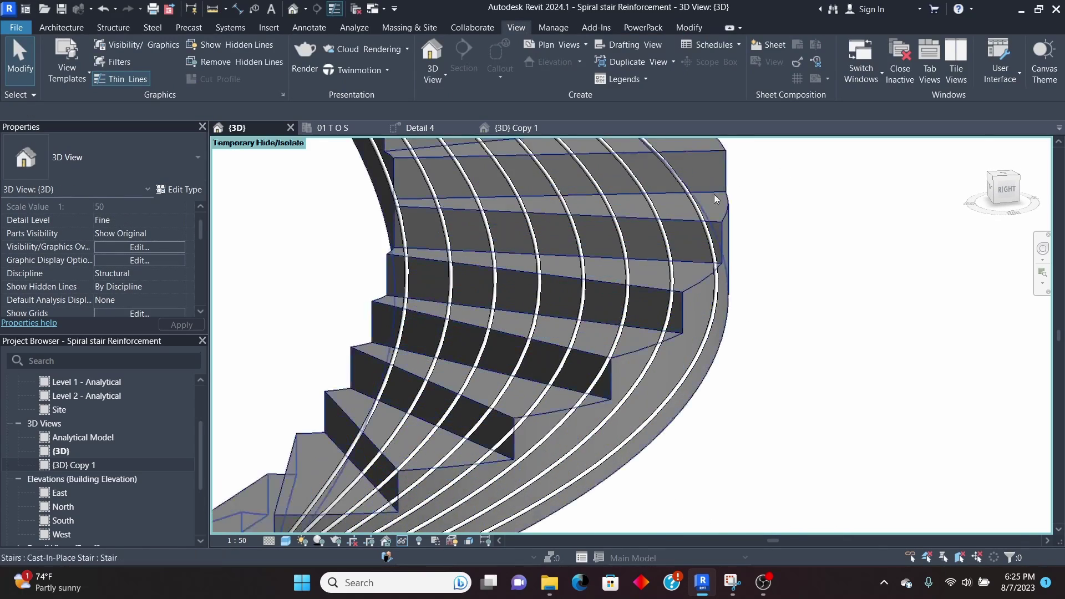
click(694, 243)
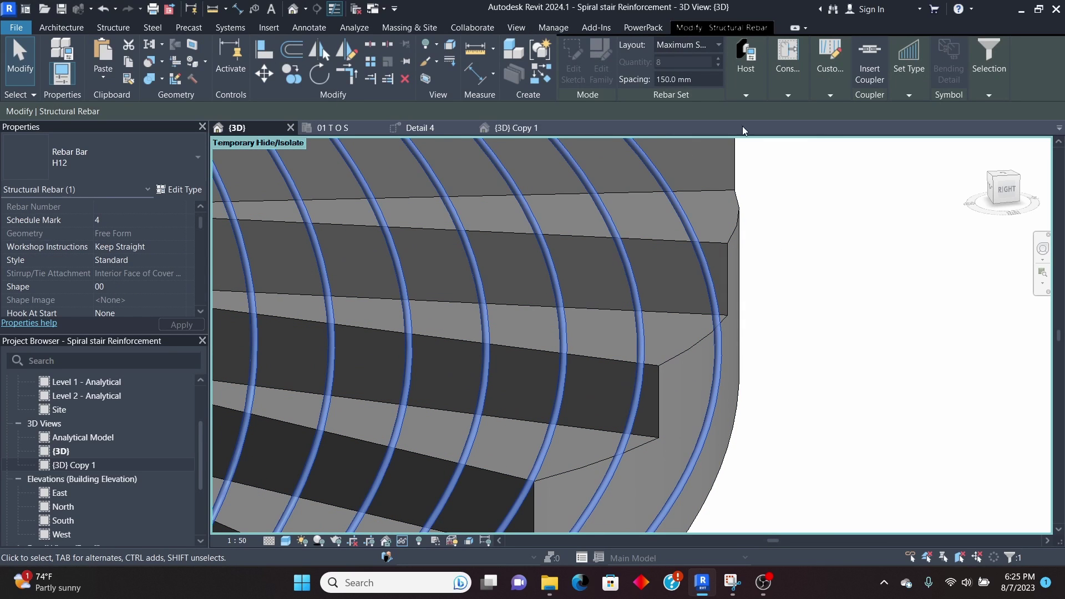
key(z)
key(f)
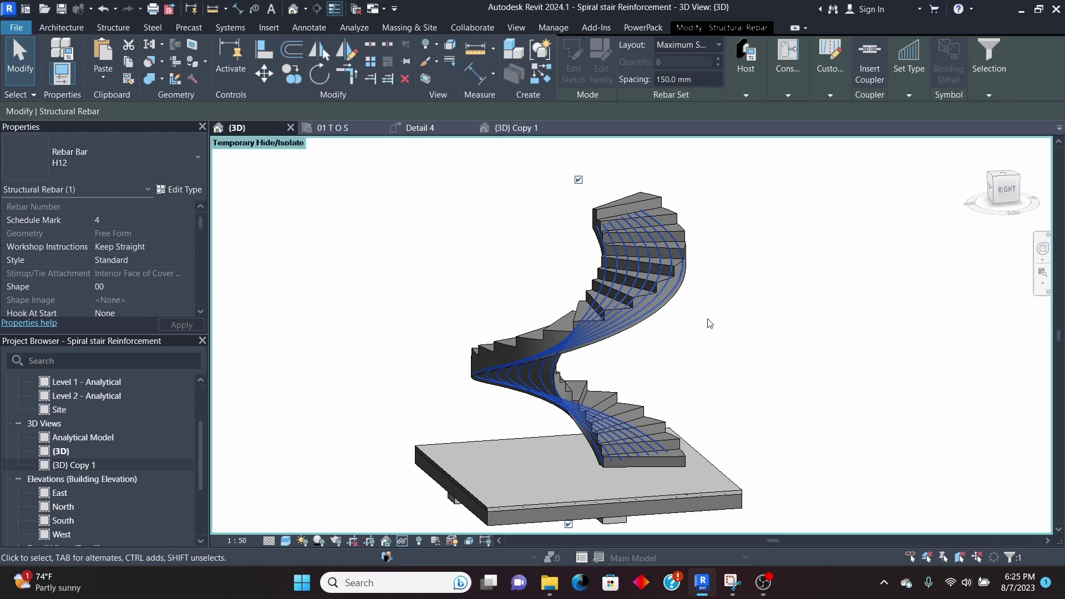
key(Escape)
scroll(638, 240, up, 5)
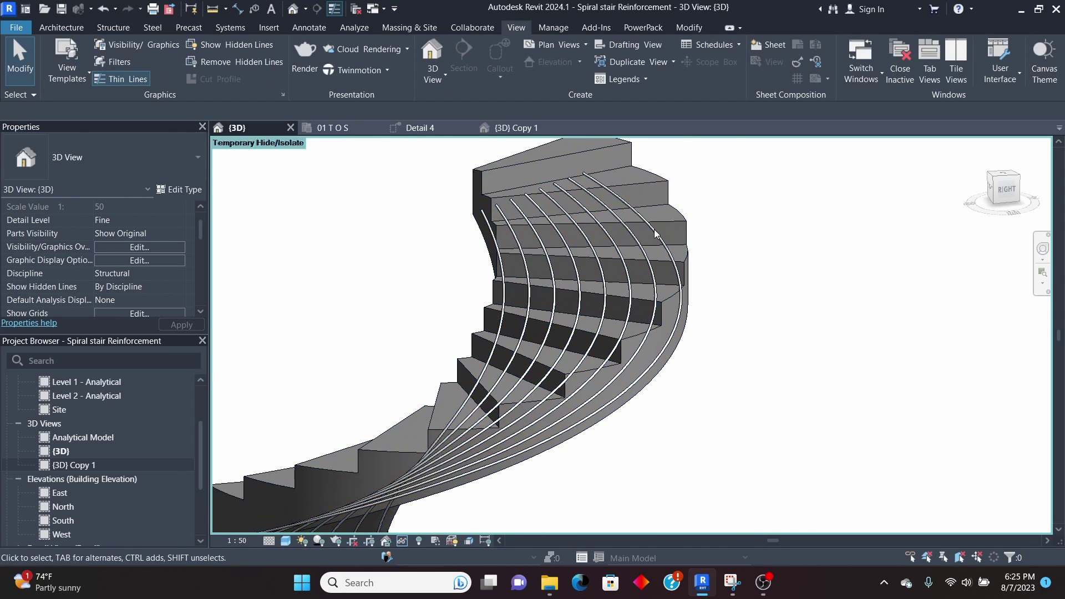
- Compare the reinforcement in the {3D} Copy 1 and Detail 4 views, and return to the {3D} view
click(509, 130)
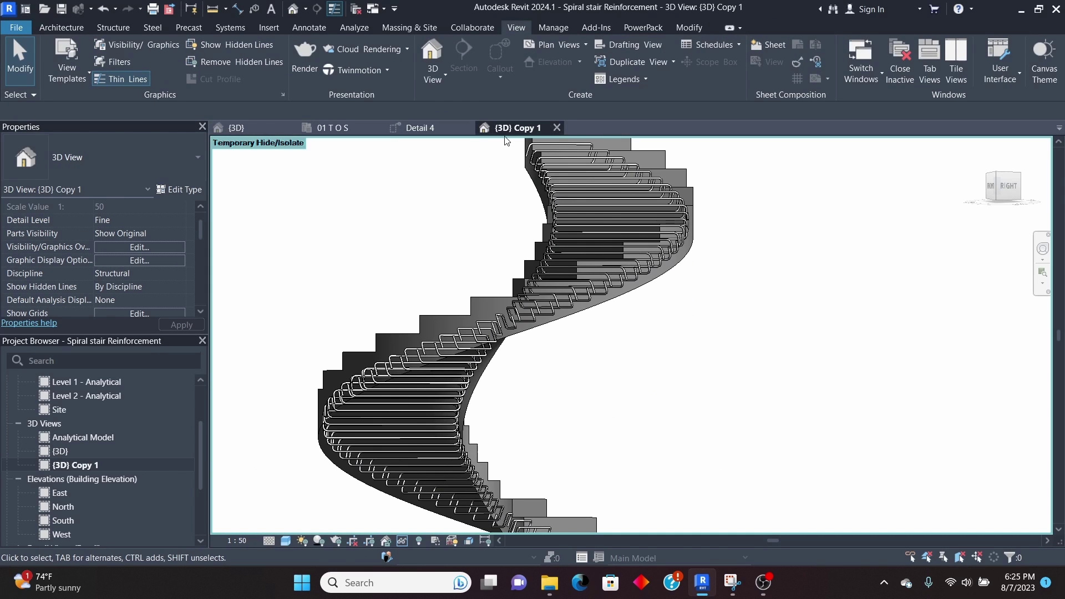
click(422, 128)
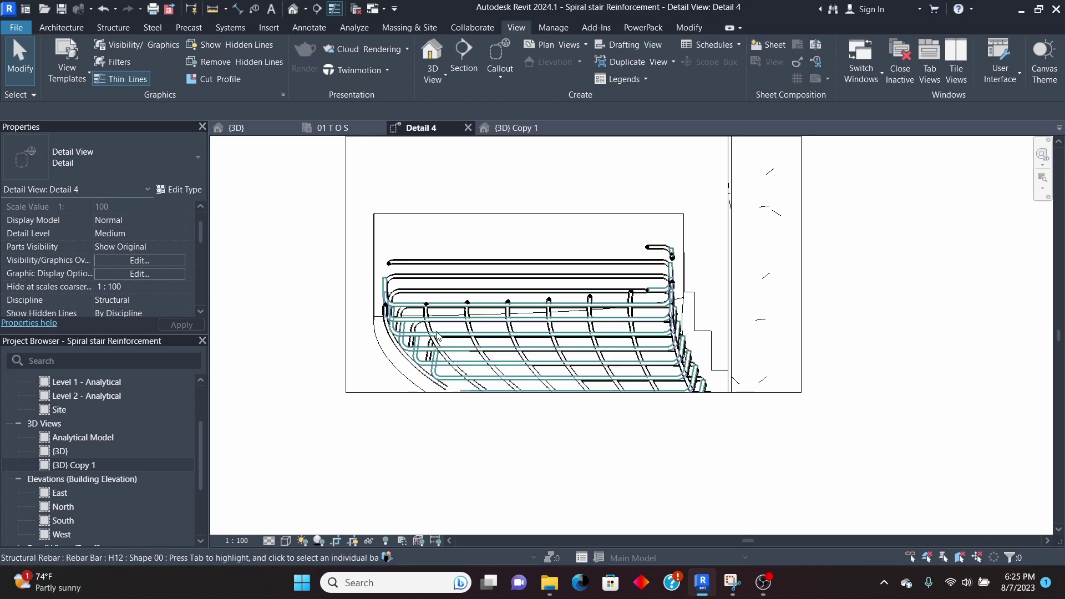
click(267, 126)
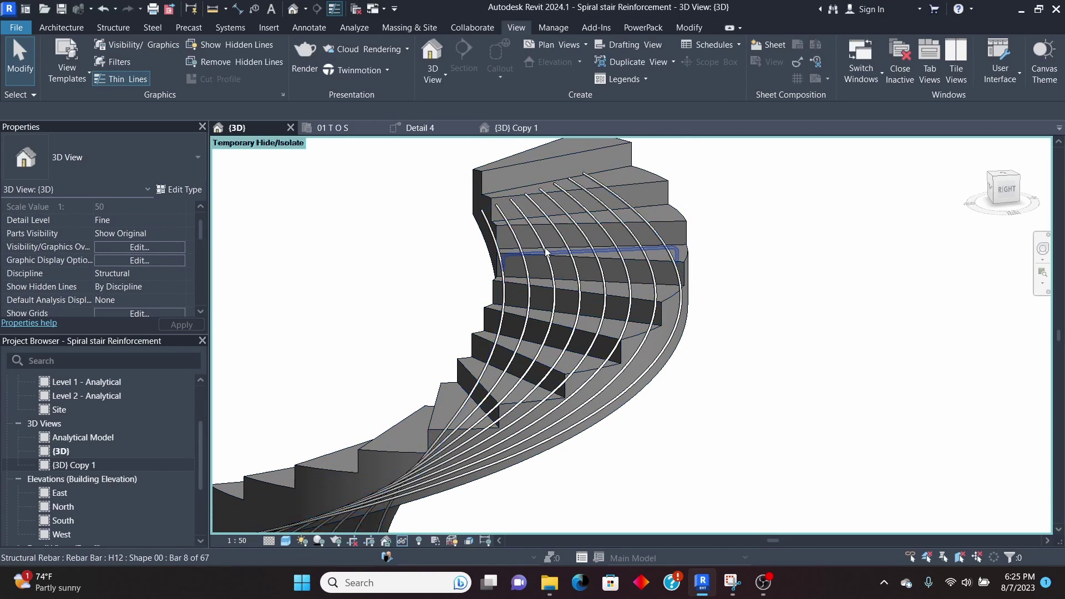
scroll(662, 242, up, 2)
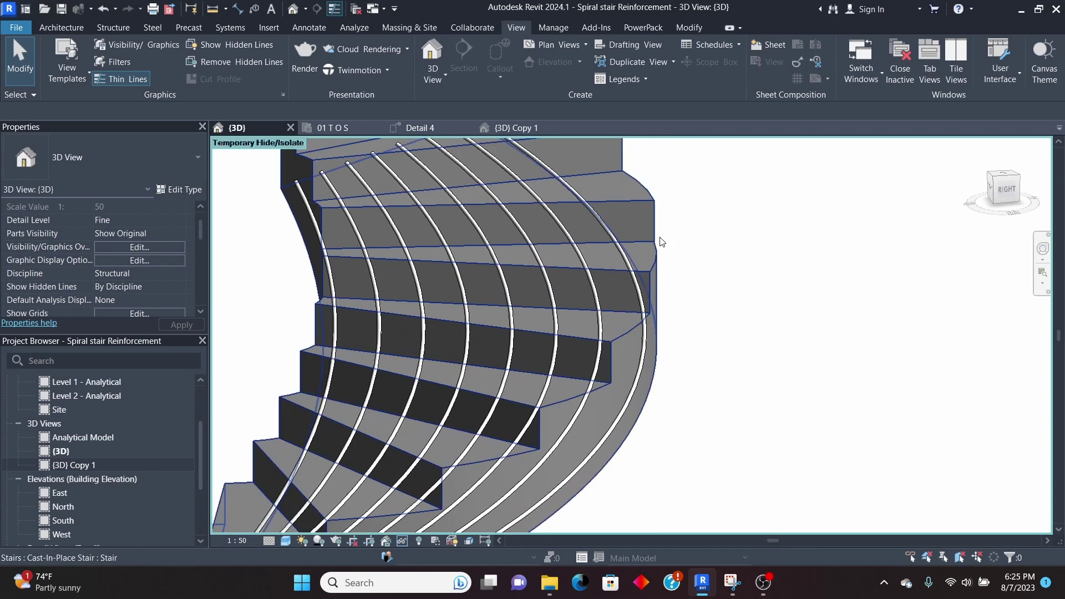
- Copy the H12 set running along the flight and paste it aligned to the same place in the Detail 4 view
click(619, 252)
shift+middle_drag(619, 252, 666, 298)
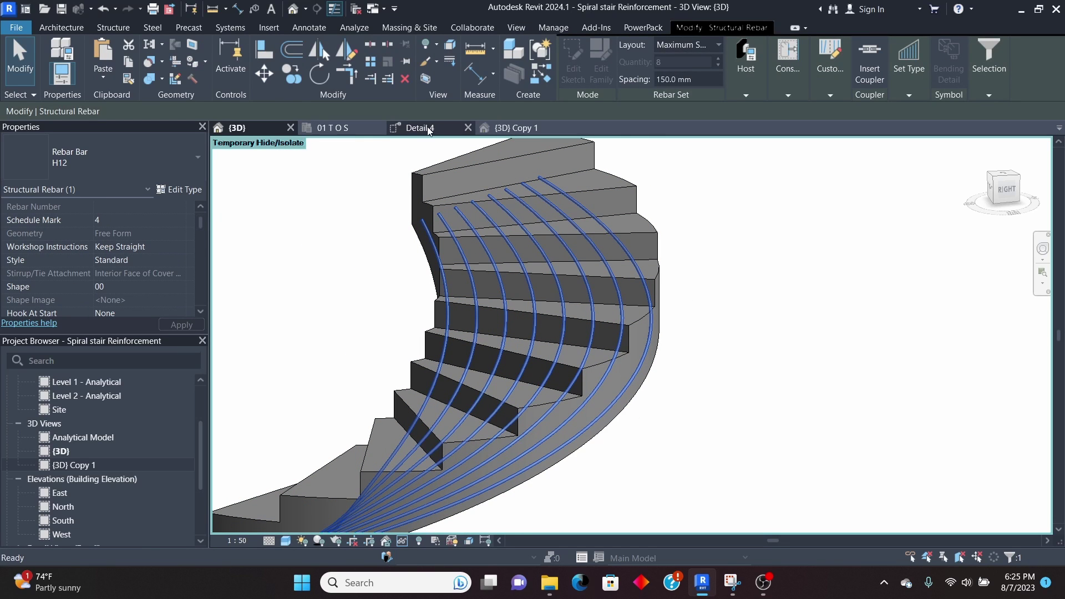
key(ctrl+Tab)
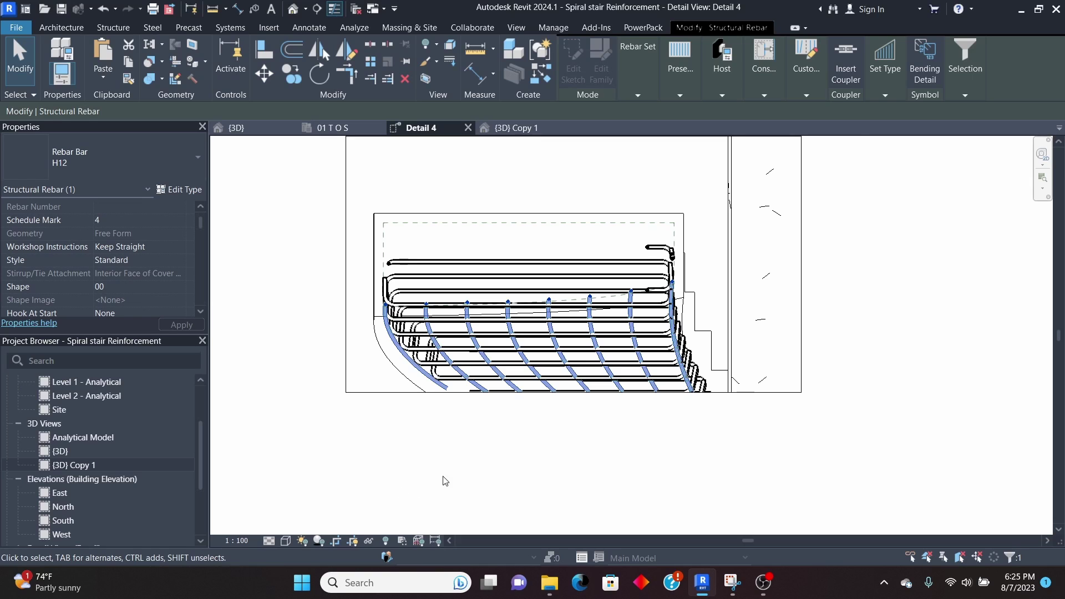
scroll(410, 355, up, 3)
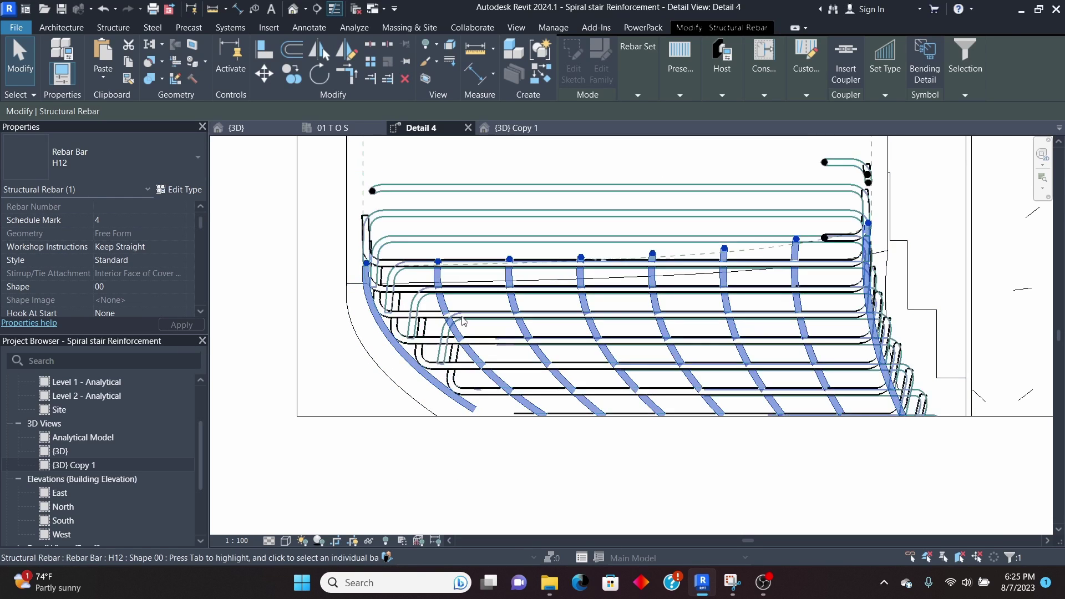
scroll(402, 366, down, 3)
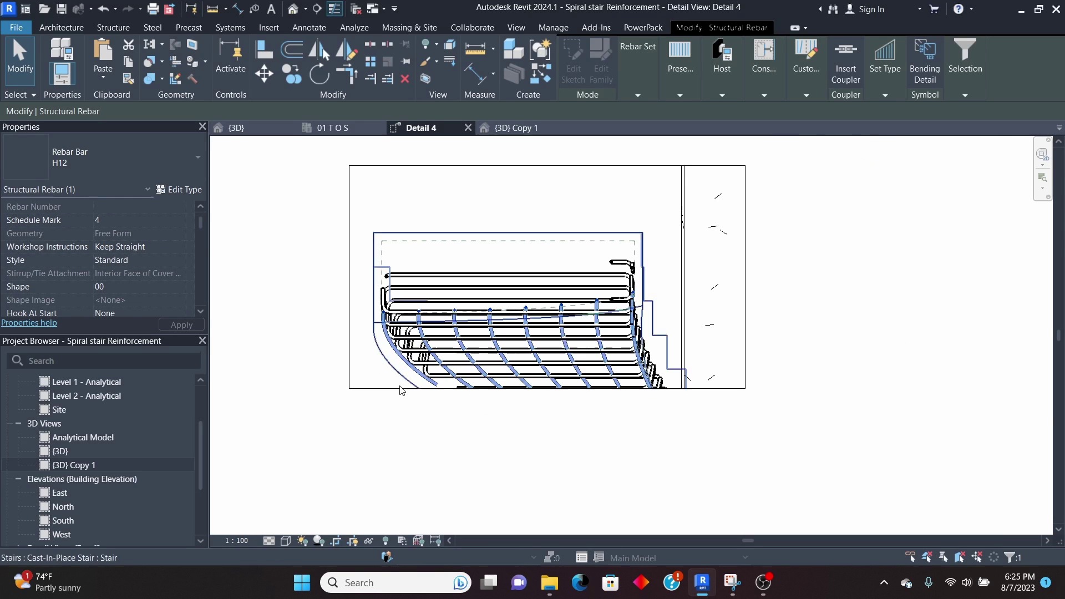
click(126, 62)
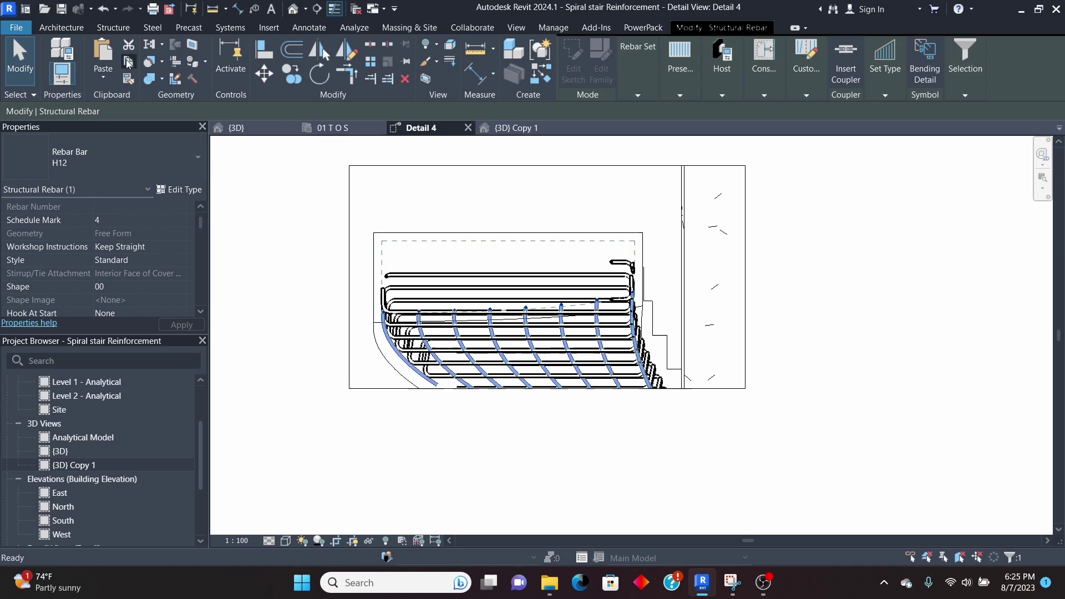
click(104, 79)
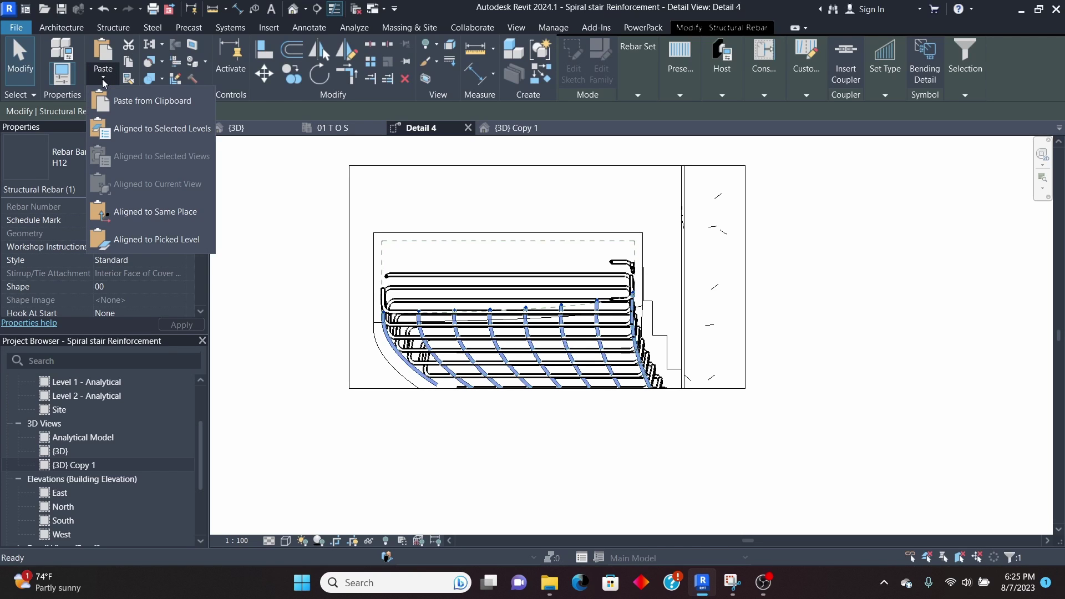
click(150, 213)
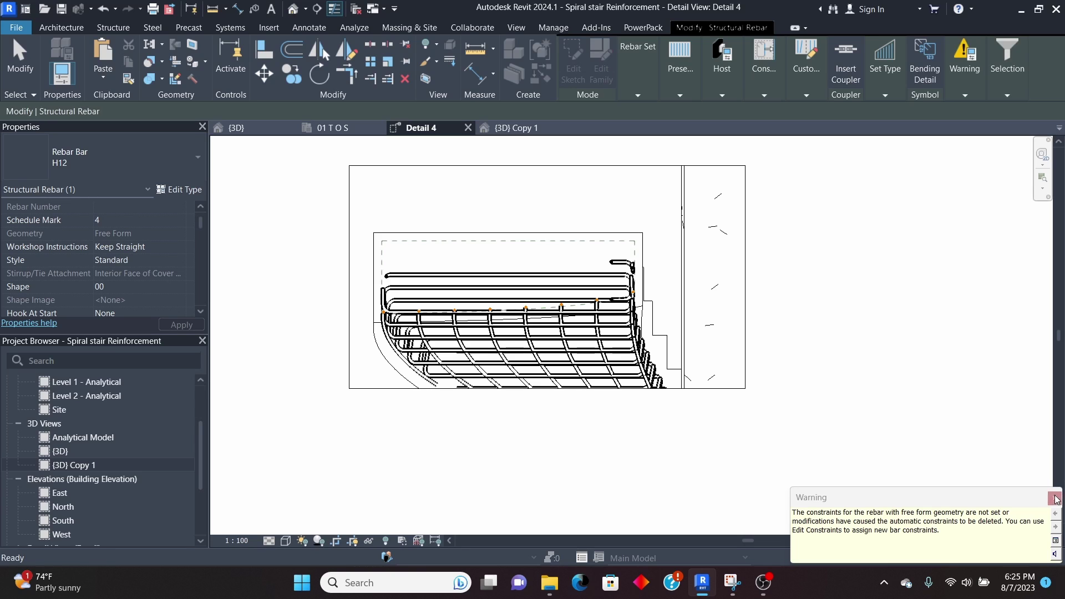
click(1056, 499)
- Move the pasted H12 set upward in Detail 4 to the upper bars of the stair reinforcement
scroll(552, 345, up, 2)
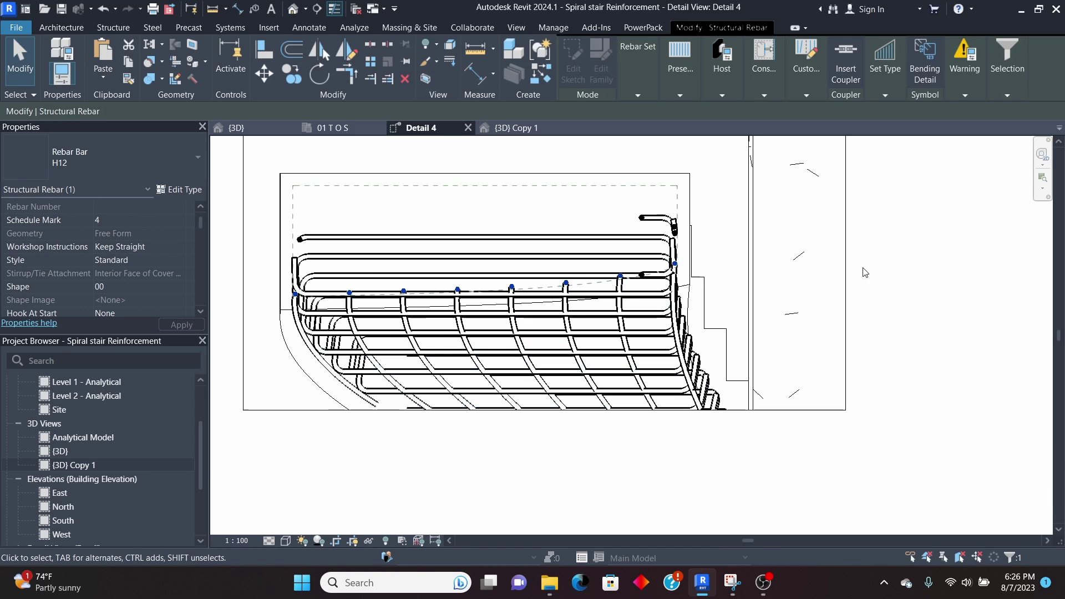
click(888, 277)
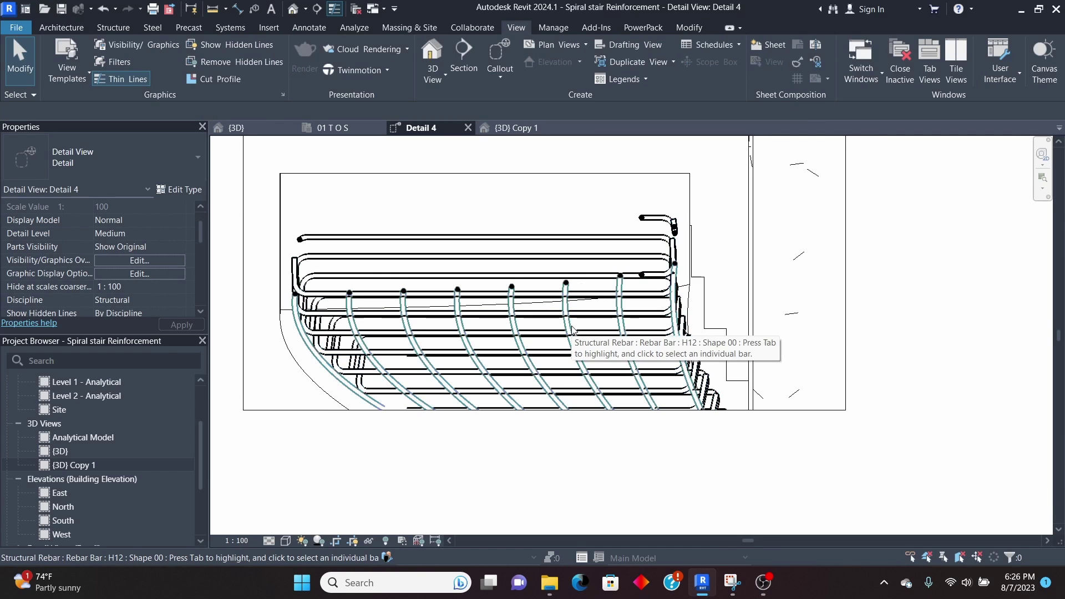
click(489, 359)
scroll(488, 359, down, 3)
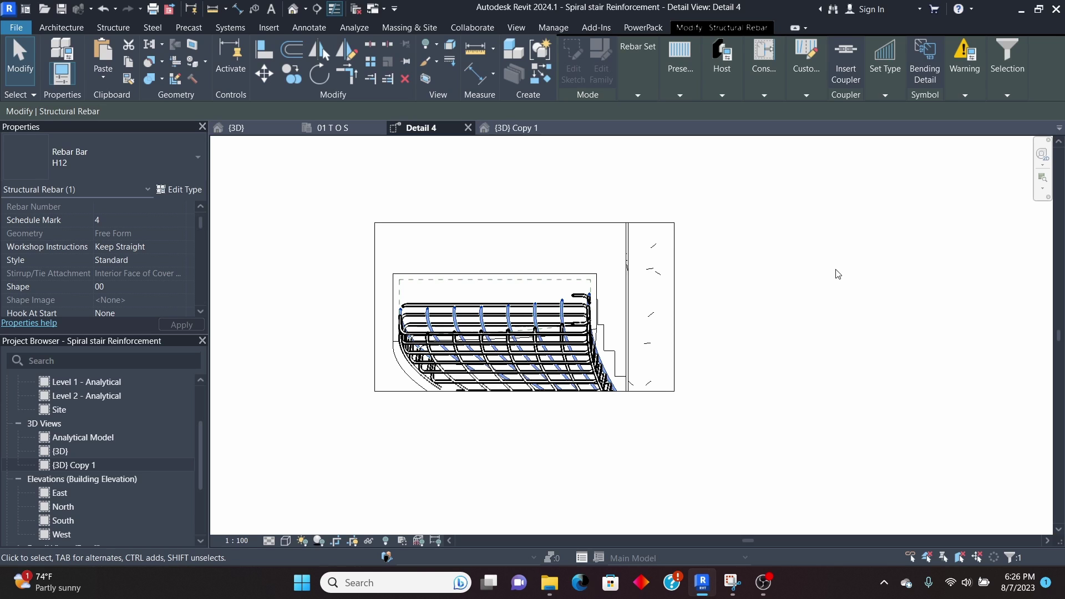
scroll(532, 305, up, 4)
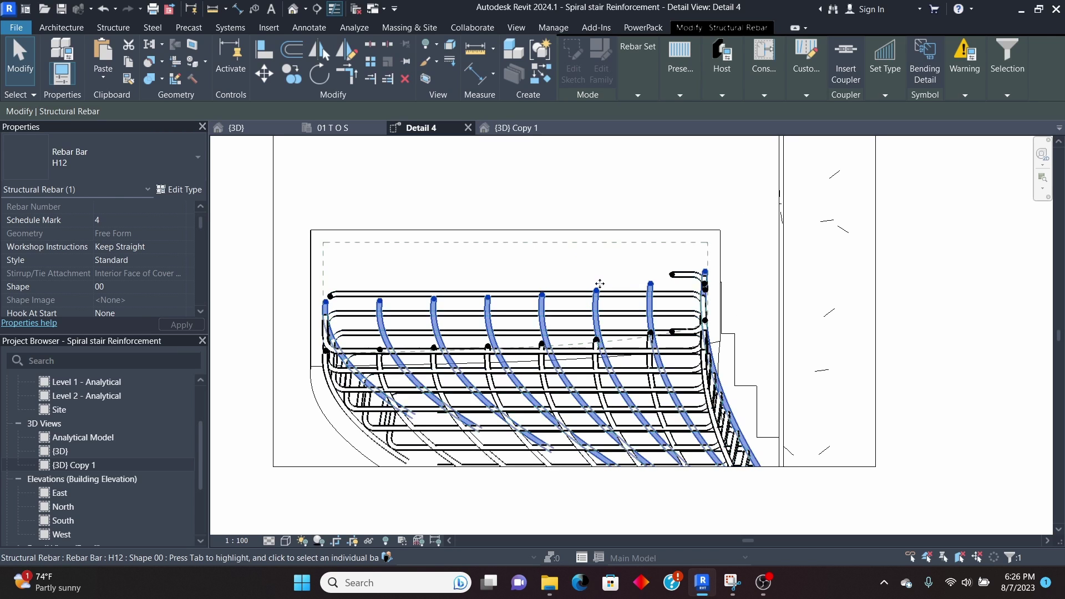
scroll(509, 281, down, 3)
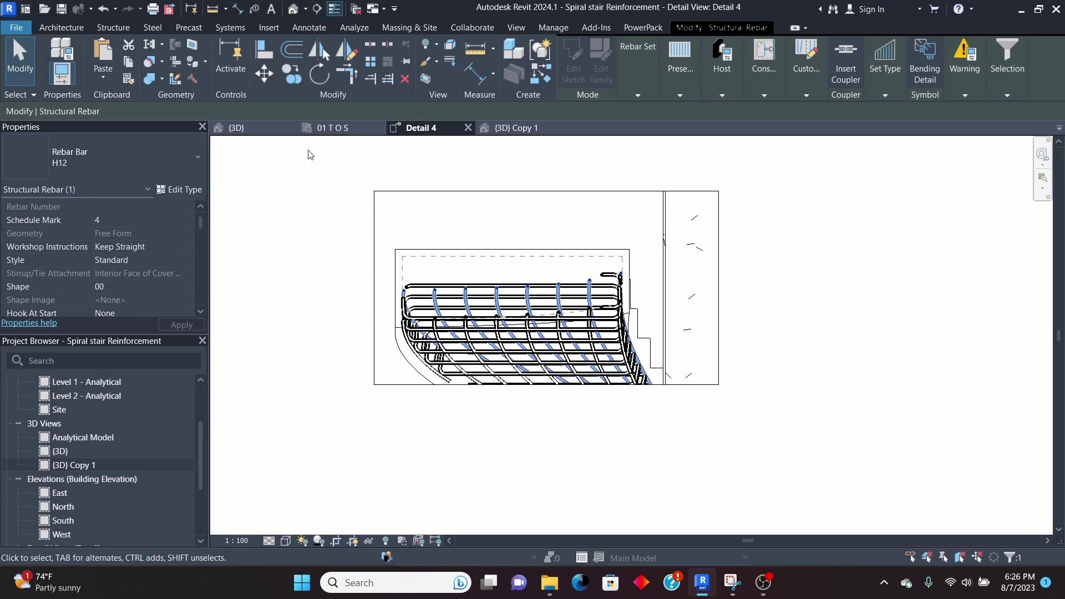
- Inspect the original and copied H12 sets along the whole spiral in the {3D} view
click(237, 129)
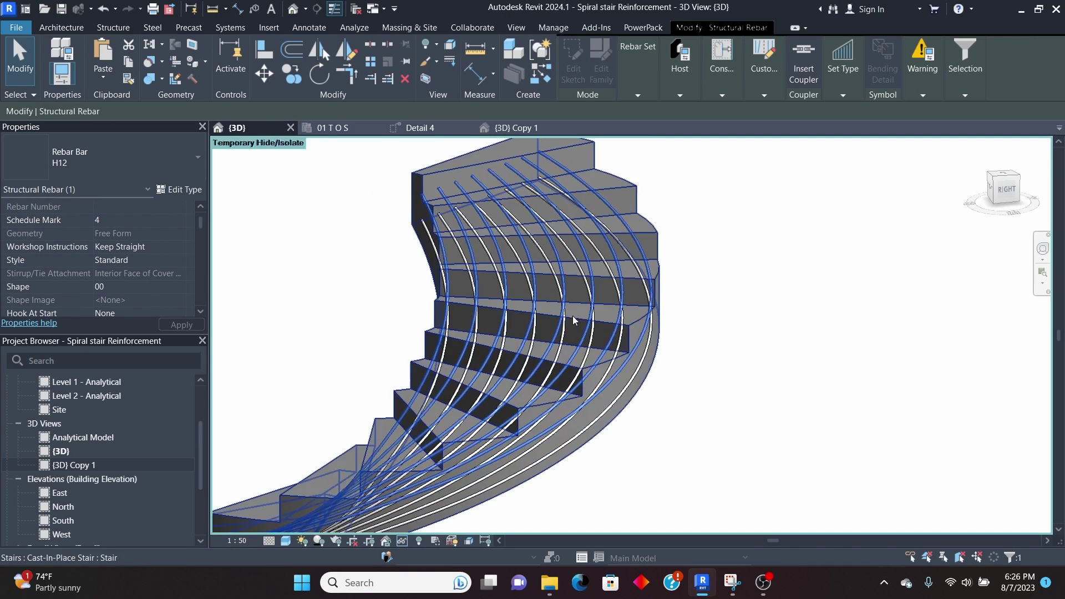
shift+middle_drag(790, 330, 654, 270)
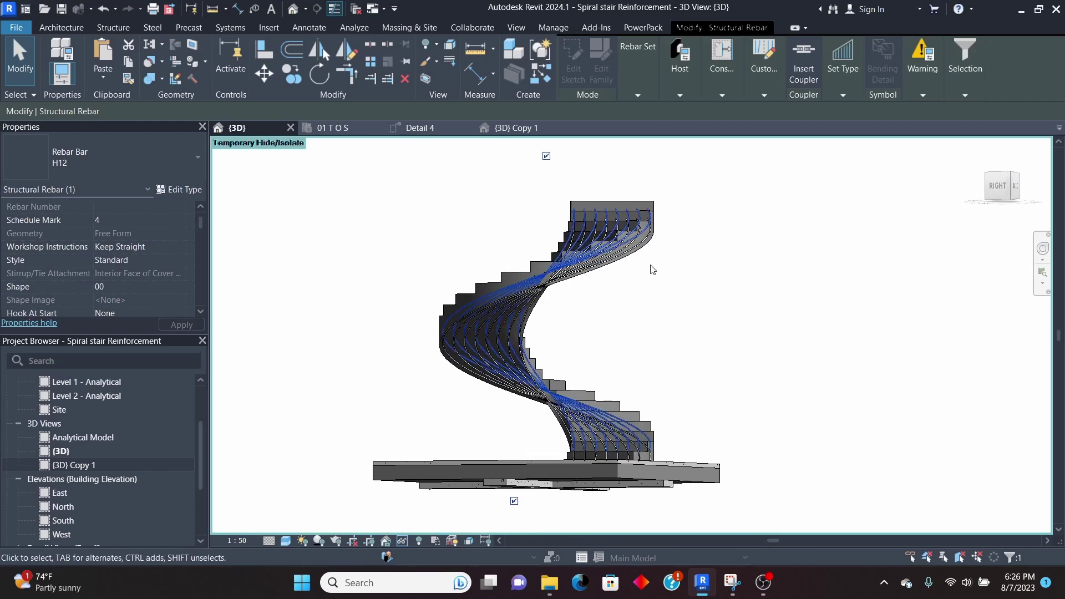
click(451, 241)
mouse_move(464, 244)
shift+middle_down()
mouse_move(475, 264)
mouse_move(465, 248)
shift+middle_up()
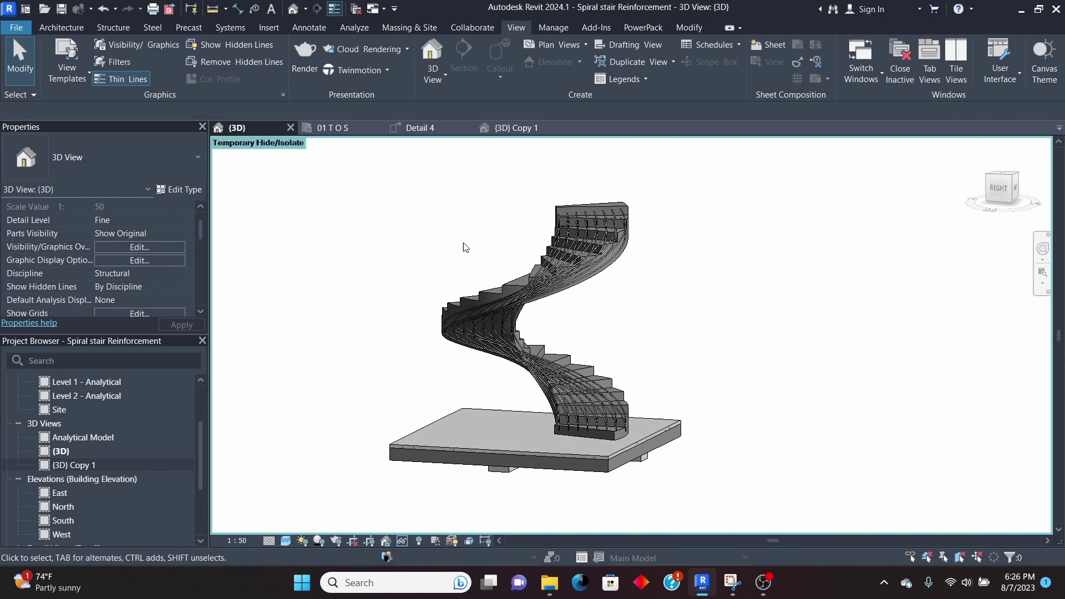
drag(408, 177, 411, 234)
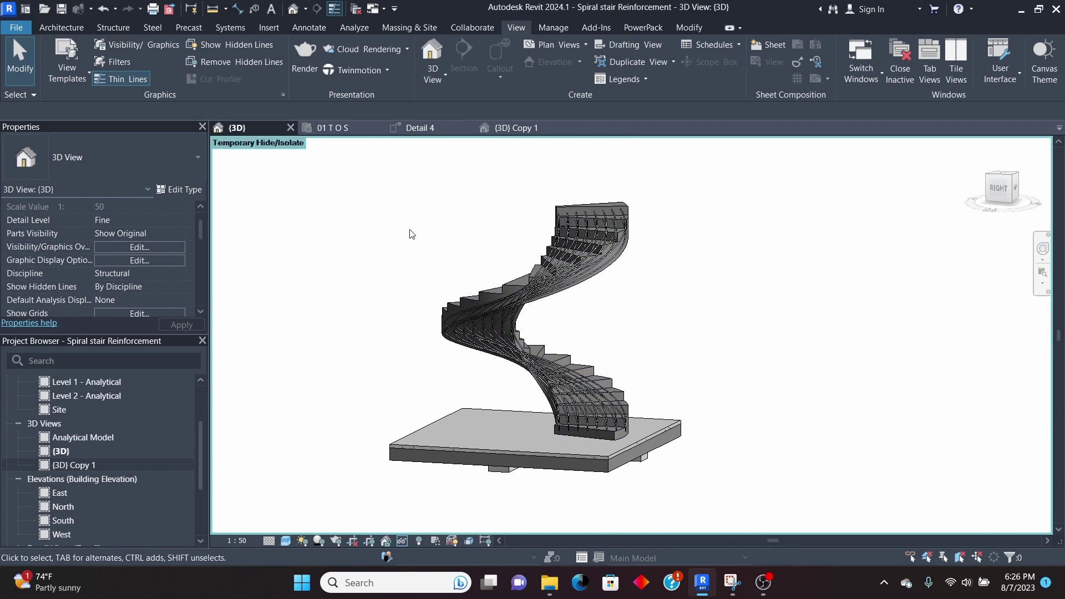
- Select the whole stair in the {3D} Copy 1 view and filter the selection to Structural Rebar only
click(516, 129)
drag(424, 204, 694, 505)
shift+middle_drag(695, 505, 760, 427)
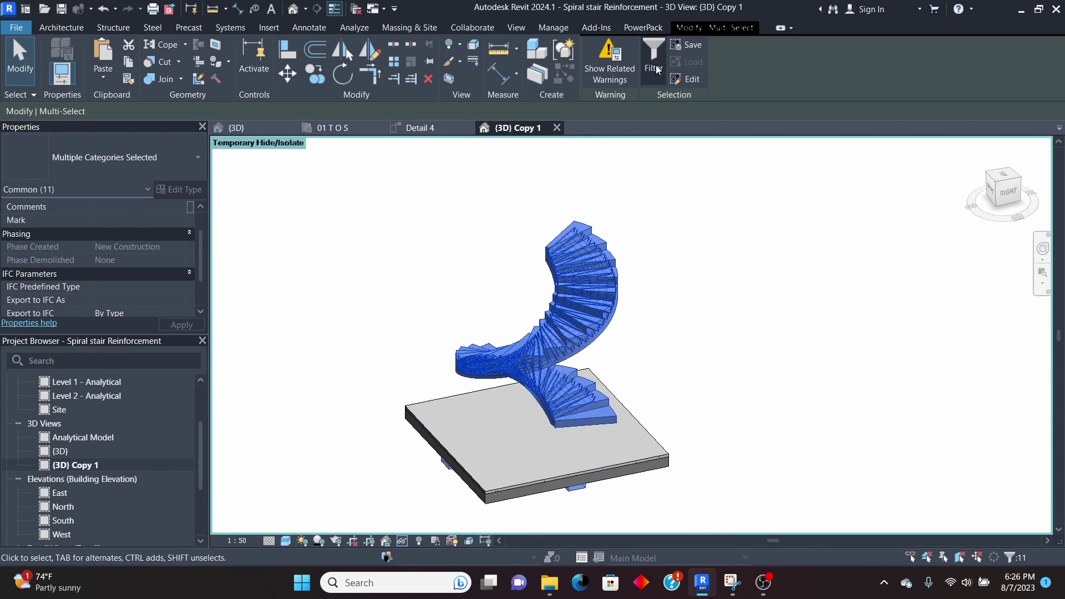
click(653, 54)
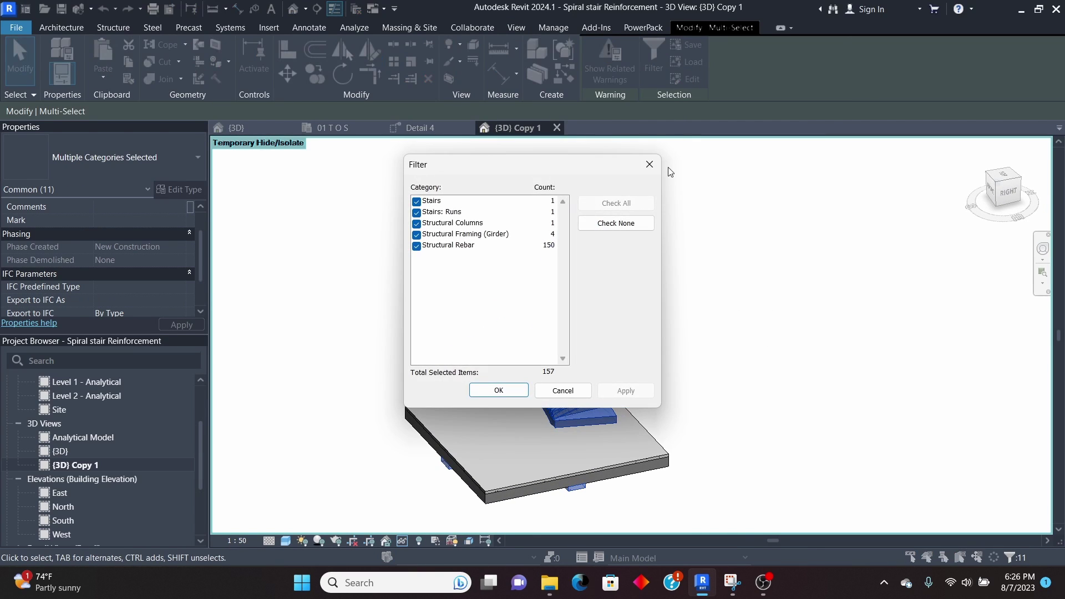
click(417, 246)
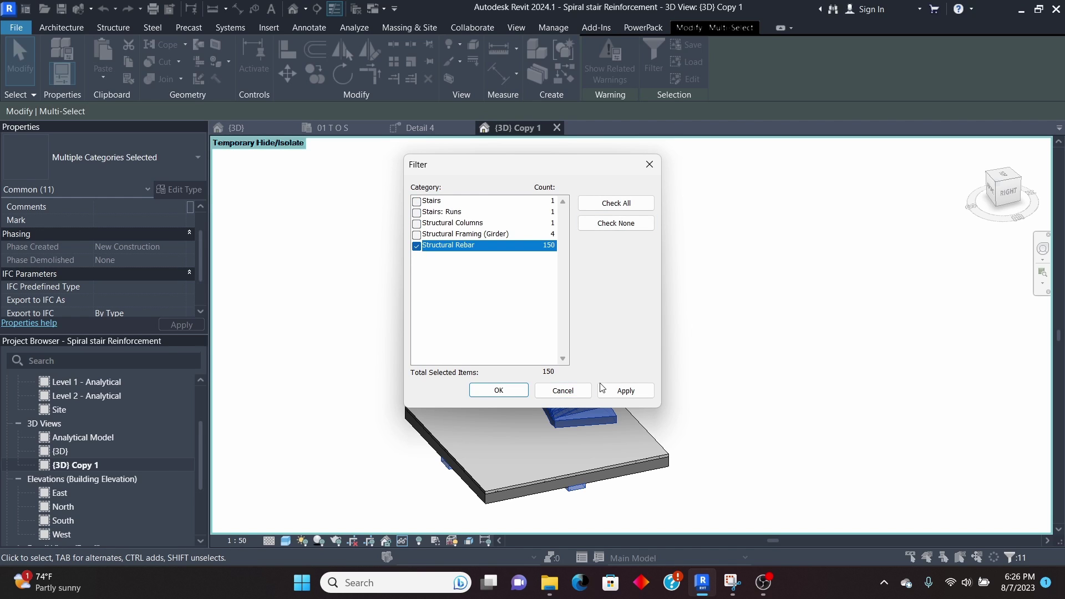
click(525, 393)
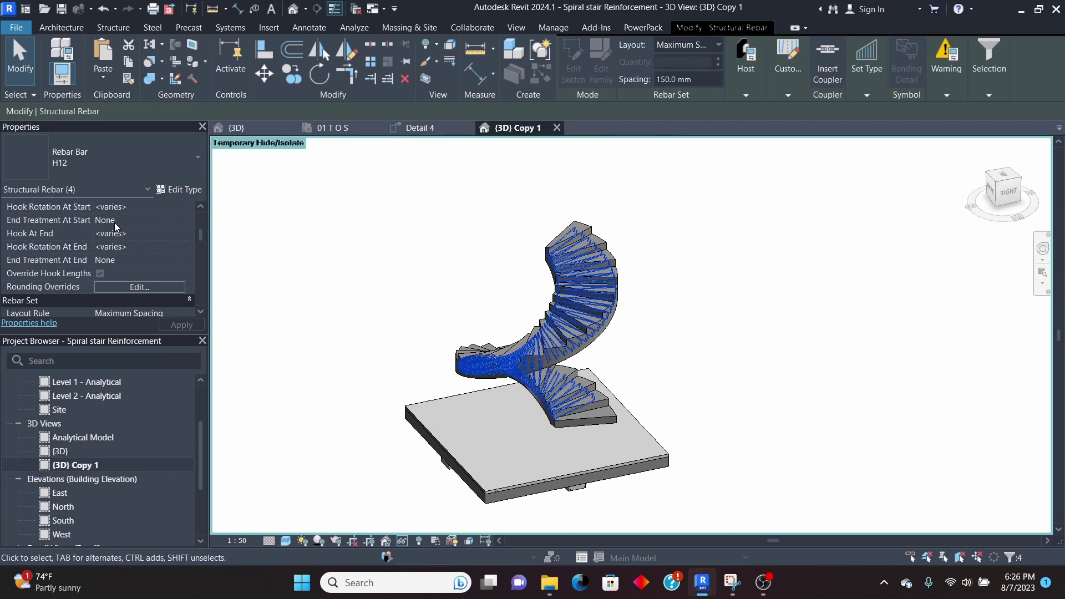
- Show the selected rebar unobscured in the {3D} Copy 1 view through its View Visibility States
scroll(120, 239, down, 1)
scroll(146, 265, down, 3)
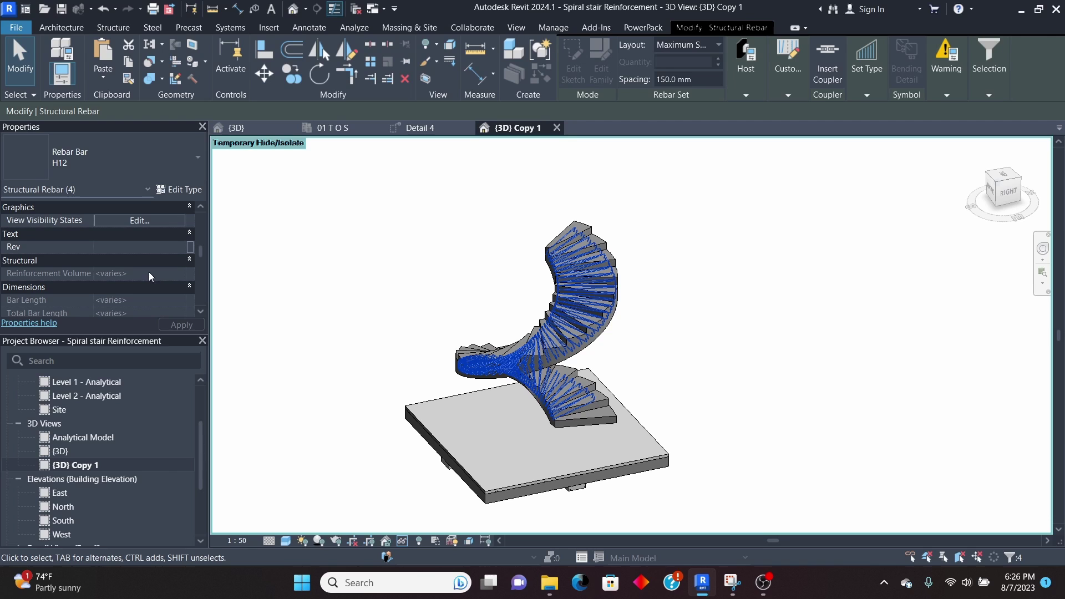
click(132, 221)
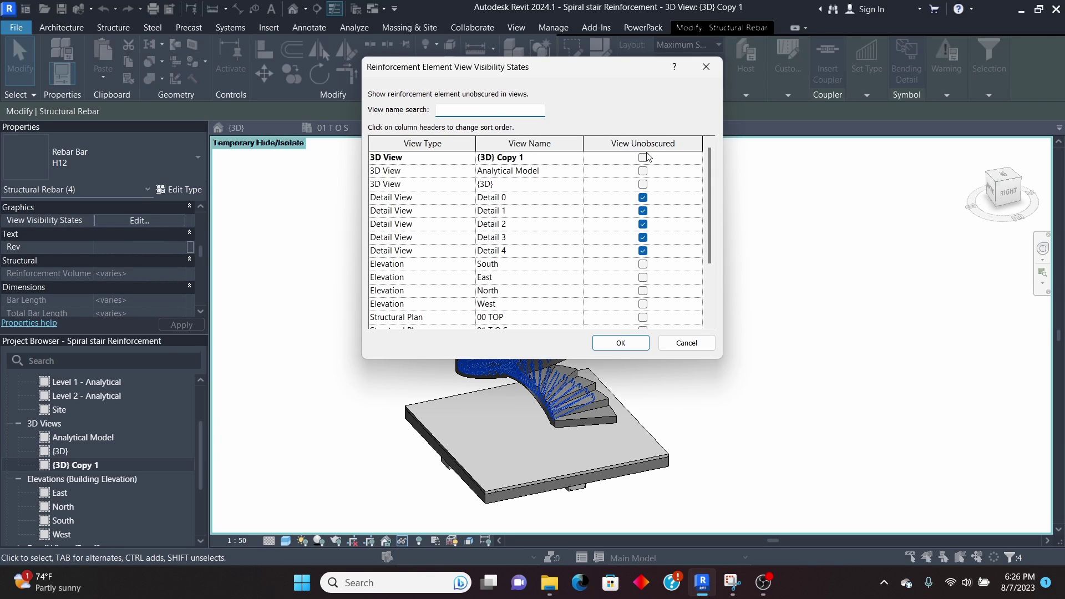
click(644, 173)
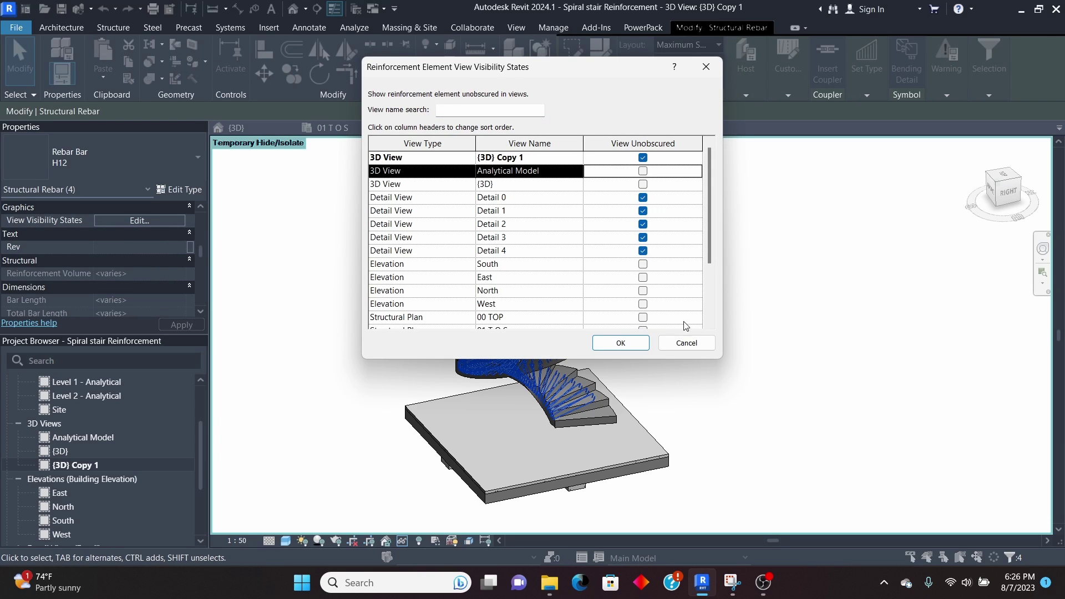
click(644, 184)
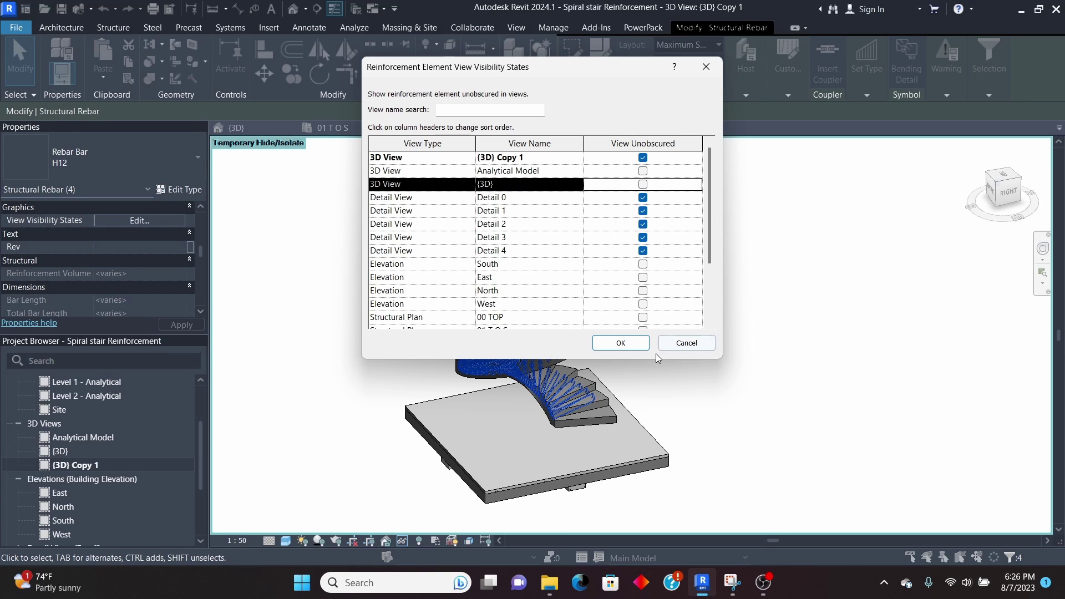
click(620, 344)
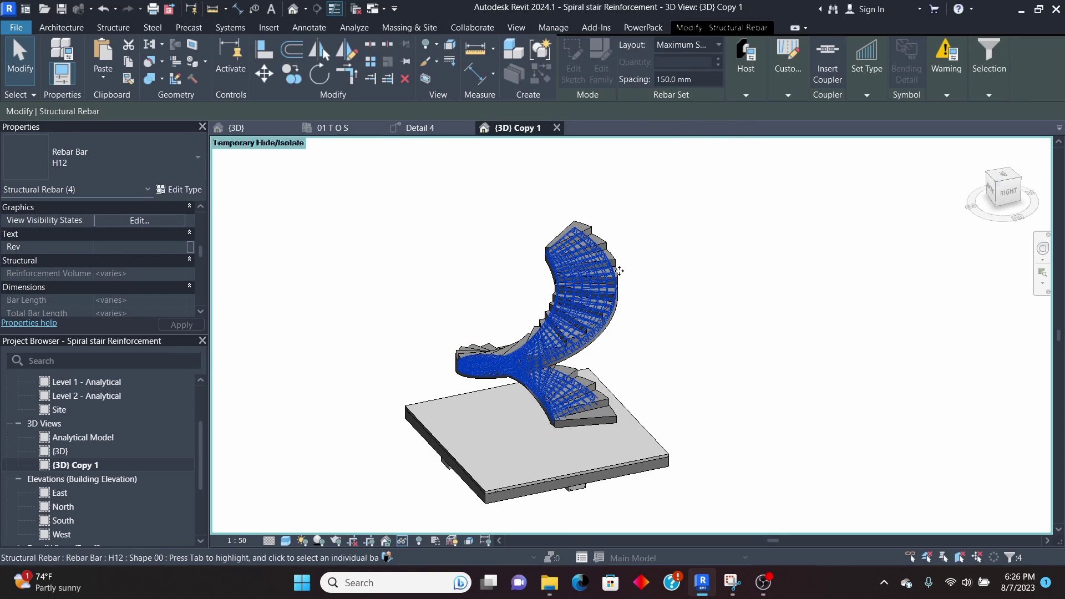
- Examine the crossing of the hooked bars and the two longitudinal H12 sets around the spiral and up close
scroll(609, 259, up, 4)
click(732, 260)
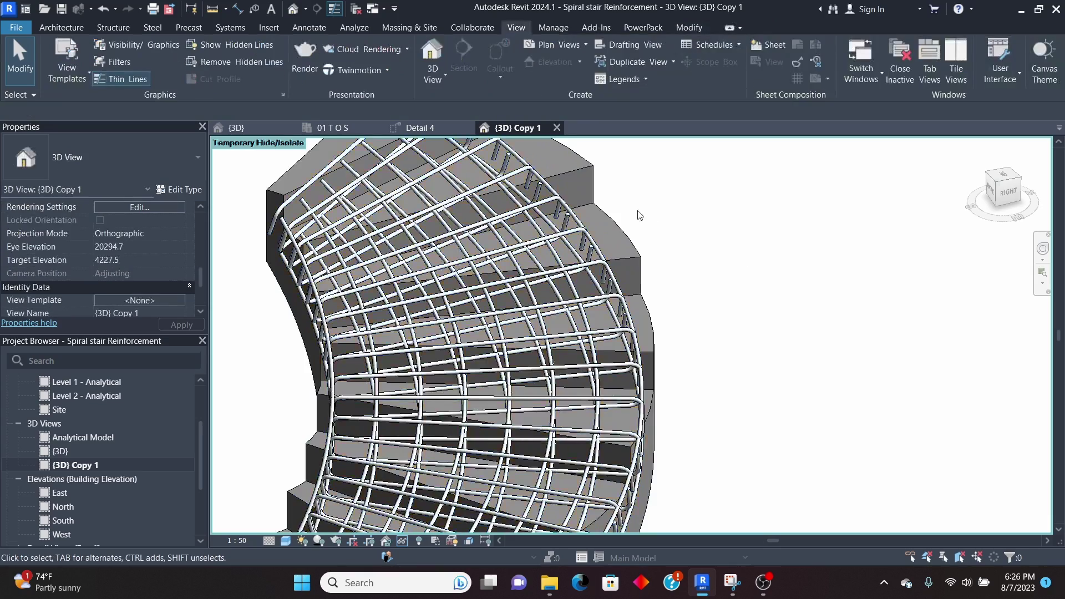
shift+middle_drag(709, 267, 739, 186)
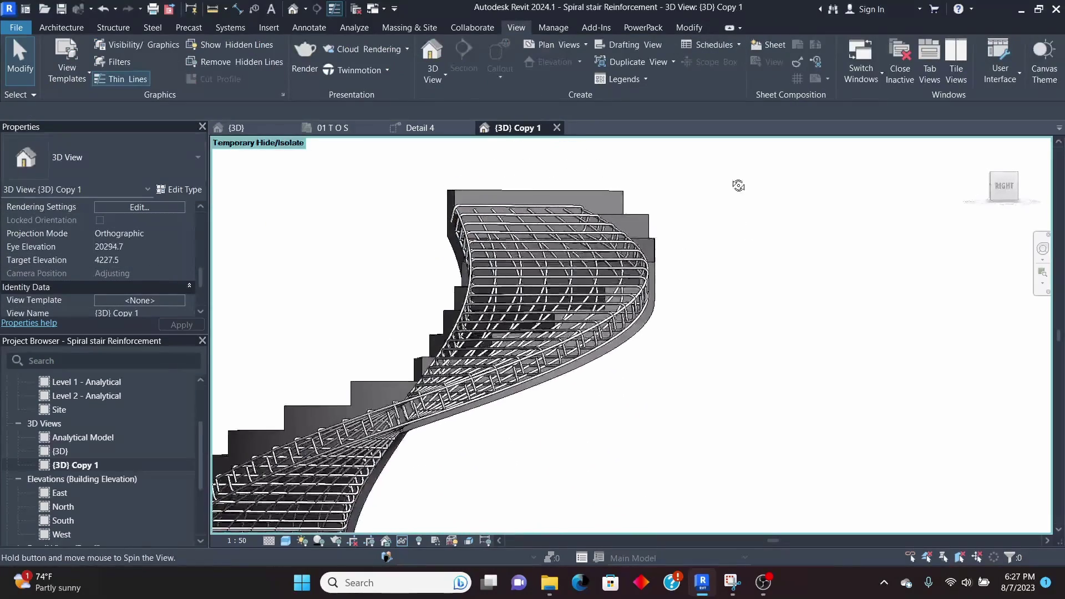
scroll(667, 322, up, 4)
scroll(718, 314, down, 3)
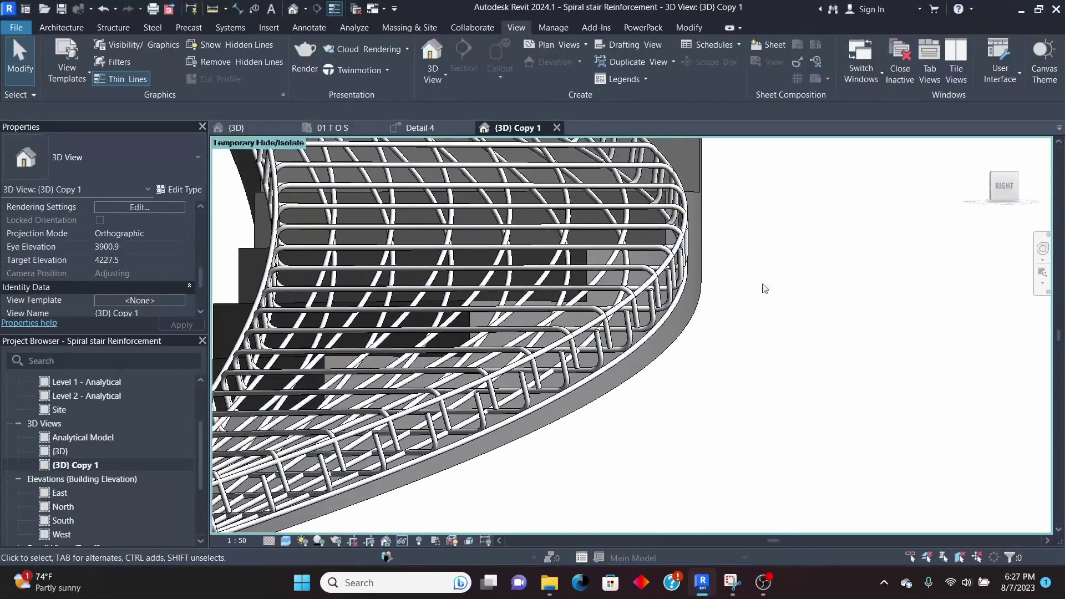
shift+middle_drag(804, 304, 792, 349)
scroll(498, 270, up, 6)
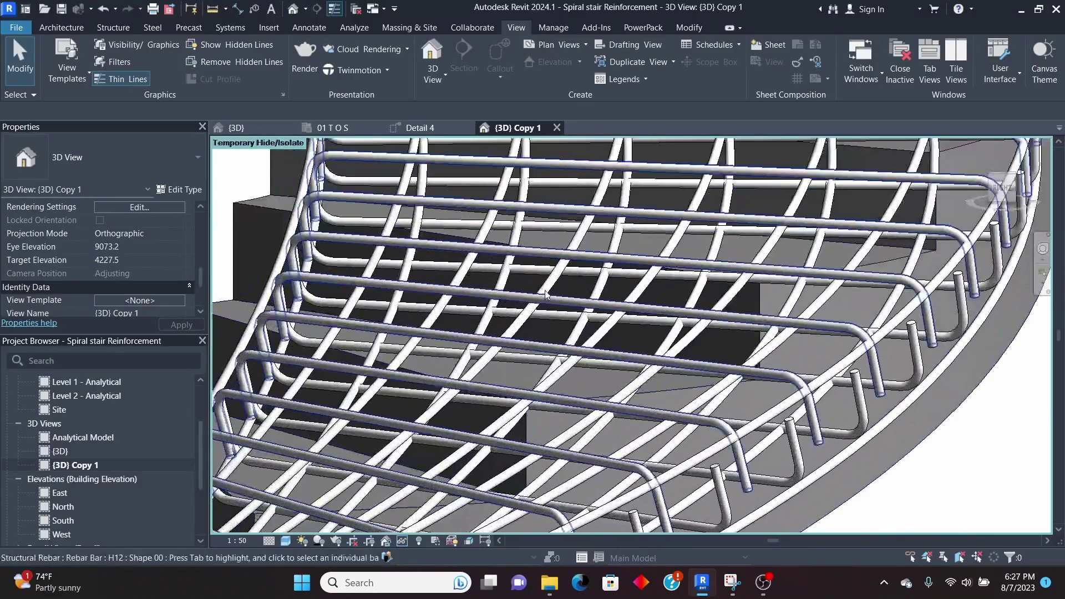
scroll(496, 281, down, 5)
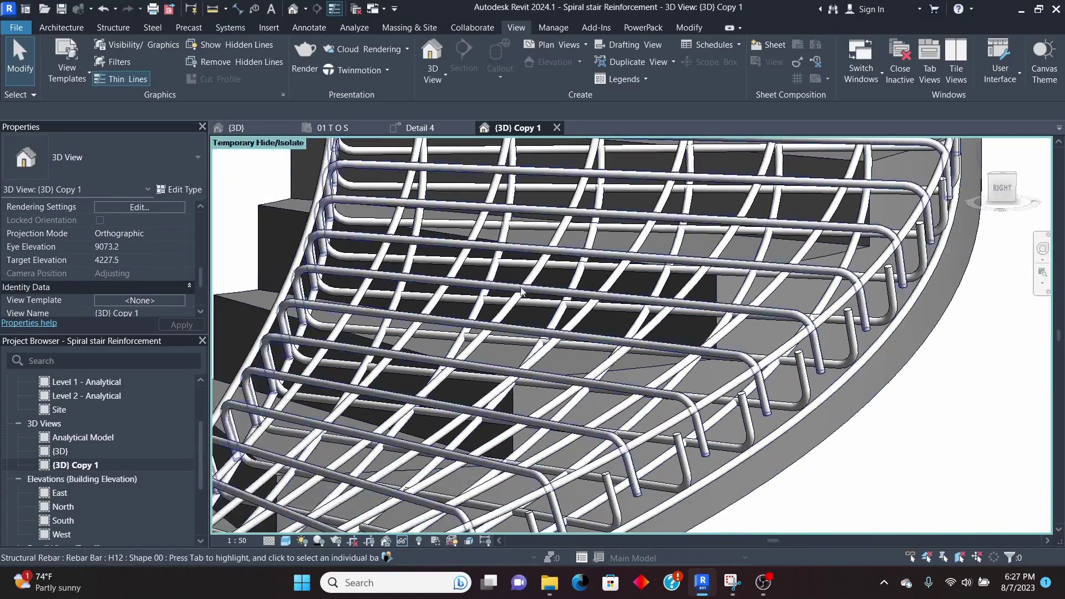
scroll(577, 252, up, 6)
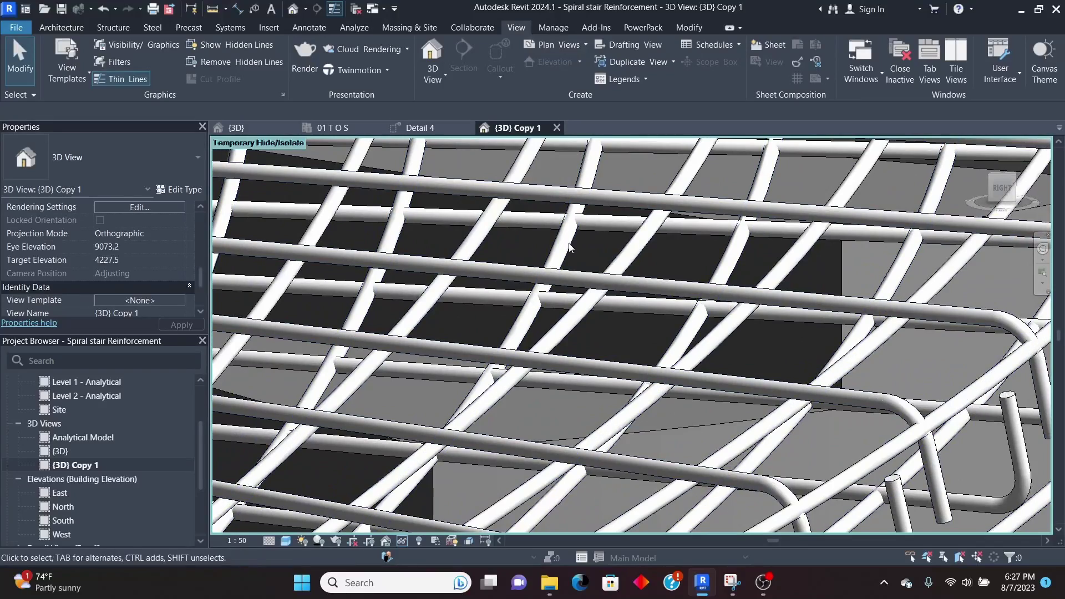
- Select the lower longitudinal H12 set in {3D} Copy 1, and compare it with the upper set in Detail 4
click(584, 281)
scroll(568, 316, down, 2)
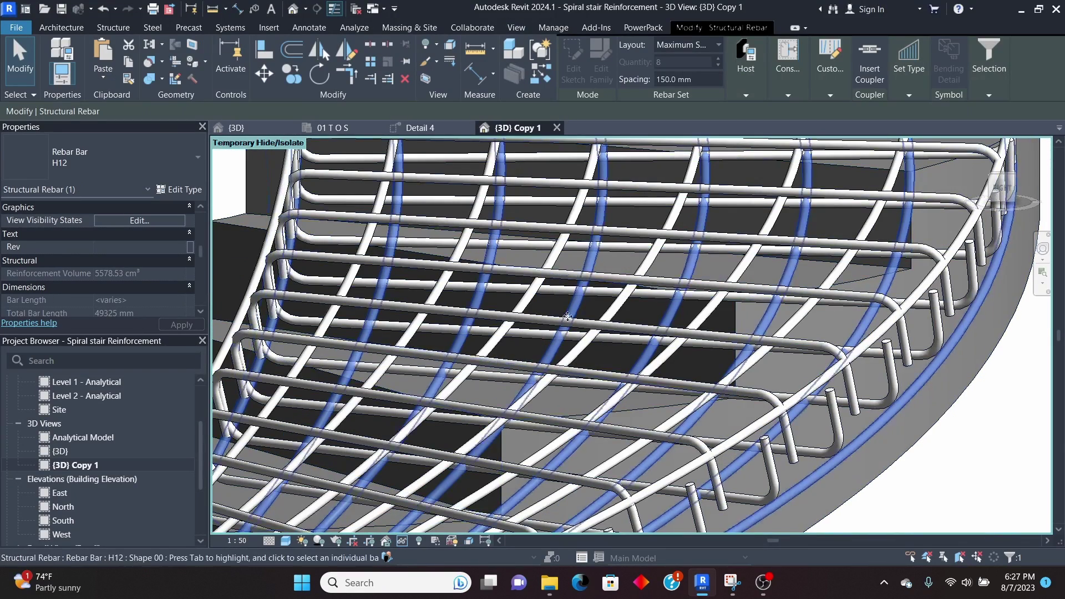
click(431, 128)
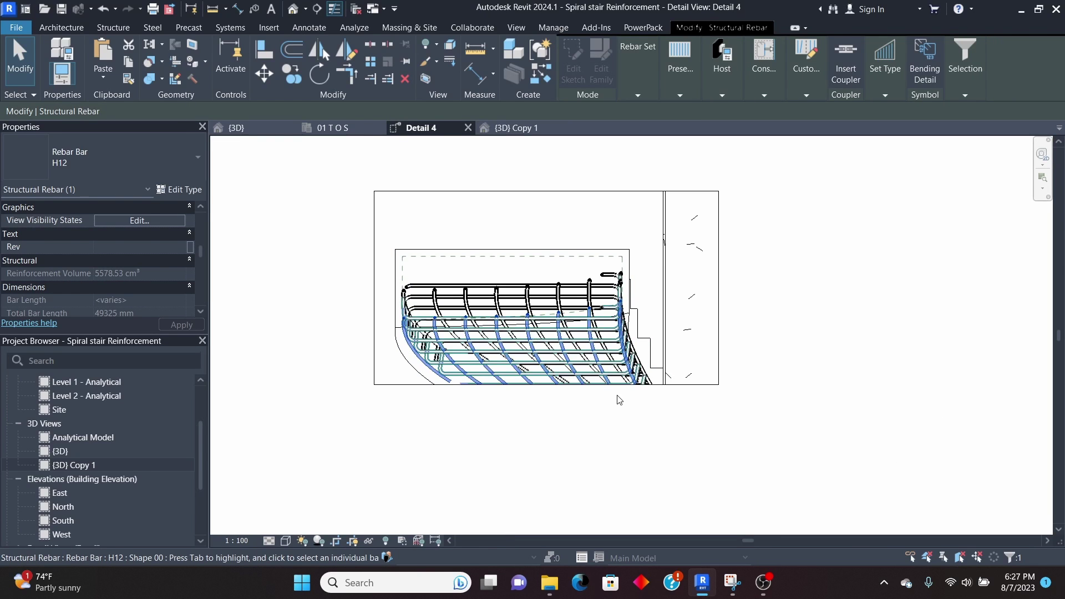
scroll(619, 400, up, 2)
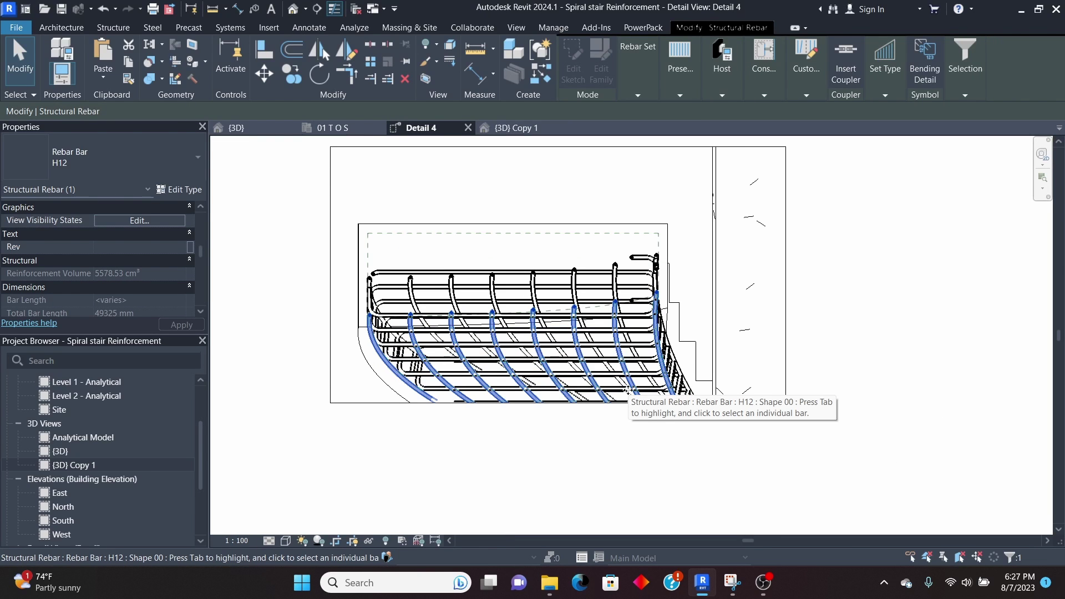
click(629, 390)
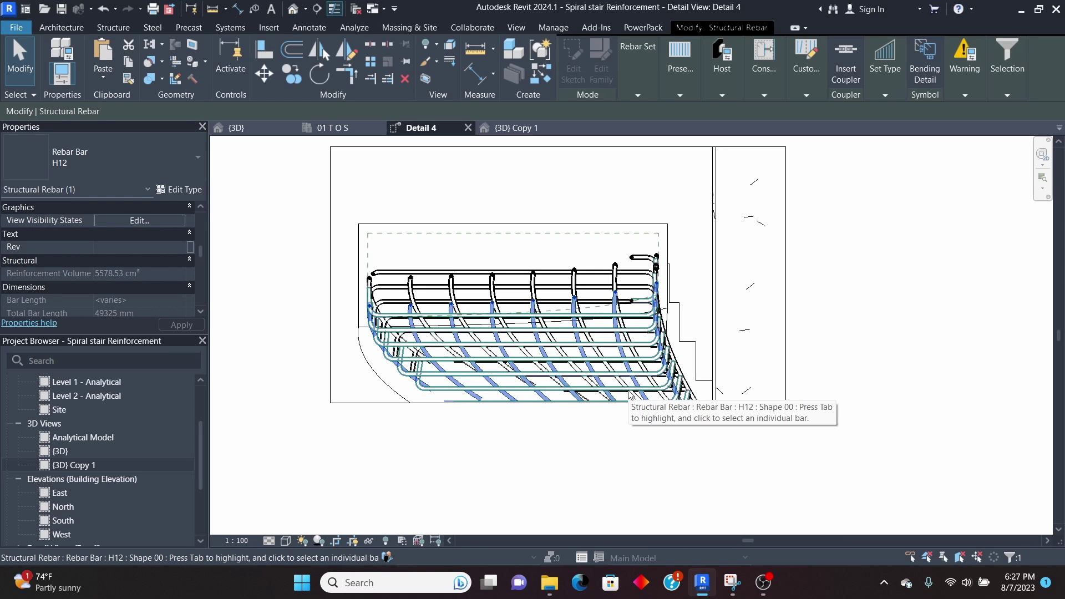
- Return to the {3D} Copy 1 view, clear the rebar selection, and examine the complete reinforcement cage from several sides of the spiral
click(520, 128)
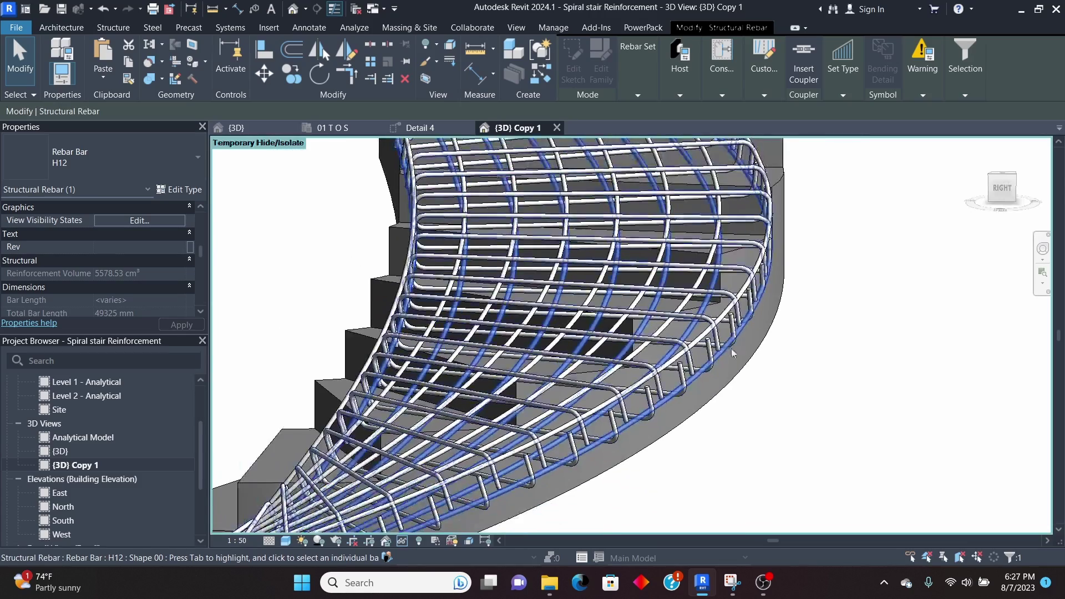
click(827, 372)
shift+middle_drag(827, 371, 777, 261)
scroll(549, 259, up, 5)
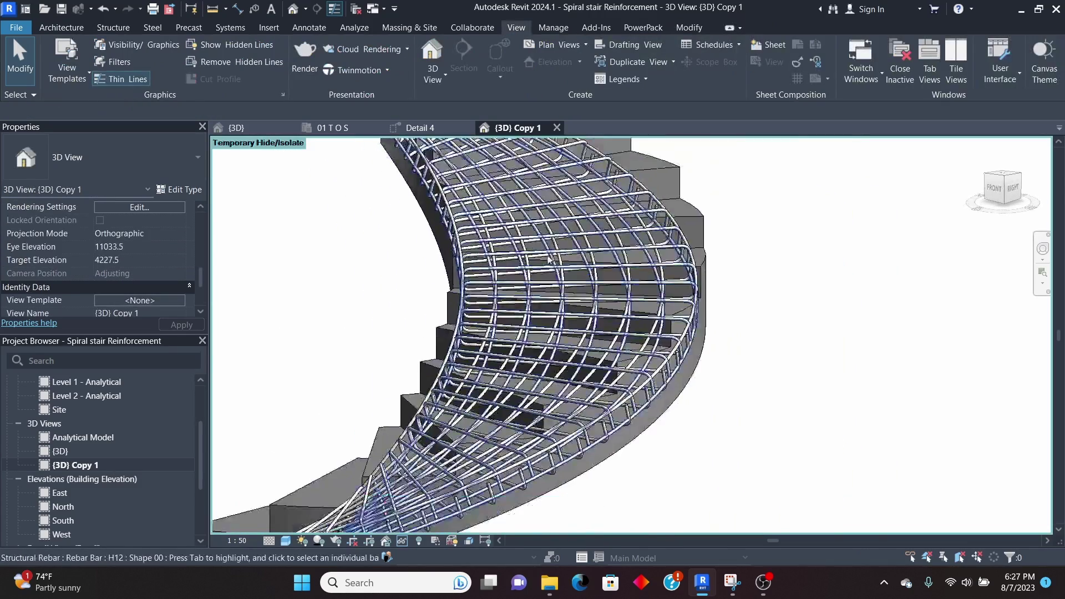
scroll(548, 259, down, 6)
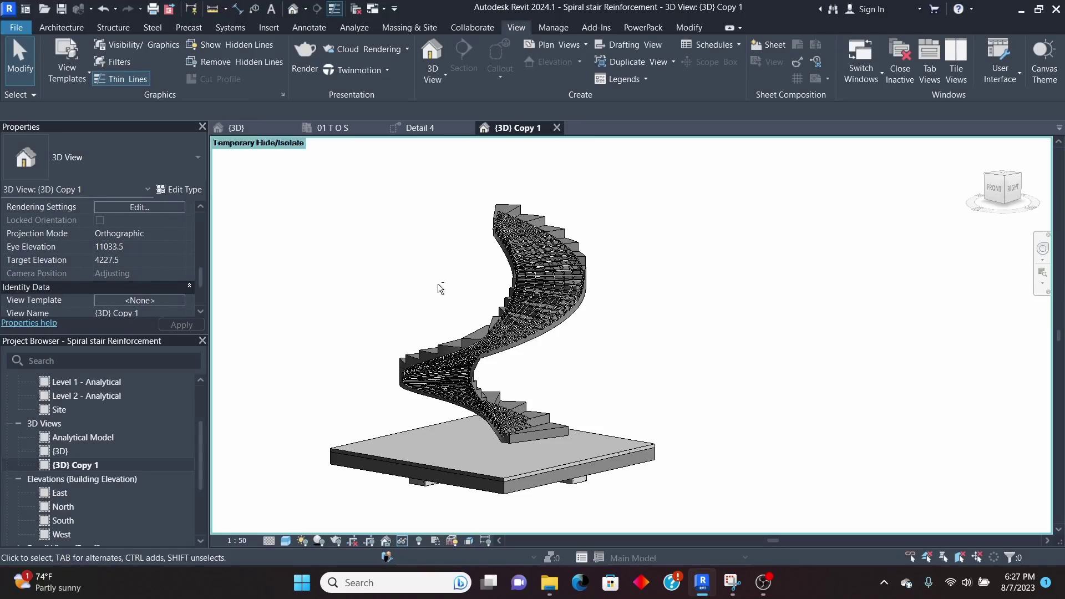
shift+middle_drag(440, 289, 542, 305)
scroll(542, 305, up, 6)
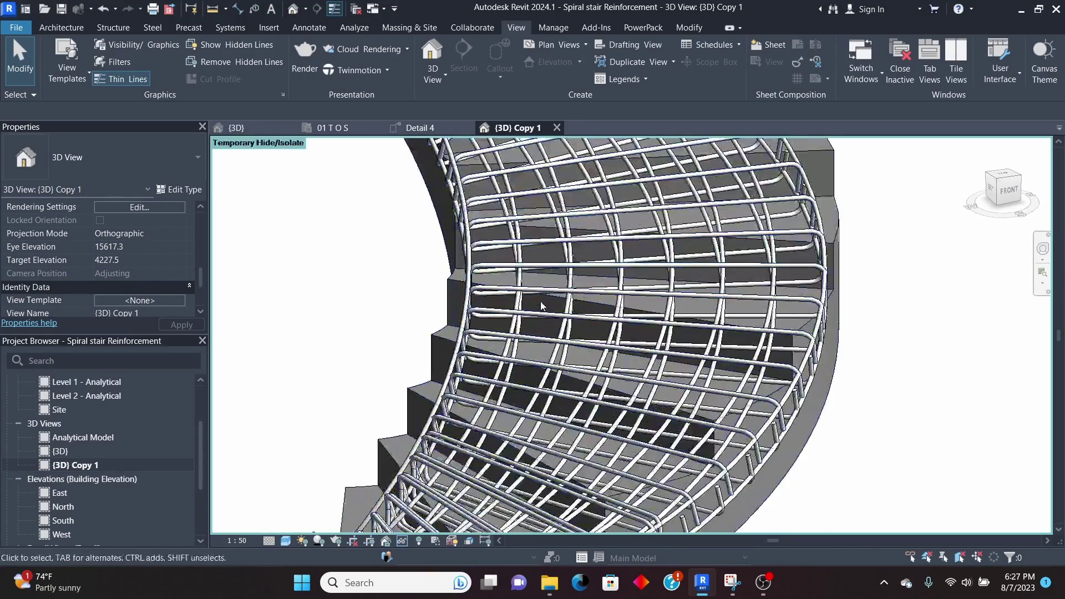
scroll(542, 305, down, 6)
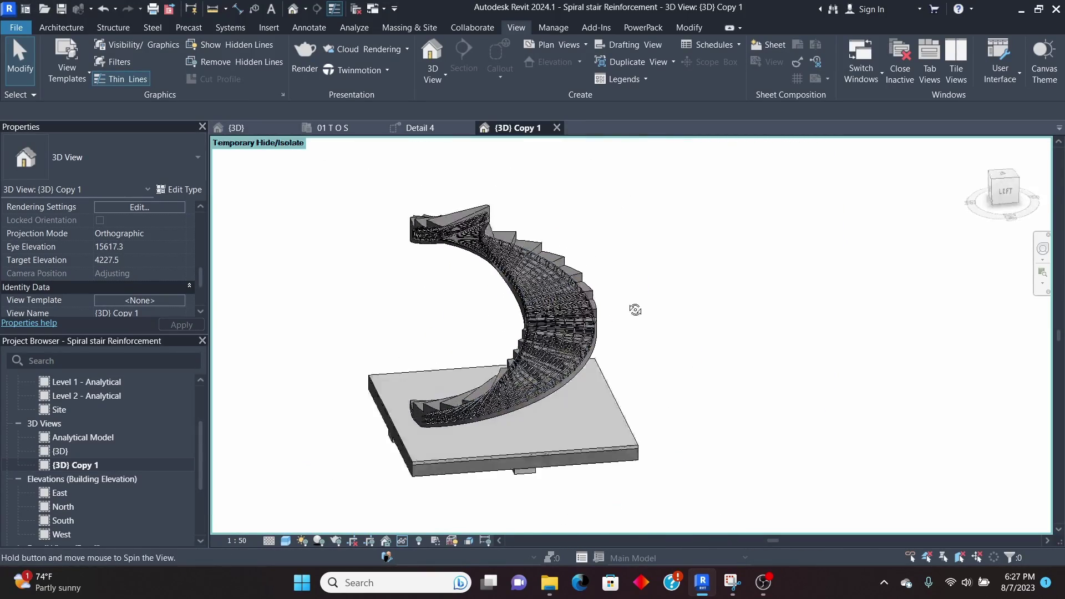
scroll(535, 205, up, 6)
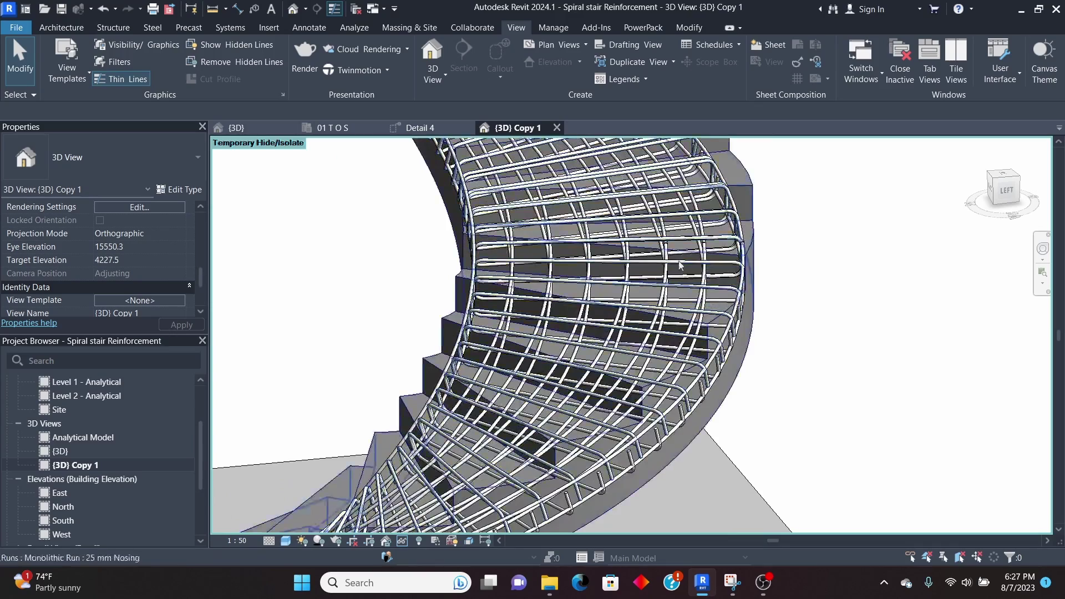
scroll(534, 205, down, 6)
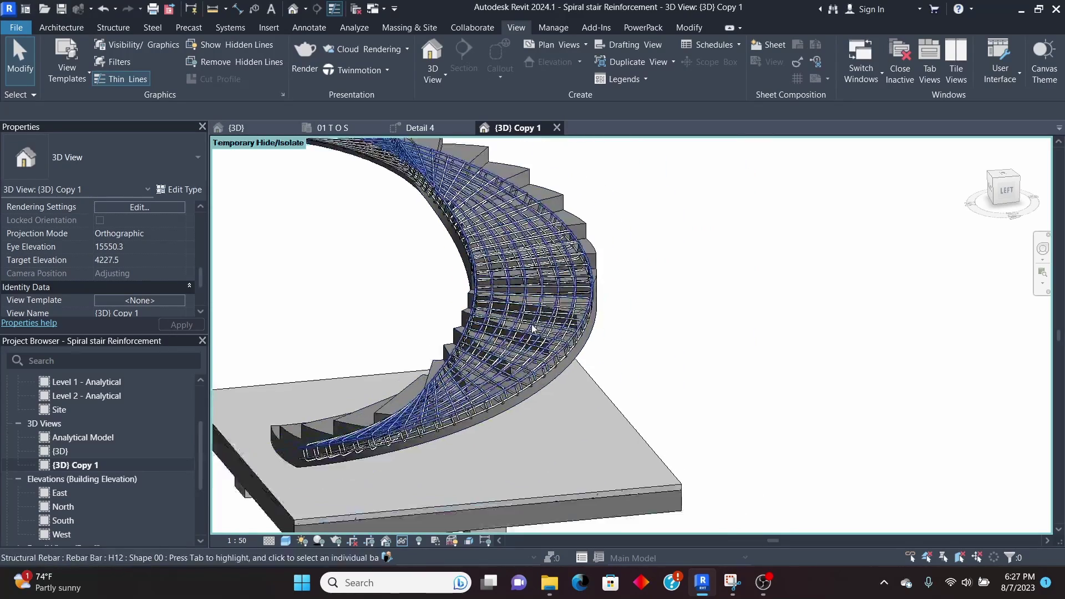
shift+middle_drag(407, 270, 432, 233)
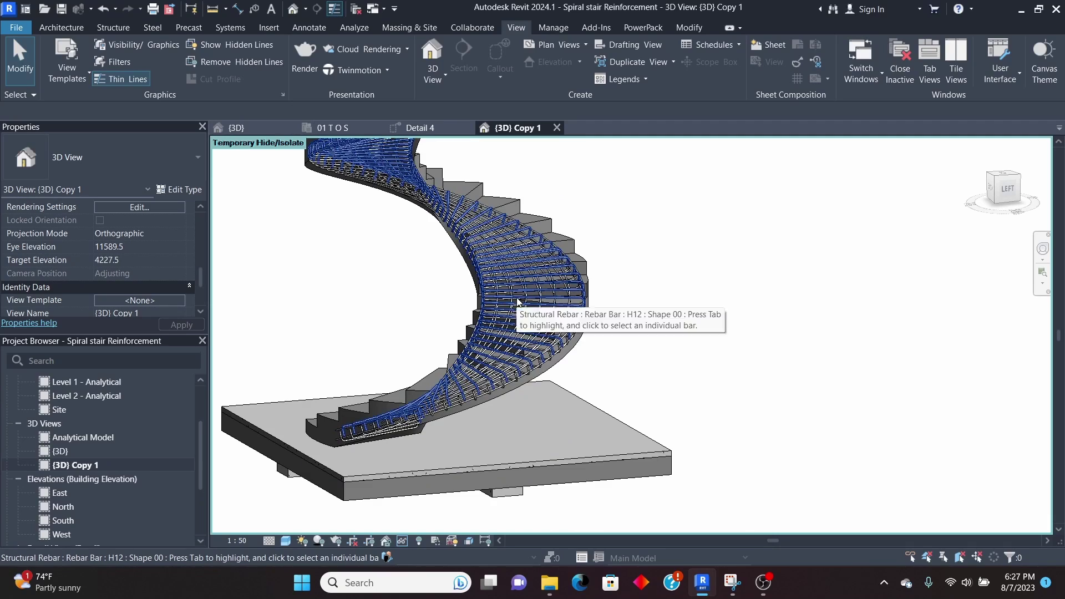
- Examine how the hooked bars enclose the longitudinal H12 sets along the outer curve, the lower flight and the back of the stair
scroll(517, 303, up, 2)
scroll(530, 292, down, 2)
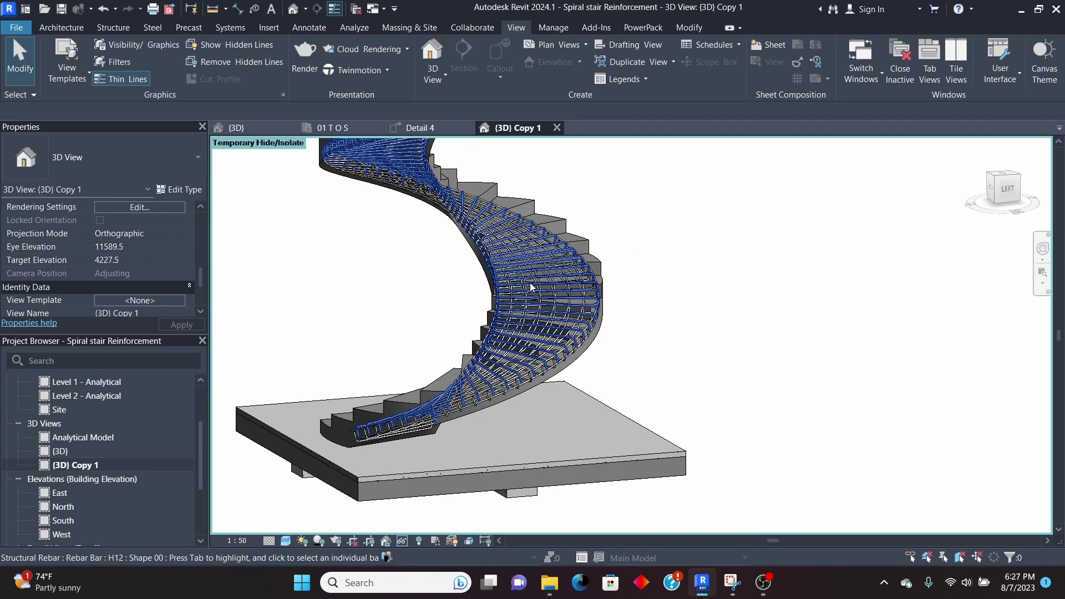
scroll(555, 322, up, 2)
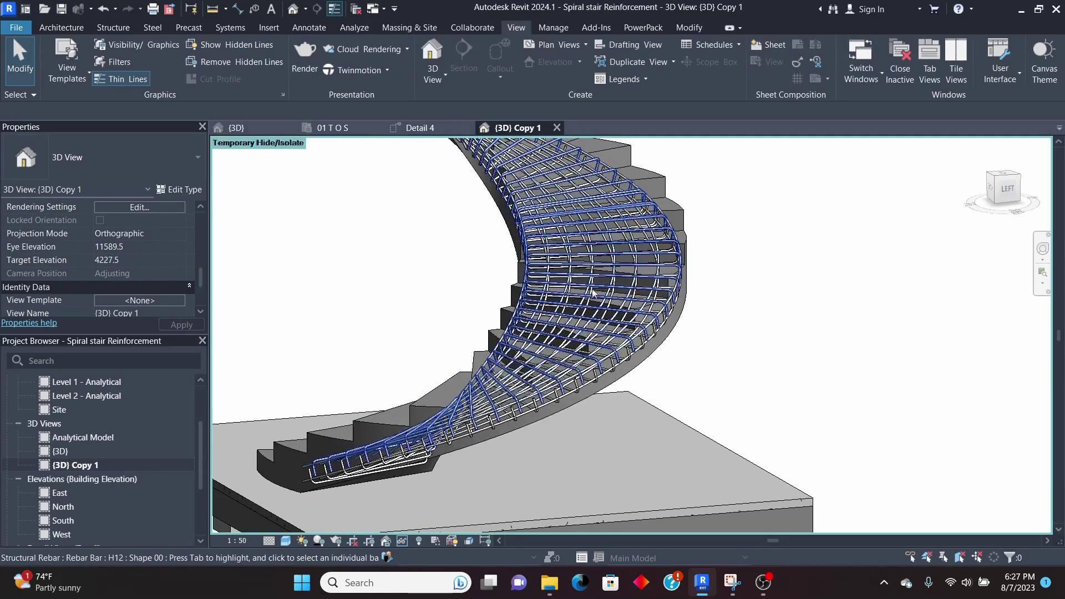
scroll(592, 292, down, 2)
scroll(510, 290, up, 3)
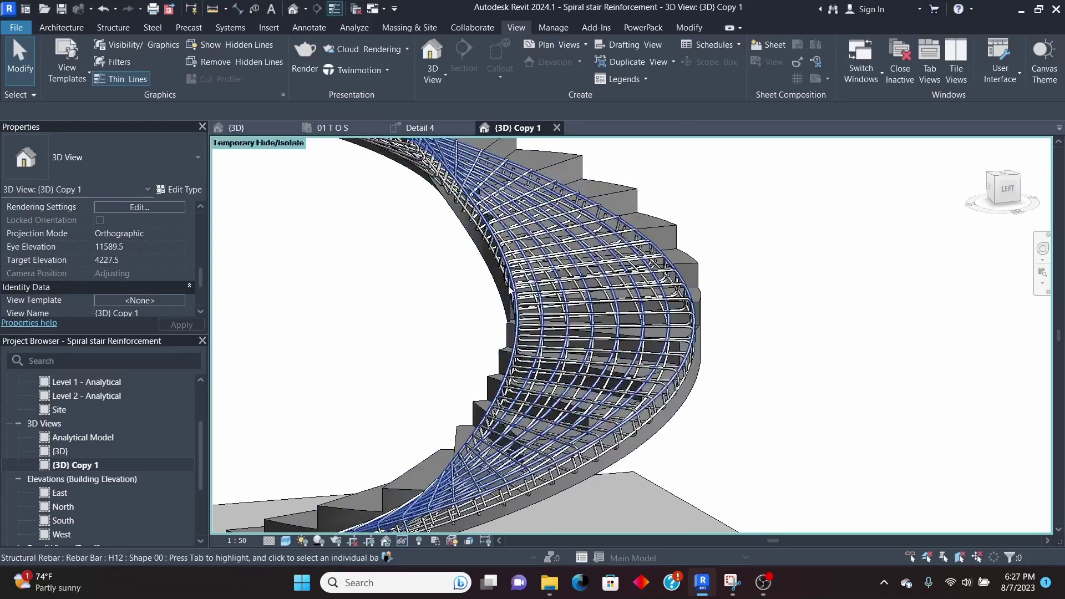
scroll(511, 300, down, 1)
scroll(513, 312, down, 1)
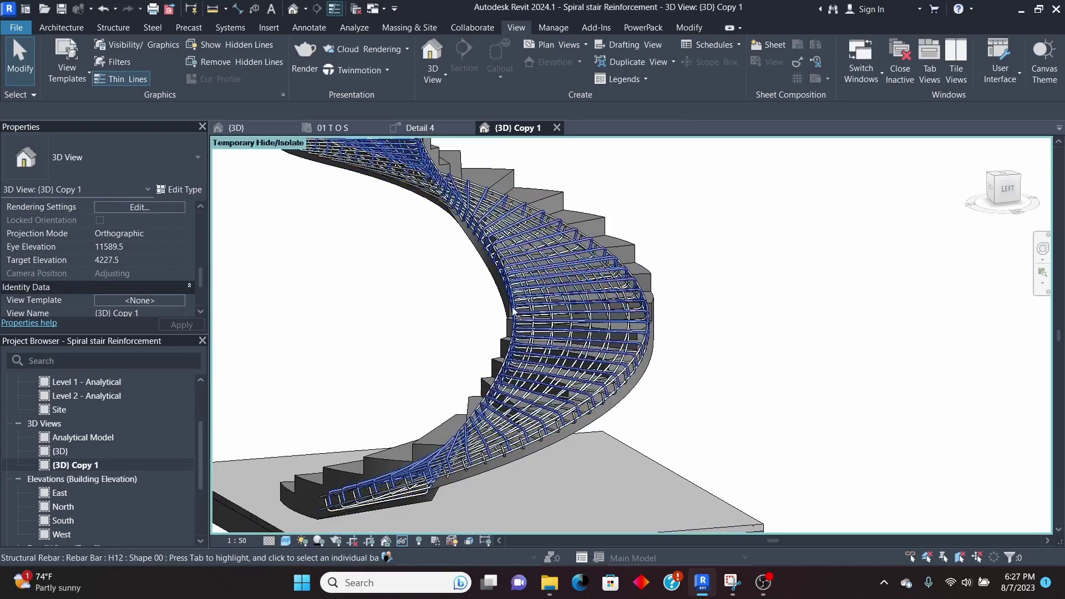
scroll(515, 338, up, 3)
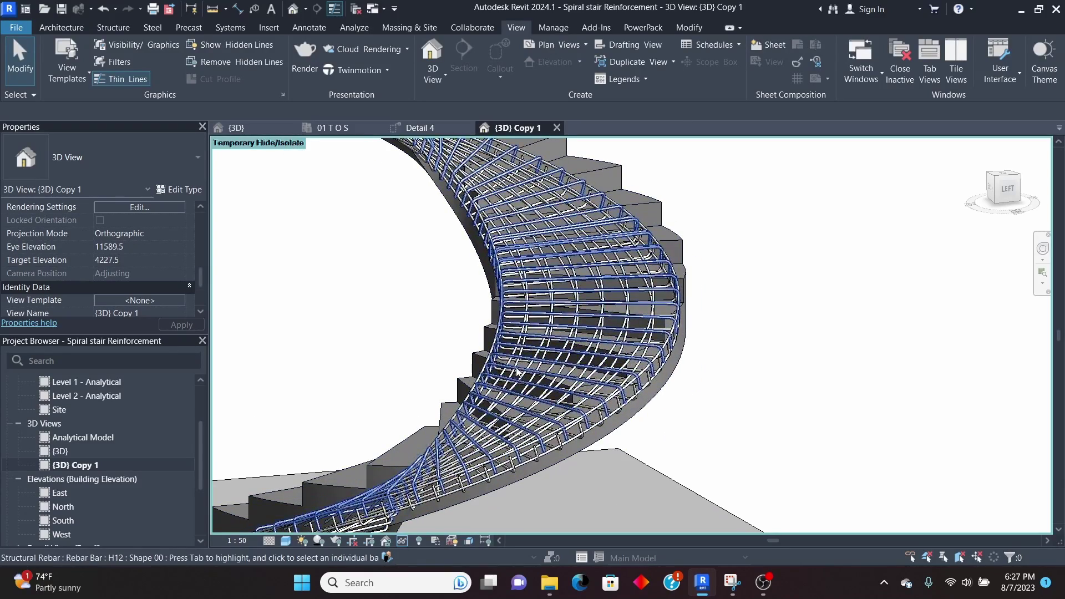
scroll(513, 366, down, 1)
scroll(525, 354, up, 4)
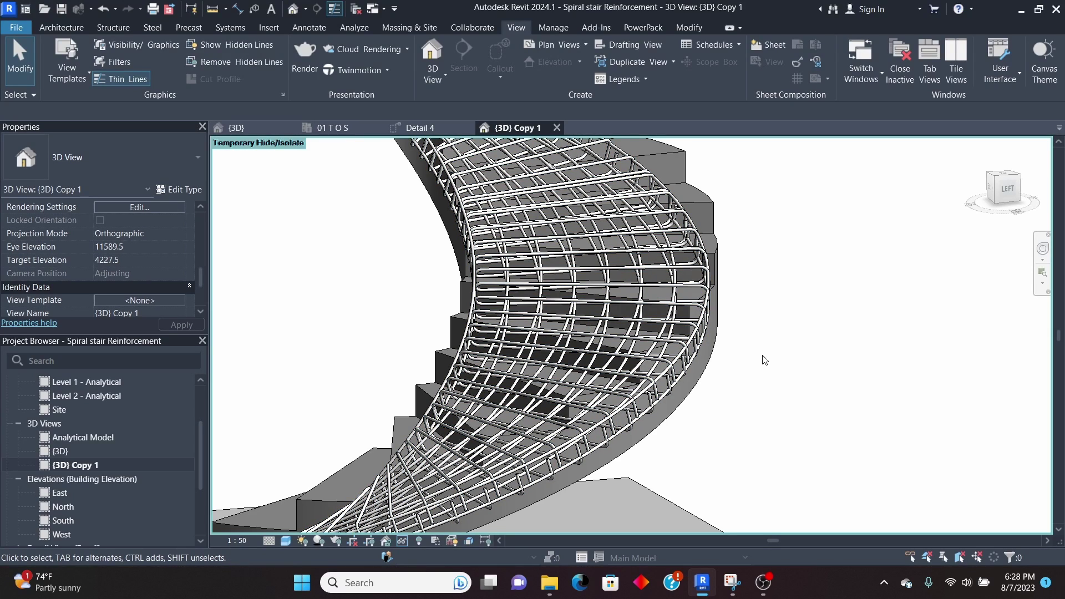
scroll(721, 344, up, 1)
scroll(564, 283, down, 1)
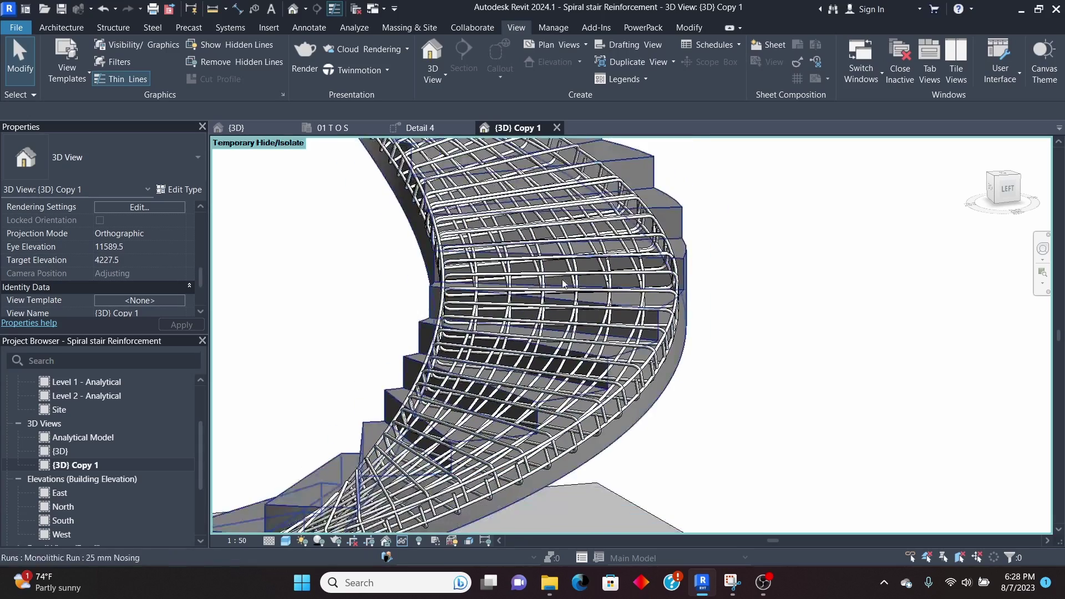
scroll(688, 383, down, 2)
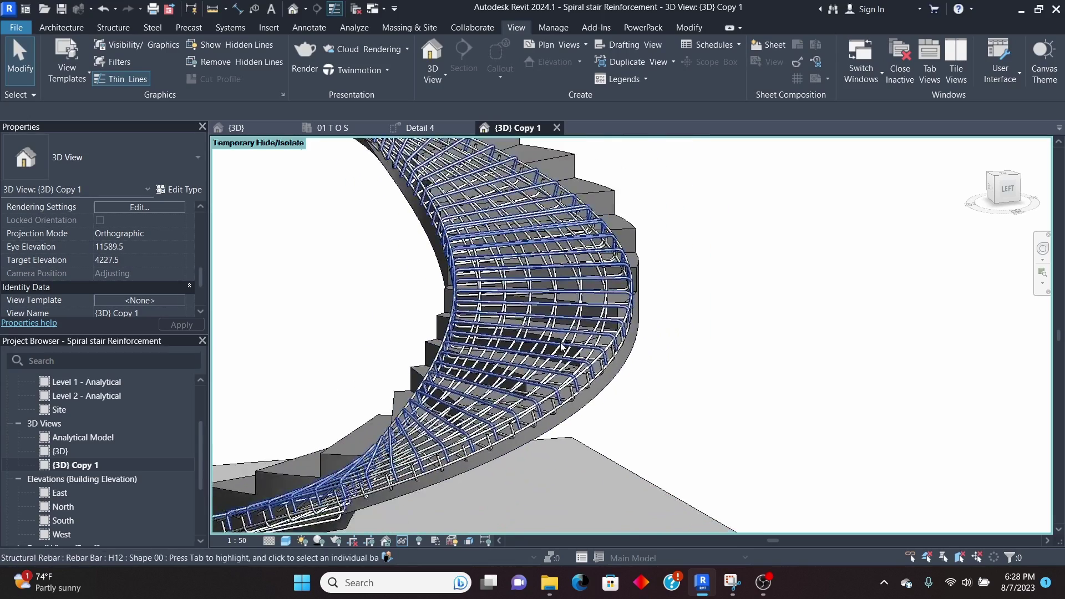
scroll(562, 348, down, 1)
shift+middle_drag(415, 299, 540, 289)
scroll(510, 337, up, 2)
scroll(541, 290, up, 2)
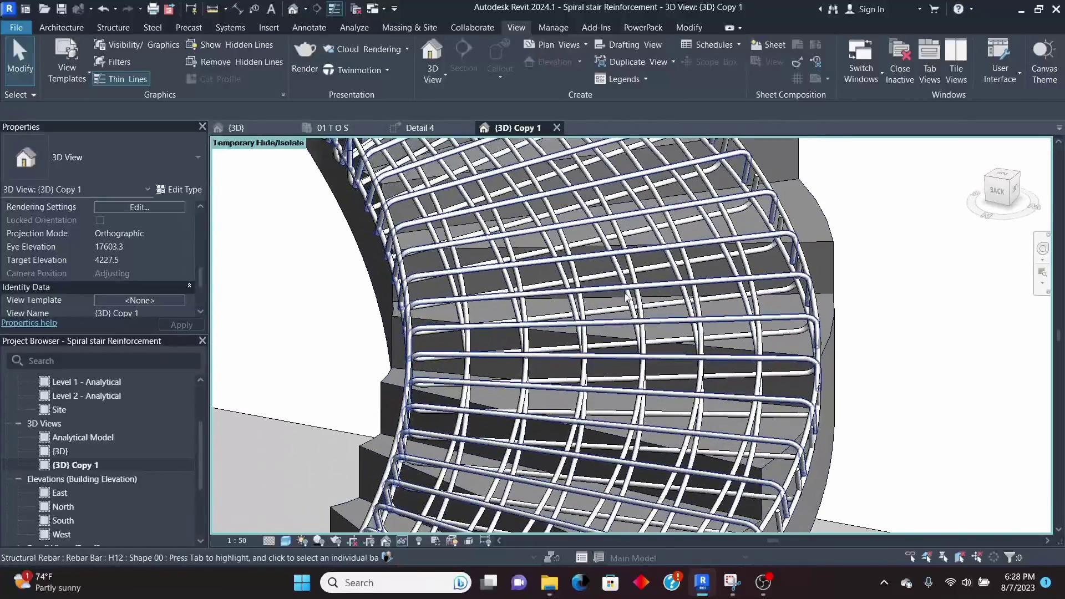